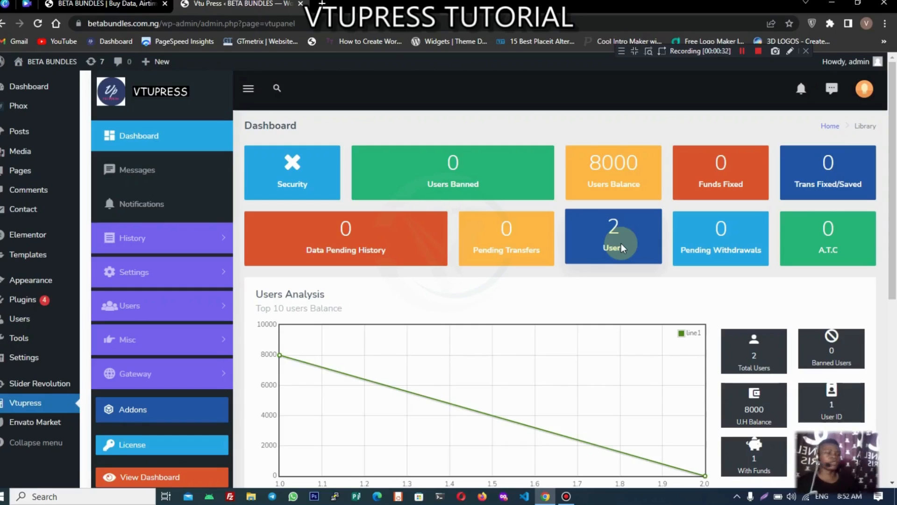
Step: Move the Vtu Press admin tab ahead of the Beta Bundles tab in the browser tab bar
{"action": "scroll", "coordinate": [558, 267], "scroll_direction": "down", "scroll_amount": 4}
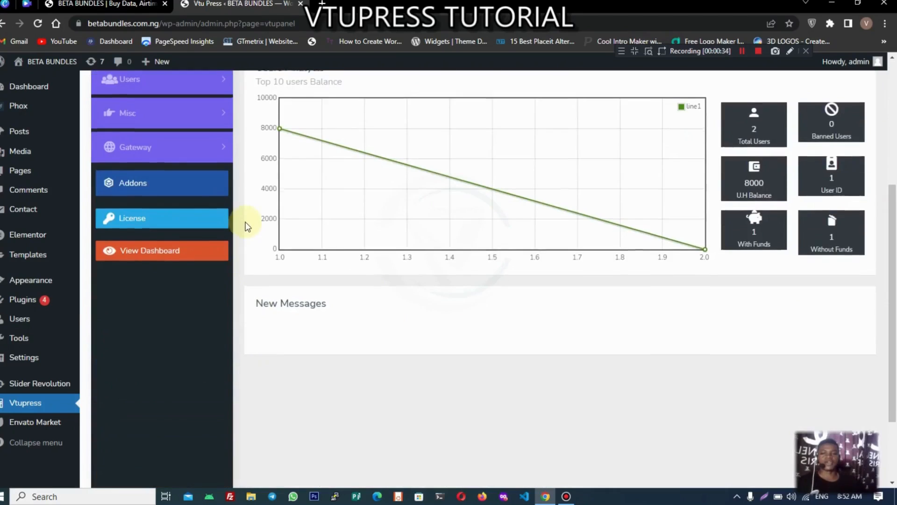
{"action": "scroll", "coordinate": [246, 225], "scroll_direction": "up", "scroll_amount": 3}
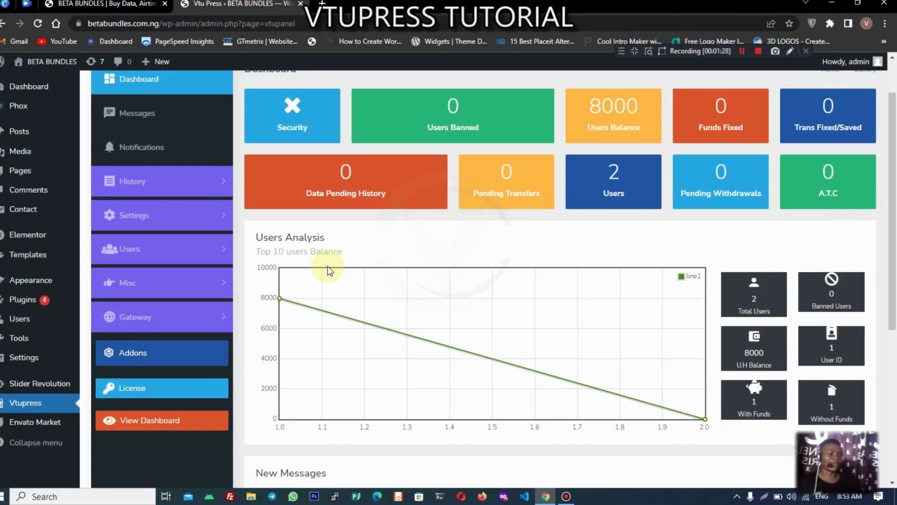
{"action": "scroll", "coordinate": [327, 266], "scroll_direction": "up", "scroll_amount": 2}
{"action": "scroll", "coordinate": [388, 314], "scroll_direction": "down", "scroll_amount": 5}
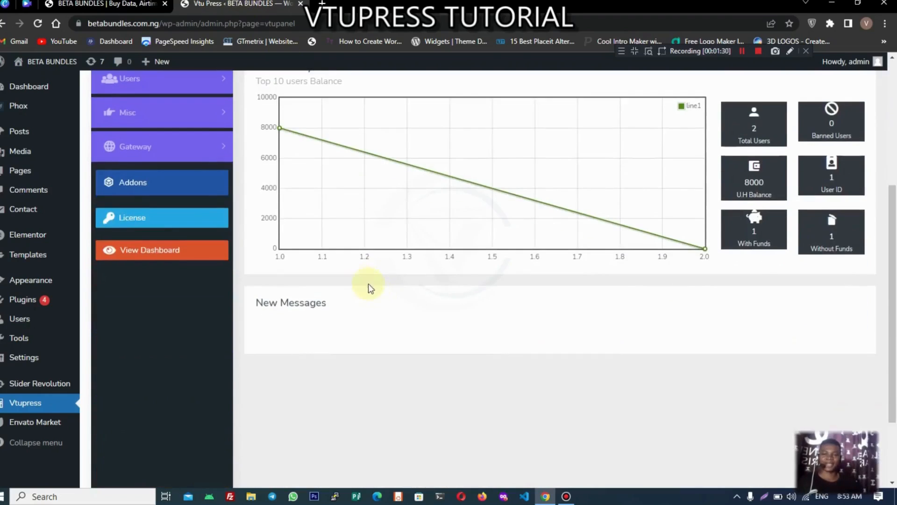
{"action": "scroll", "coordinate": [368, 283], "scroll_direction": "up", "scroll_amount": 2}
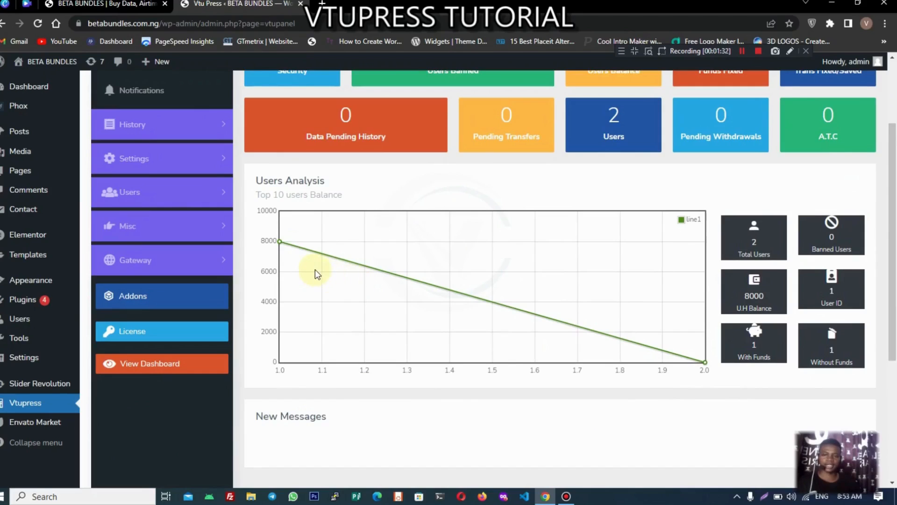
{"action": "left_click_drag", "start_coordinate": [216, 5], "coordinate": [136, 4]}
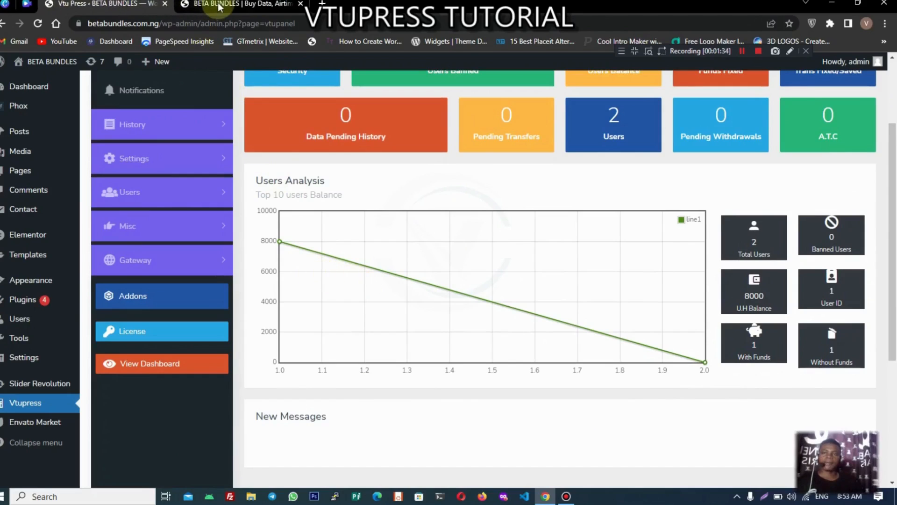
{"action": "left_click", "coordinate": [233, 4]}
{"action": "left_click", "coordinate": [38, 24]}
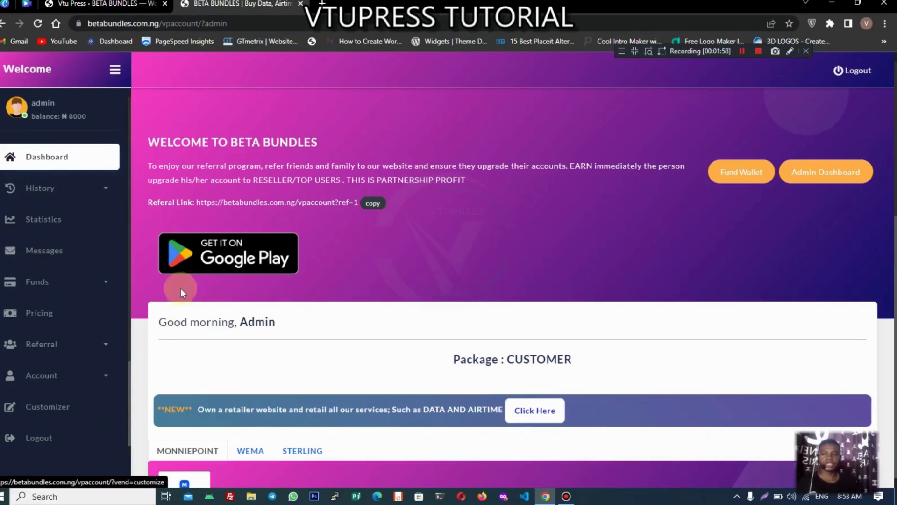
{"action": "scroll", "coordinate": [93, 341], "scroll_direction": "down", "scroll_amount": 3}
{"action": "scroll", "coordinate": [94, 341], "scroll_direction": "up", "scroll_amount": 3}
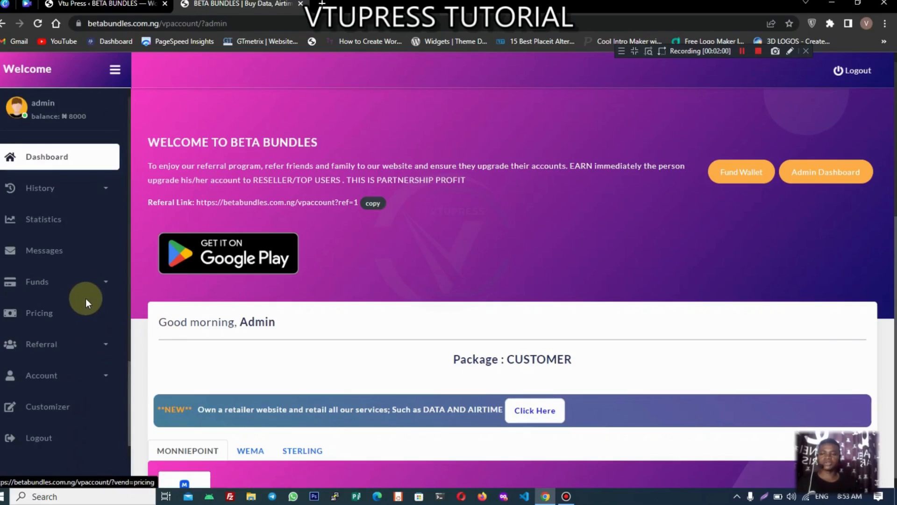
{"action": "scroll", "coordinate": [86, 299], "scroll_direction": "down", "scroll_amount": 3}
{"action": "scroll", "coordinate": [85, 299], "scroll_direction": "up", "scroll_amount": 3}
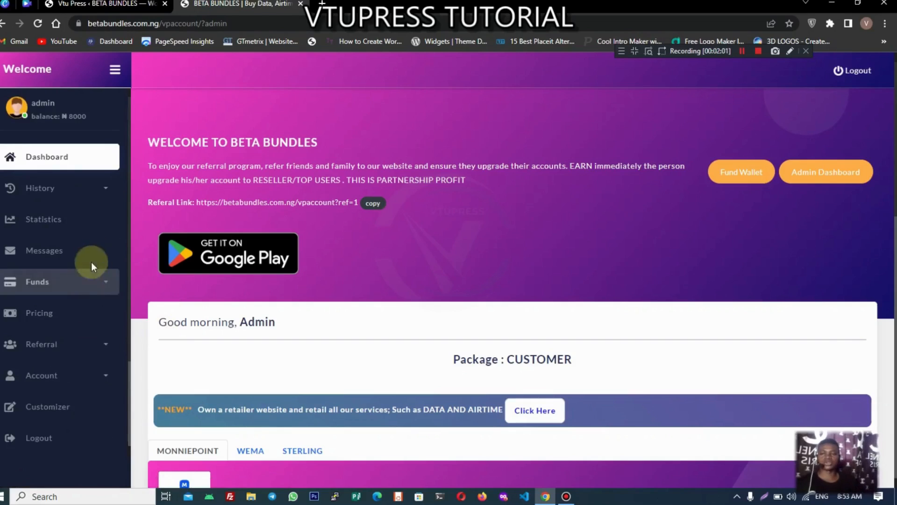
{"action": "left_click", "coordinate": [107, 197]}
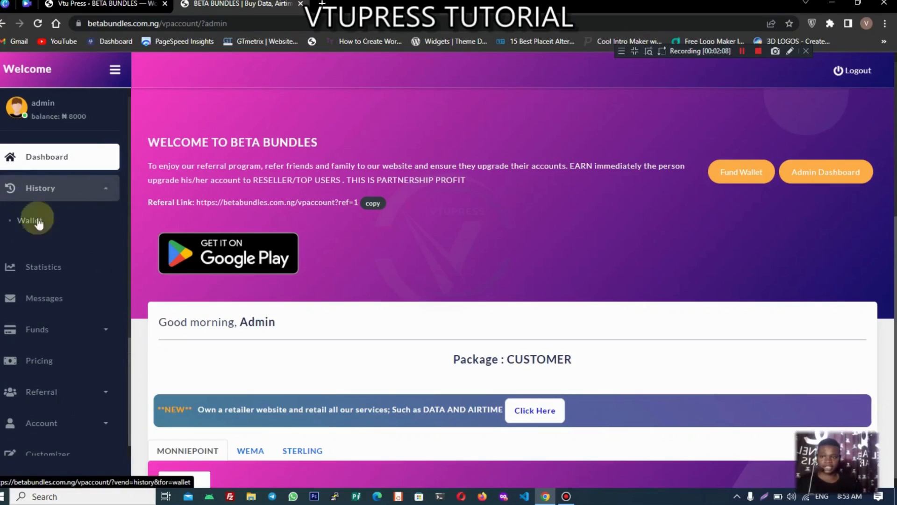
{"action": "left_click", "coordinate": [107, 192]}
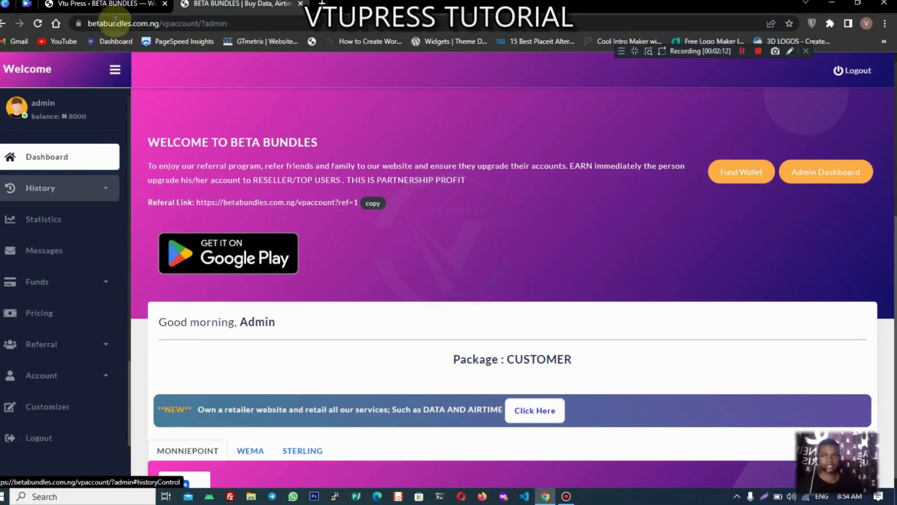
{"action": "left_click", "coordinate": [108, 3]}
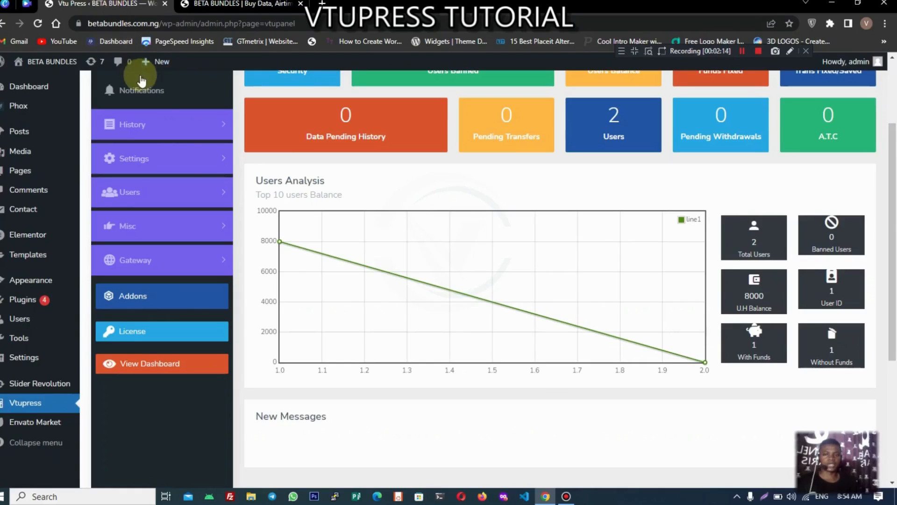
Step: Go to Gateway > Gateway Settings > Data > Sme to show the SME data gateway page
{"action": "left_click", "coordinate": [189, 169]}
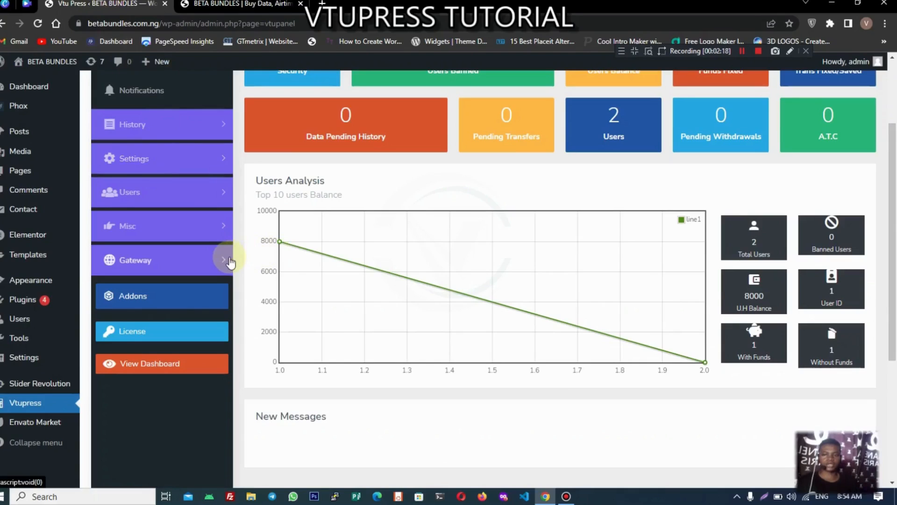
{"action": "left_click", "coordinate": [213, 262]}
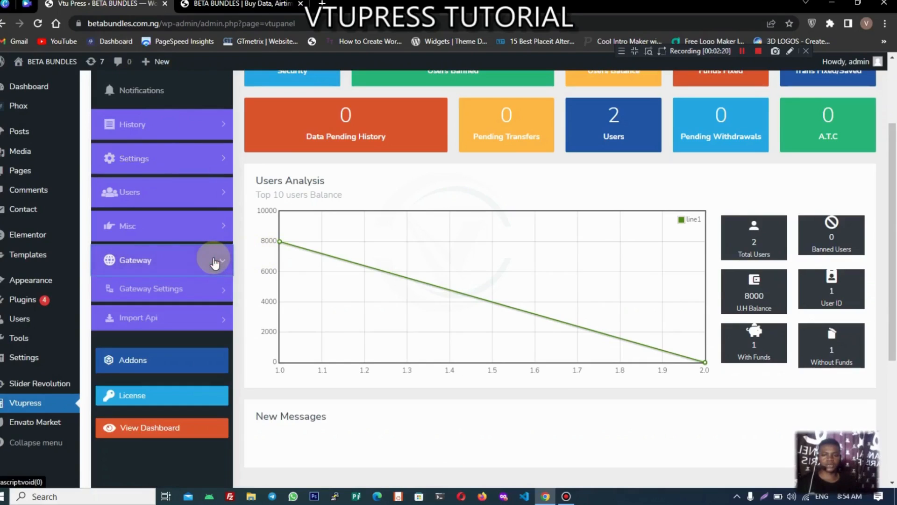
{"action": "left_click", "coordinate": [199, 292]}
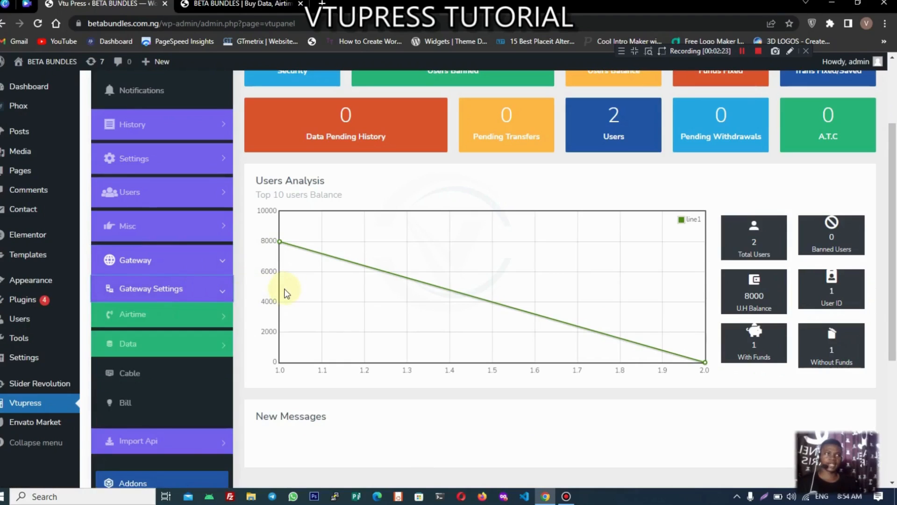
{"action": "scroll", "coordinate": [276, 294], "scroll_direction": "down", "scroll_amount": 1}
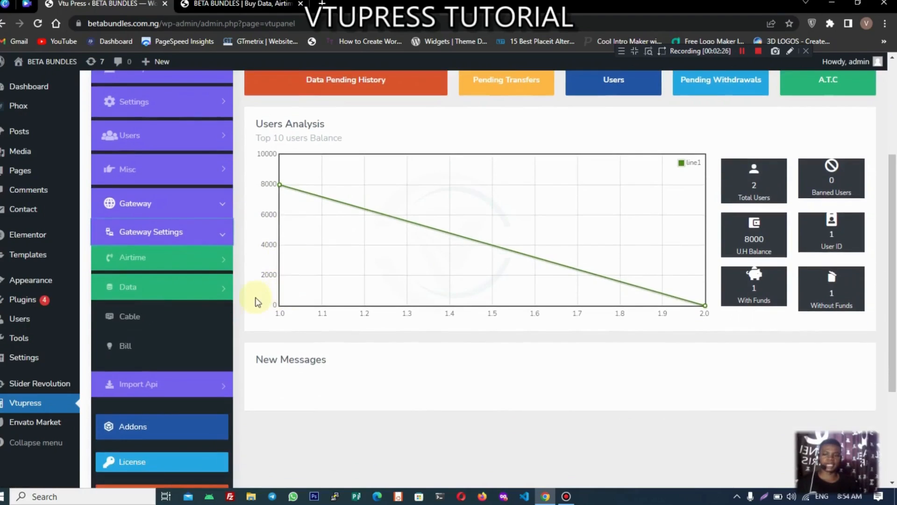
{"action": "left_click", "coordinate": [229, 292]}
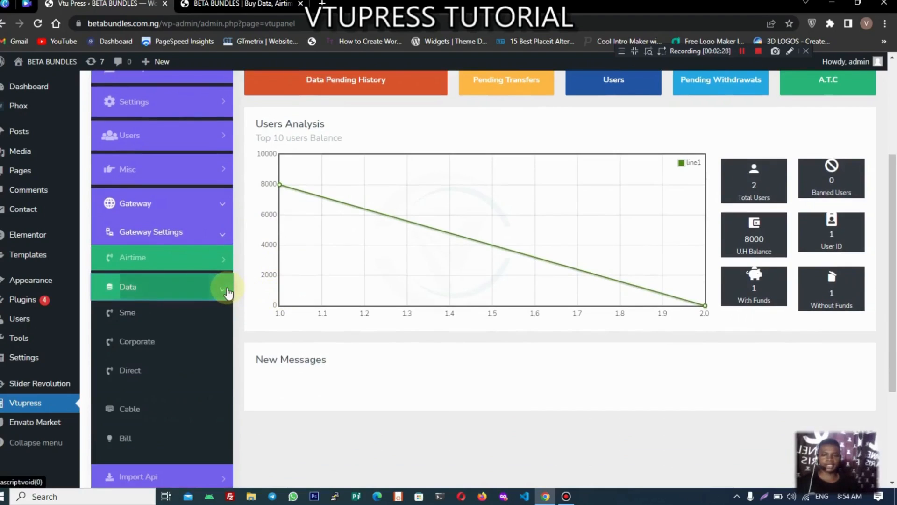
{"action": "left_click", "coordinate": [228, 292]}
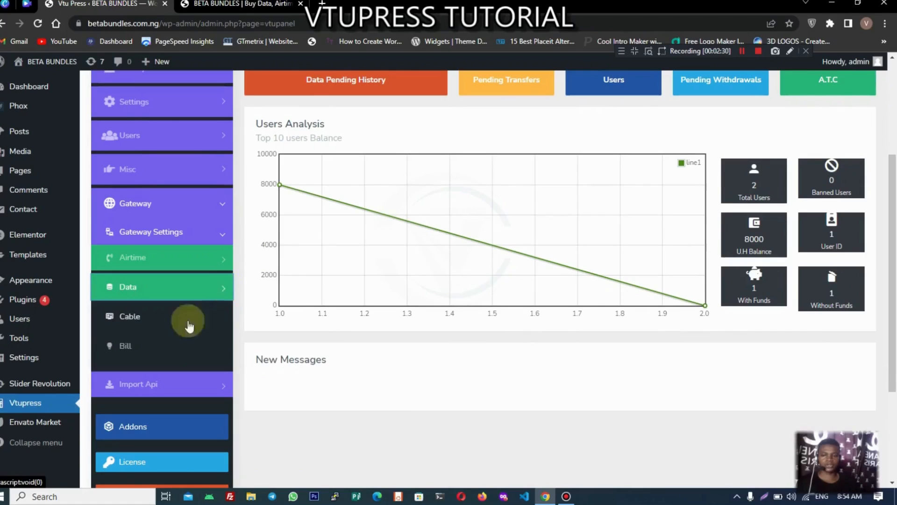
{"action": "left_click", "coordinate": [212, 293]}
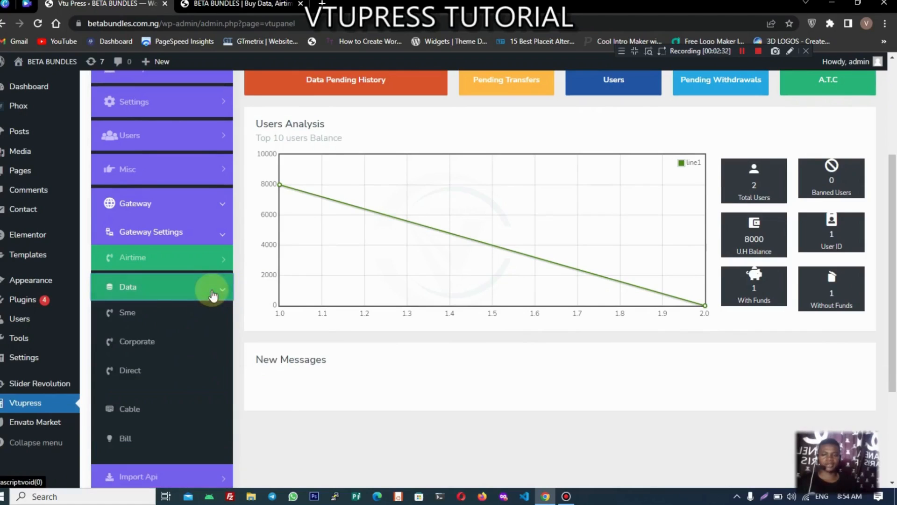
{"action": "left_click", "coordinate": [188, 317]}
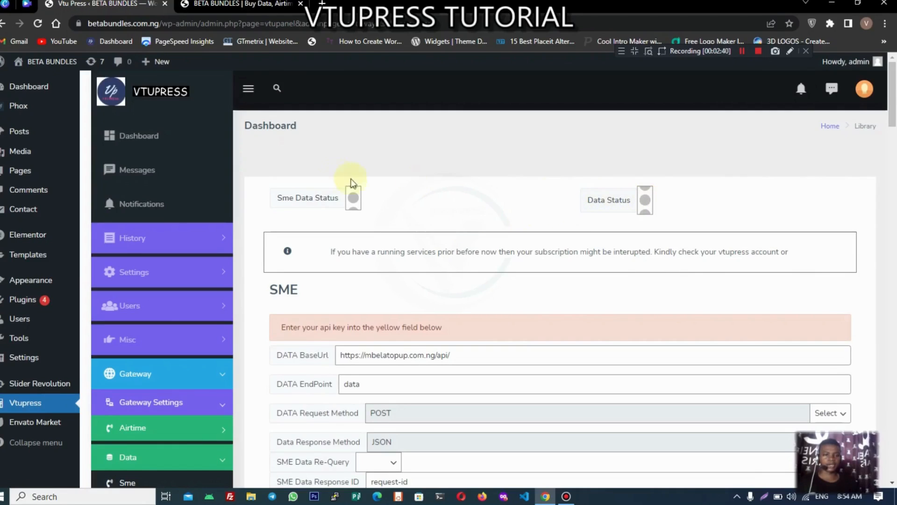
Step: Turn the SME Data Status toggle on so it shows blue
{"action": "left_click_drag", "start_coordinate": [262, 179], "coordinate": [541, 215]}
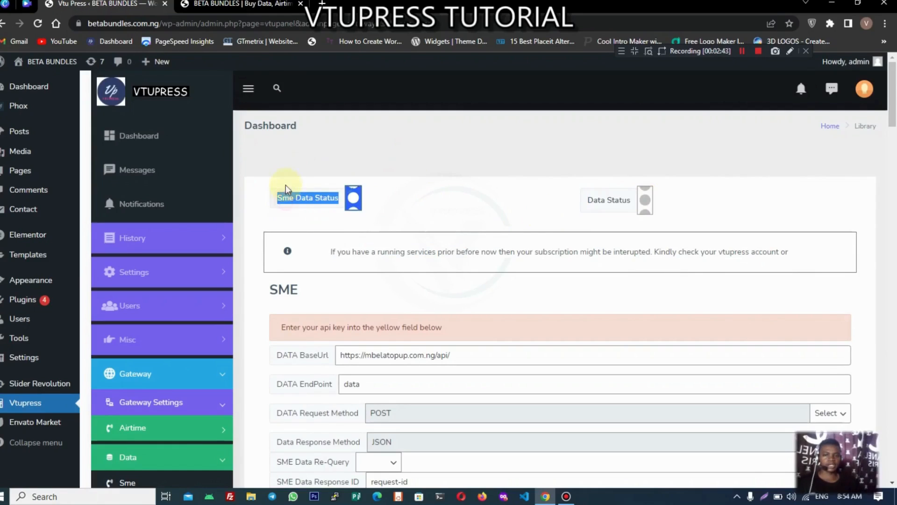
{"action": "left_click", "coordinate": [353, 197]}
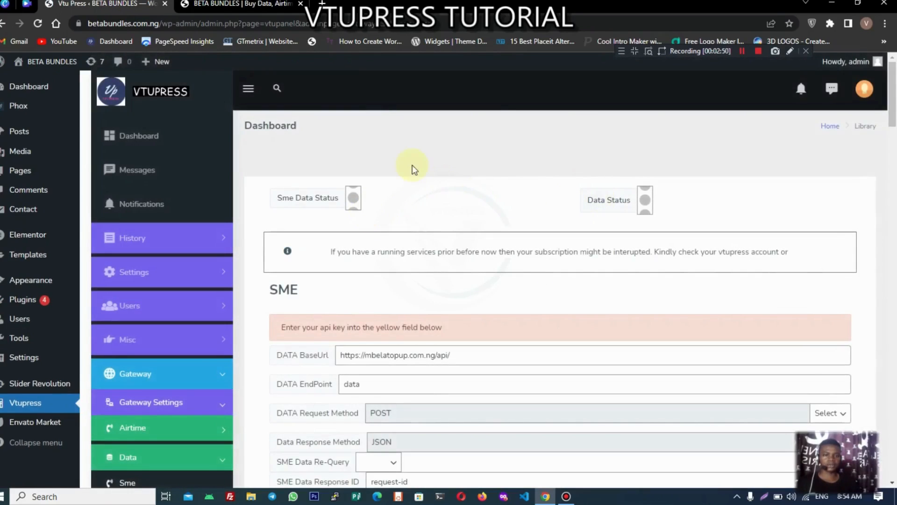
{"action": "left_click", "coordinate": [252, 4]}
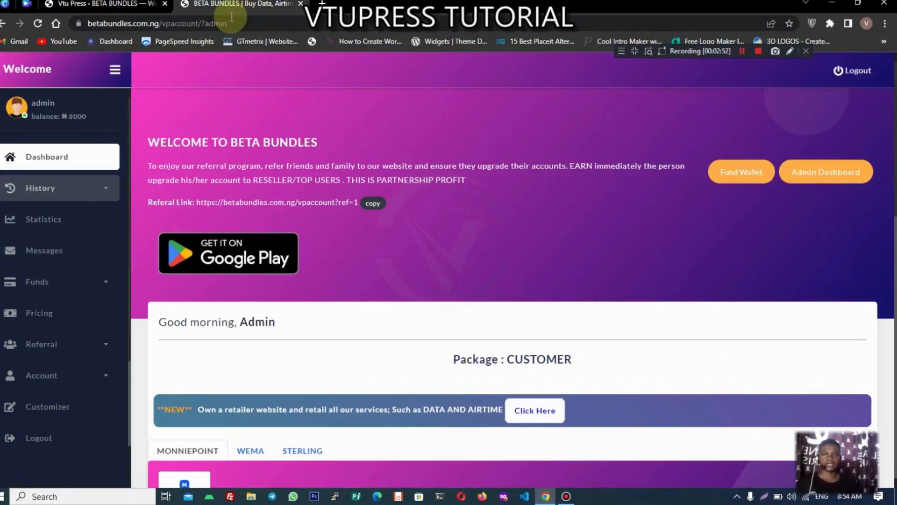
{"action": "left_click", "coordinate": [108, 4]}
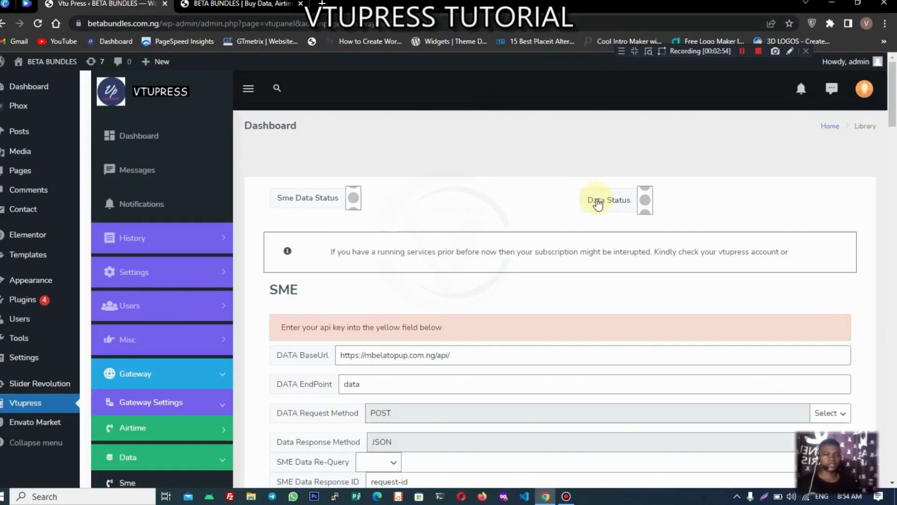
{"action": "left_click", "coordinate": [595, 200]}
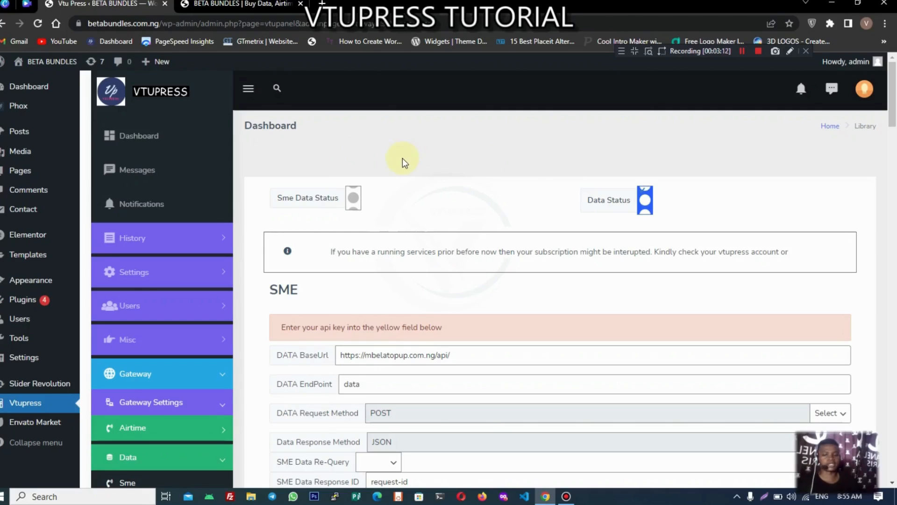
Step: Switch to the BETA BUNDLES Buy Data browser tab
{"action": "scroll", "coordinate": [402, 157], "scroll_direction": "down", "scroll_amount": 4}
{"action": "left_click", "coordinate": [196, 292]}
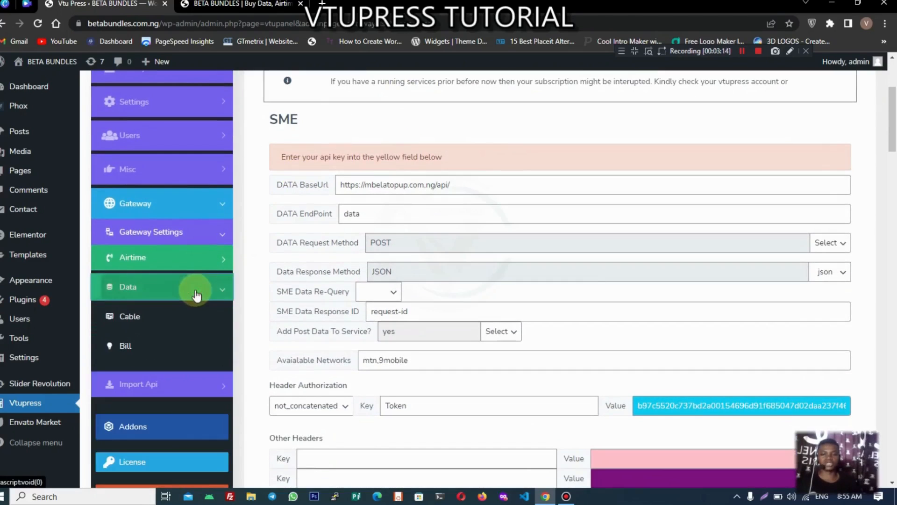
{"action": "left_click", "coordinate": [195, 291]}
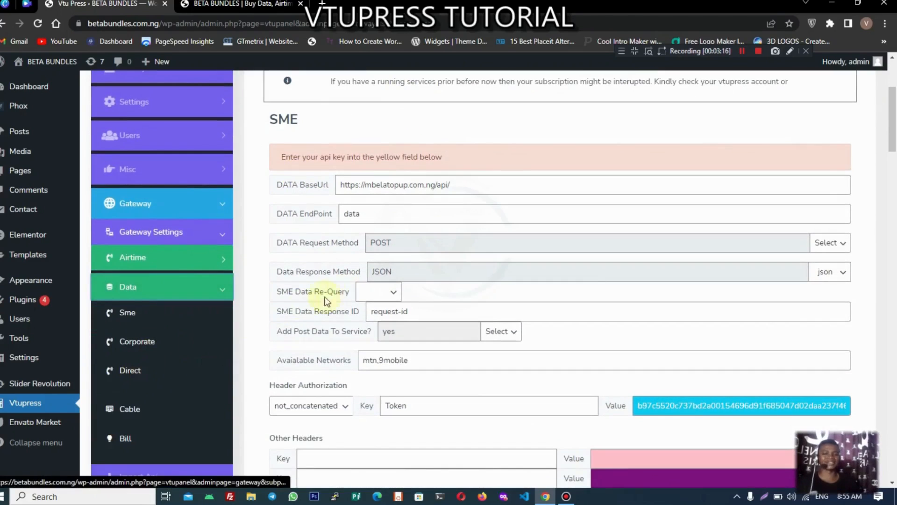
{"action": "scroll", "coordinate": [341, 293], "scroll_direction": "up", "scroll_amount": 4}
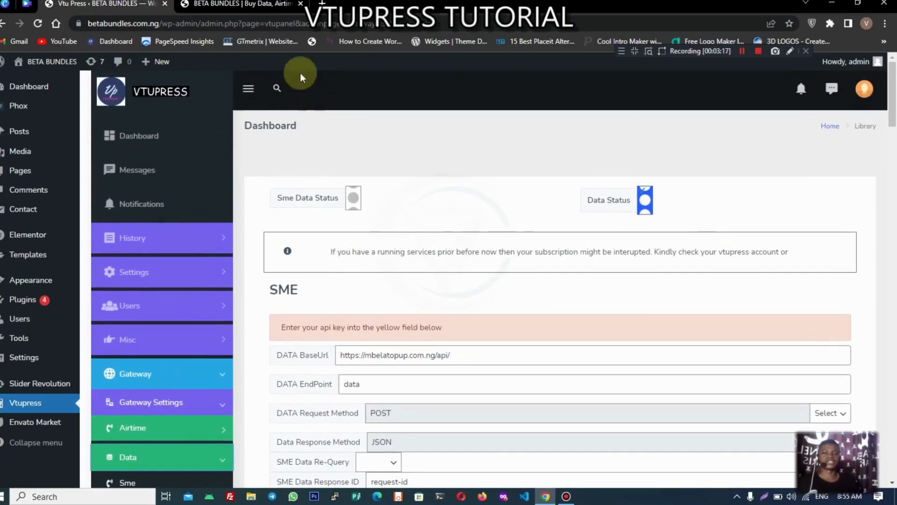
{"action": "left_click", "coordinate": [259, 4]}
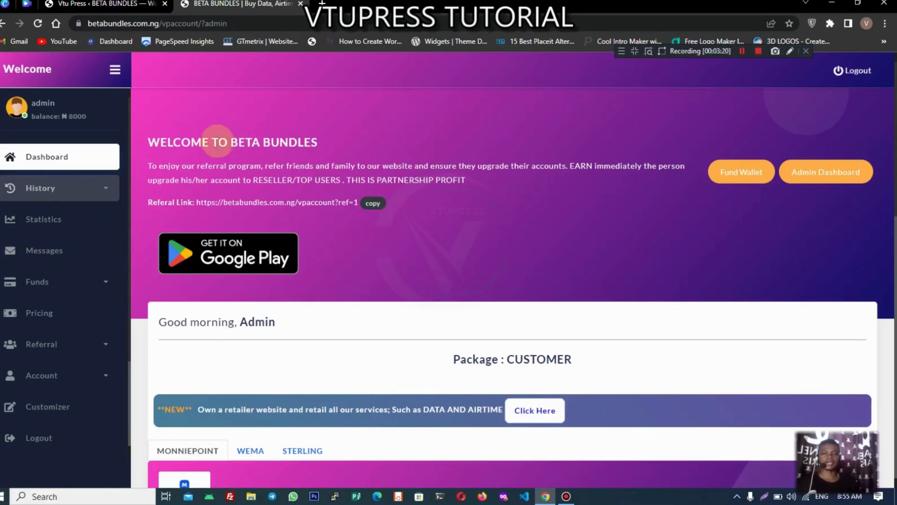
Step: Reload the Beta Bundles dashboard, open Buy Data and find the Data Type list empty
{"action": "left_click", "coordinate": [37, 23]}
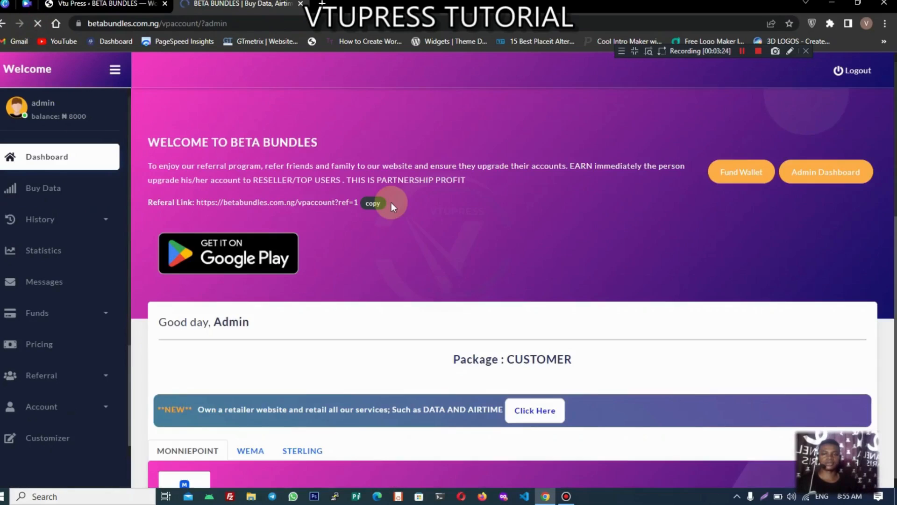
{"action": "left_click", "coordinate": [51, 192]}
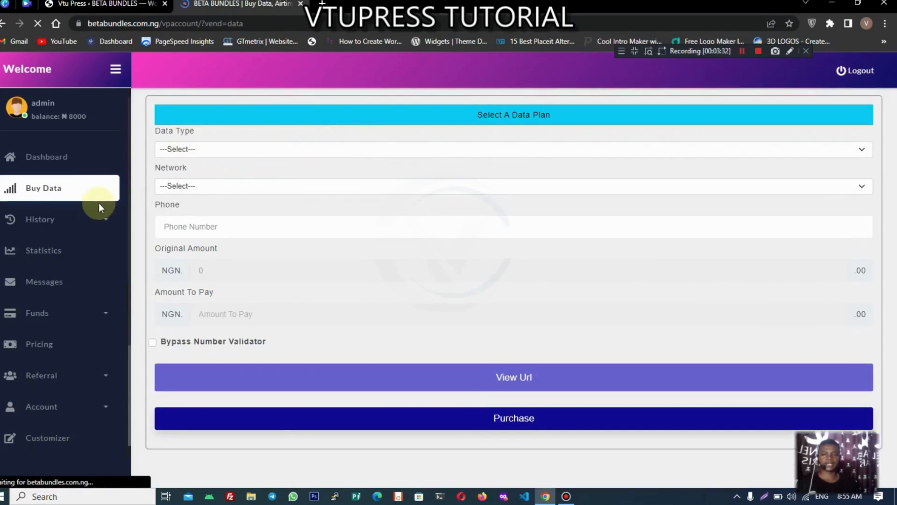
{"action": "left_click", "coordinate": [210, 147]}
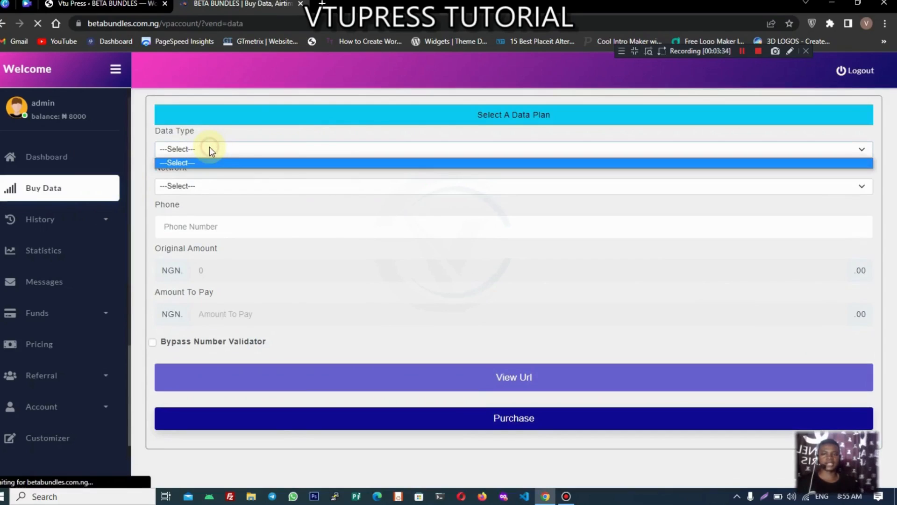
{"action": "left_click", "coordinate": [209, 147]}
{"action": "left_click", "coordinate": [210, 146]}
{"action": "left_click", "coordinate": [210, 152]}
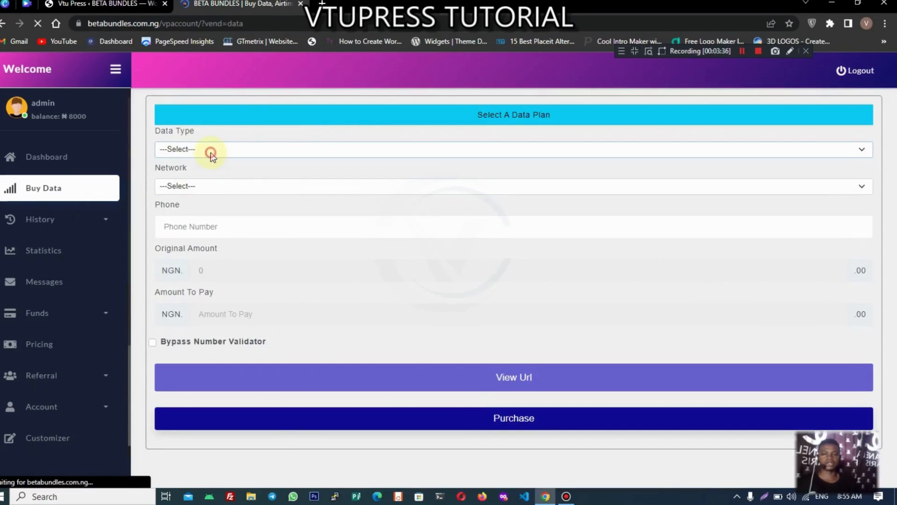
Step: Check the Network dropdown, which also offers no options
{"action": "left_click", "coordinate": [204, 185]}
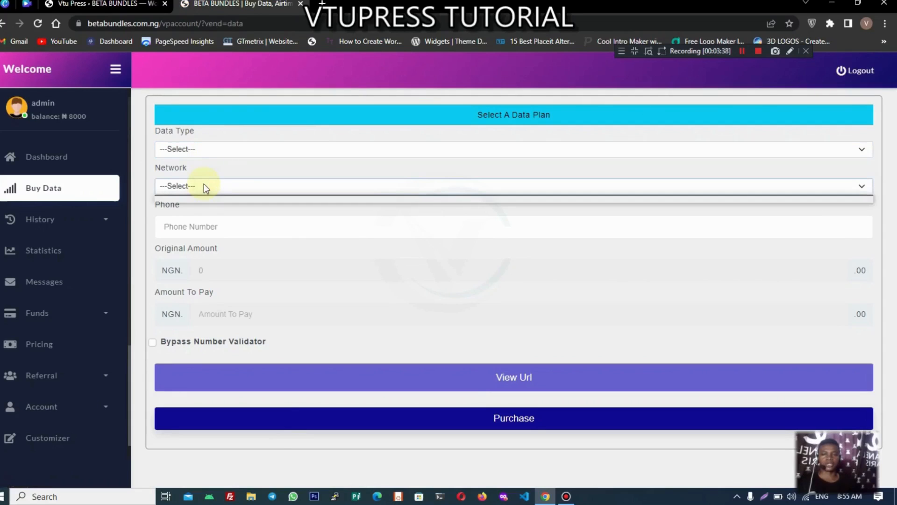
{"action": "left_click", "coordinate": [204, 185]}
{"action": "left_click", "coordinate": [203, 186]}
{"action": "left_click", "coordinate": [211, 148]}
{"action": "left_click", "coordinate": [211, 148]}
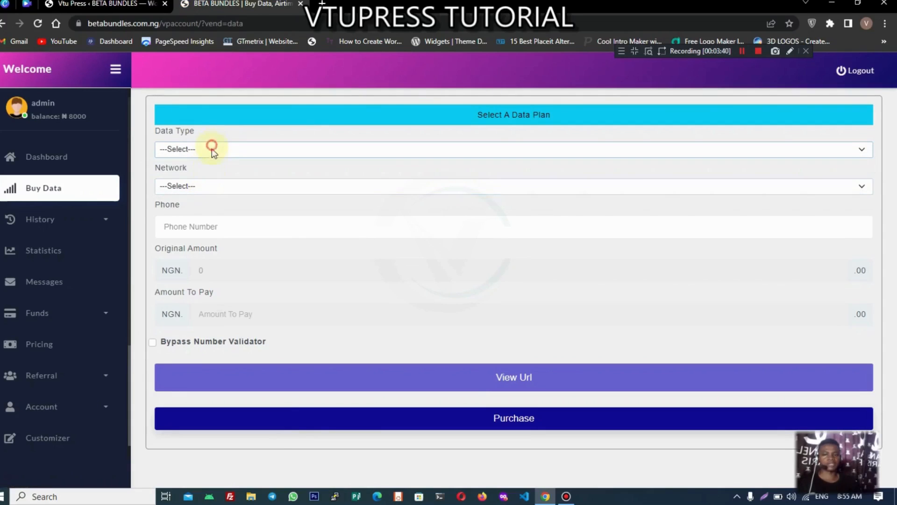
{"action": "left_click", "coordinate": [206, 186]}
{"action": "left_click", "coordinate": [204, 186]}
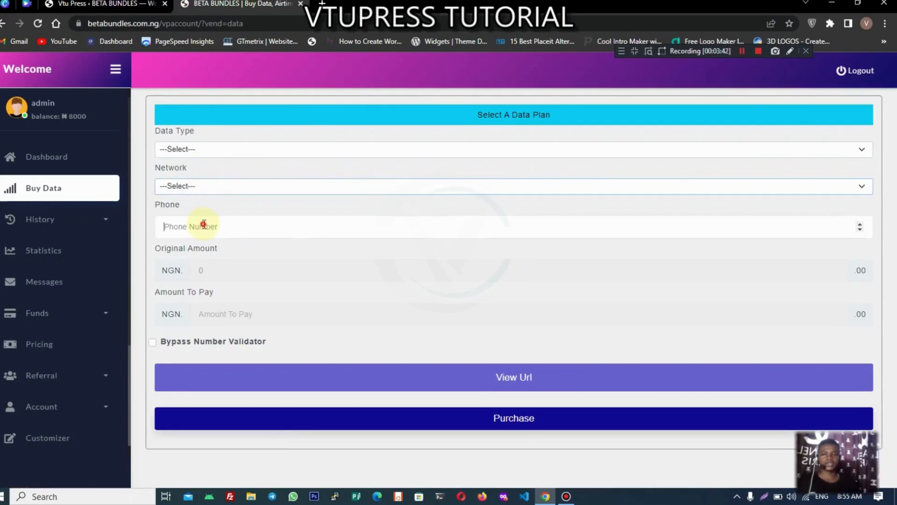
Step: Submit a test purchase with the saved phone number, dismiss the error, and return to Vtu Press
{"action": "left_click", "coordinate": [258, 261]}
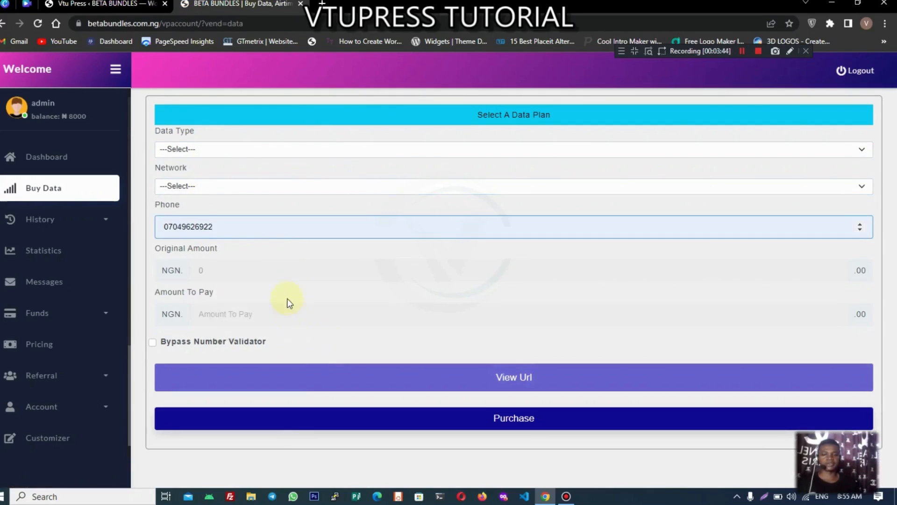
{"action": "left_click", "coordinate": [296, 420]}
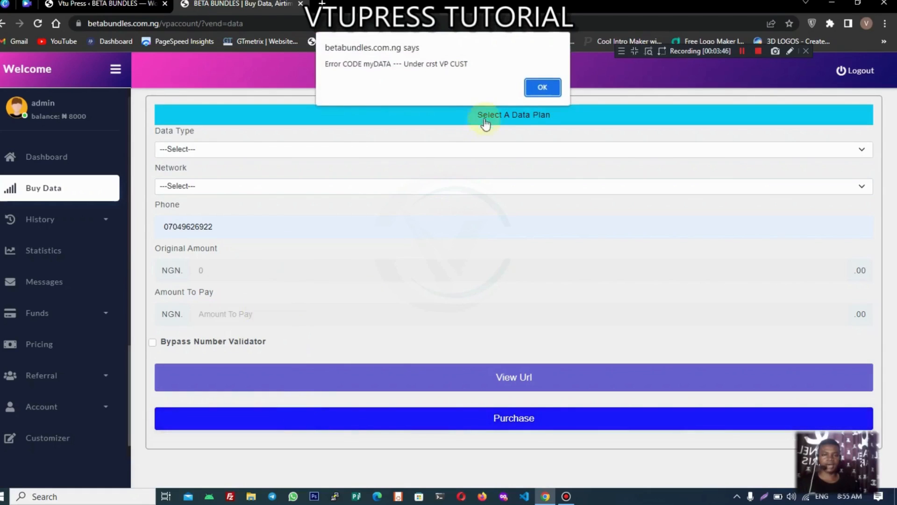
{"action": "left_click", "coordinate": [538, 87]}
{"action": "left_click", "coordinate": [538, 87]}
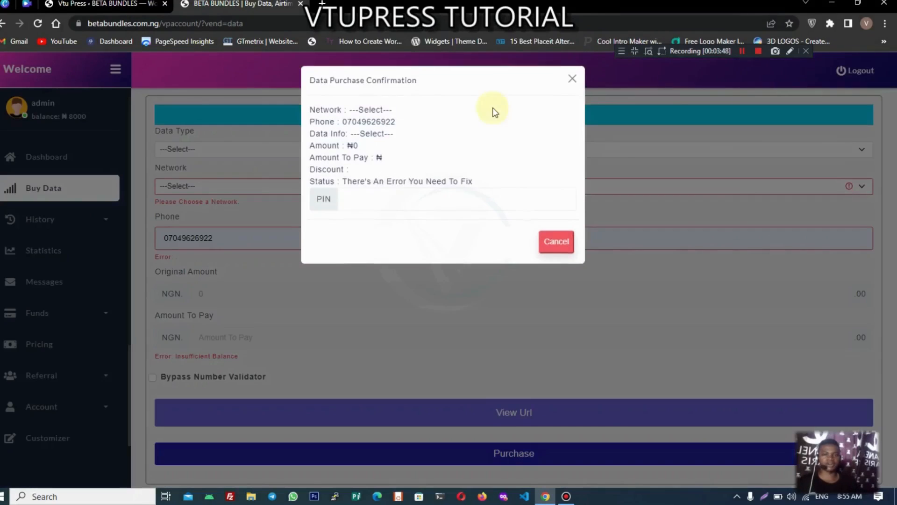
{"action": "left_click", "coordinate": [556, 243]}
{"action": "left_click", "coordinate": [113, 4]}
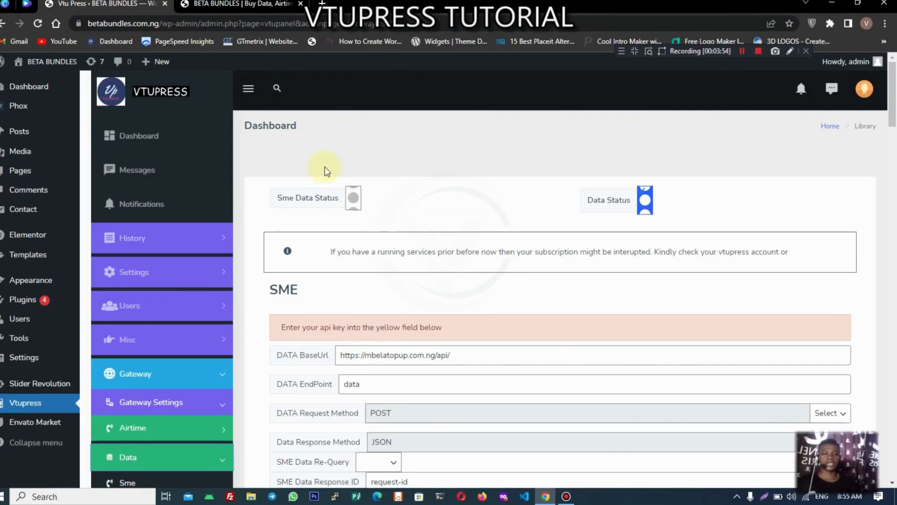
Step: Expand Gateway Settings > Import Api in the sidebar and choose Data
{"action": "scroll", "coordinate": [416, 189], "scroll_direction": "down", "scroll_amount": 1}
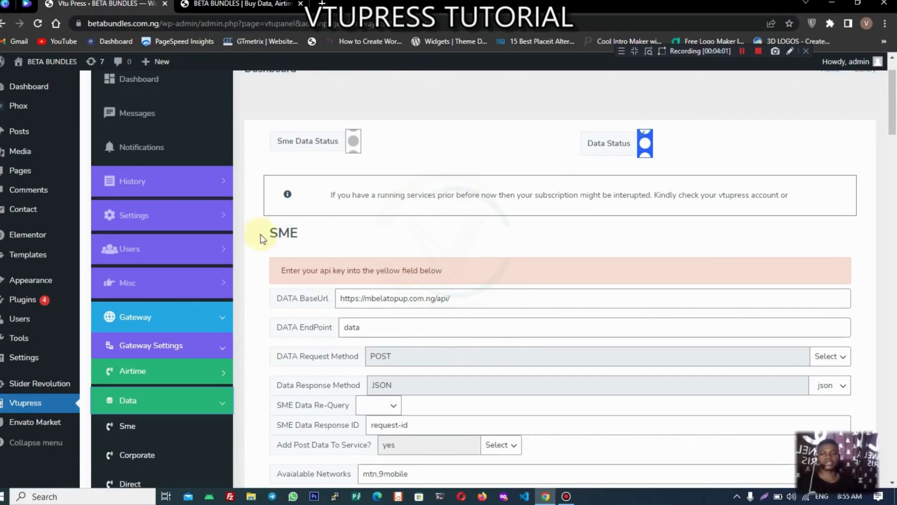
{"action": "left_click", "coordinate": [182, 352]}
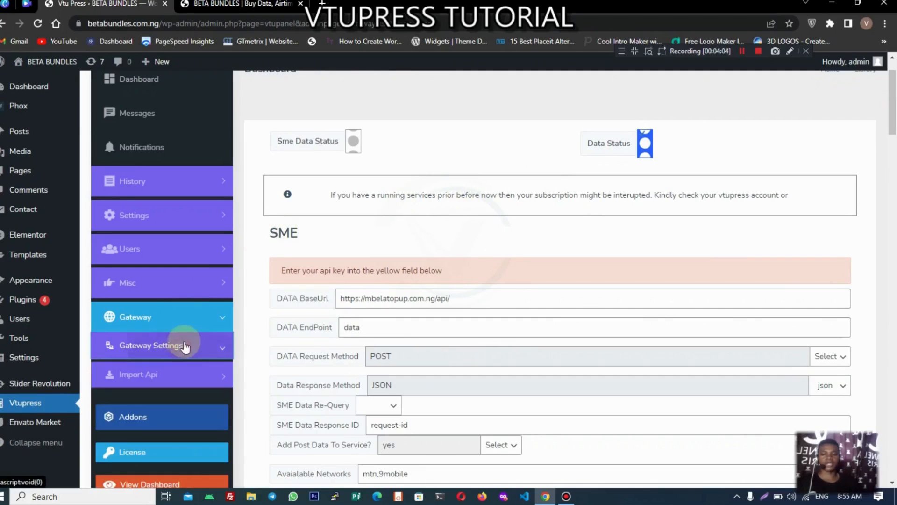
{"action": "left_click", "coordinate": [193, 374]}
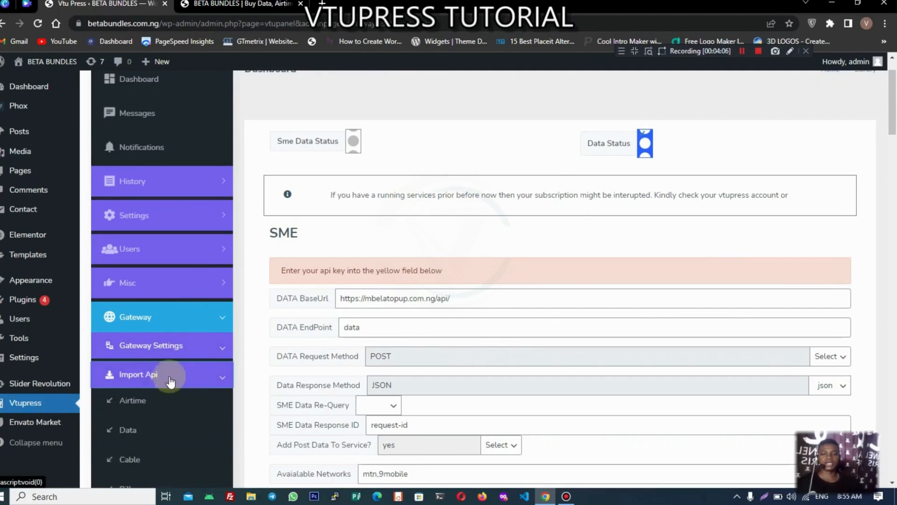
{"action": "left_click", "coordinate": [149, 429]}
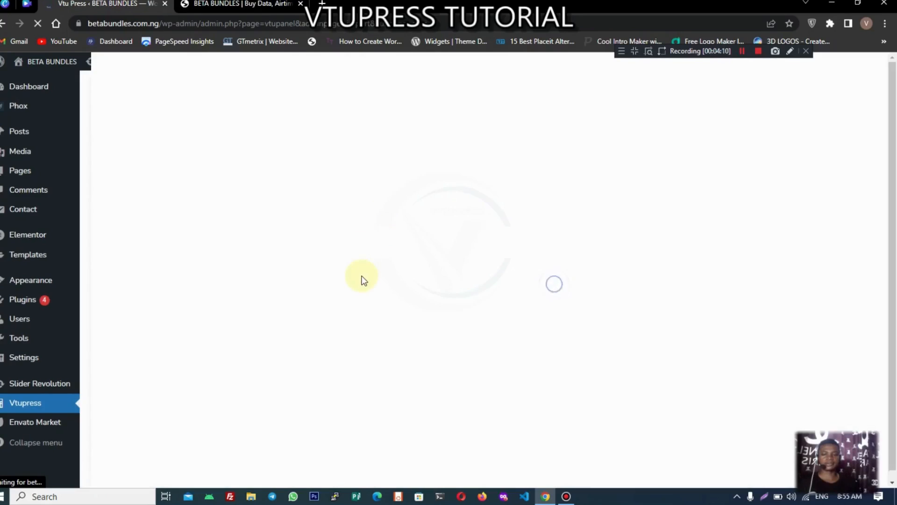
Step: Pick Demo Sme in the SME DATA select, import it and confirm the Imported! notice
{"action": "scroll", "coordinate": [241, 358], "scroll_direction": "down", "scroll_amount": 1}
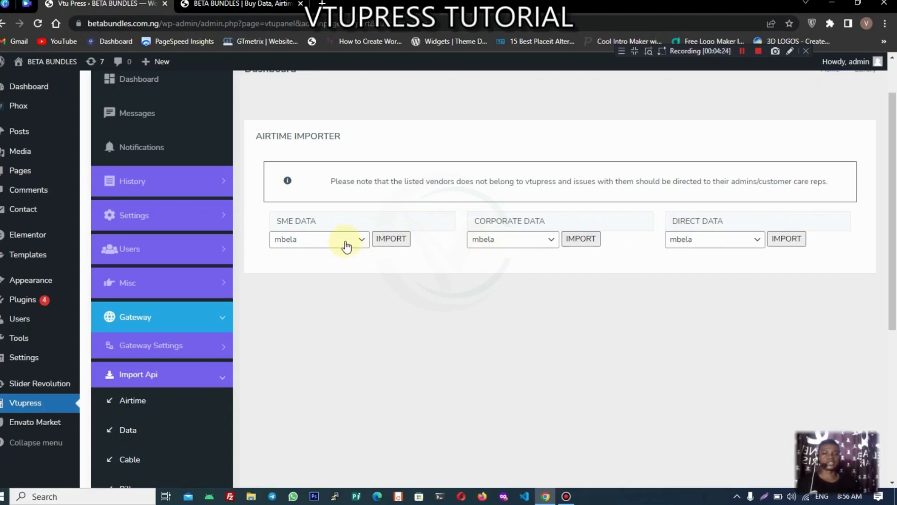
{"action": "left_click", "coordinate": [345, 241]}
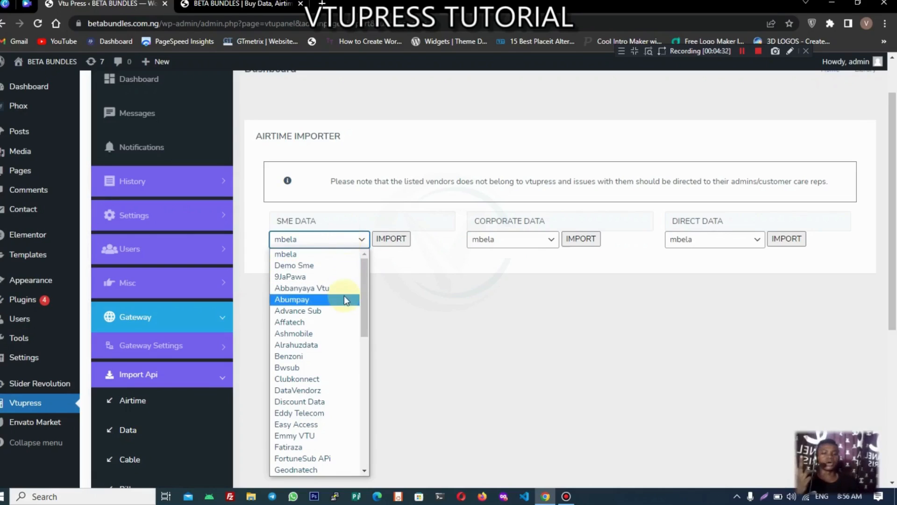
{"action": "scroll", "coordinate": [346, 300], "scroll_direction": "down", "scroll_amount": 10}
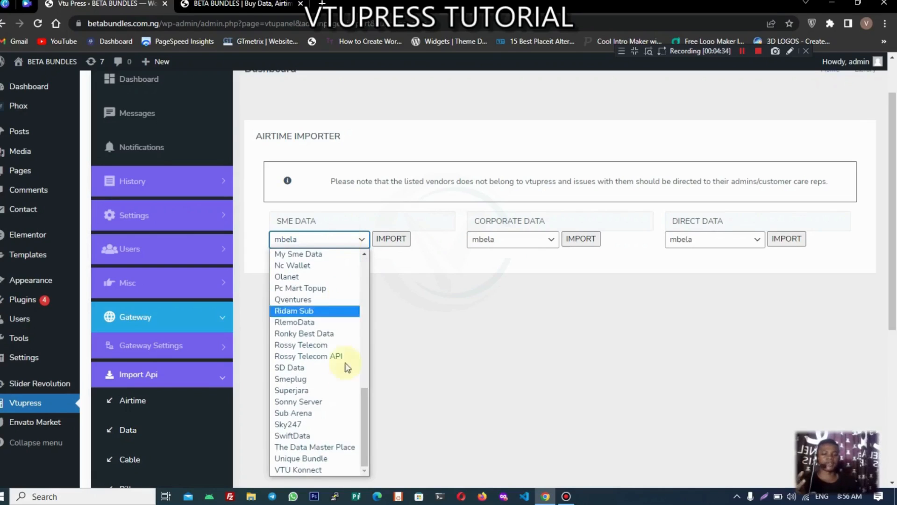
{"action": "scroll", "coordinate": [331, 407], "scroll_direction": "up", "scroll_amount": 10}
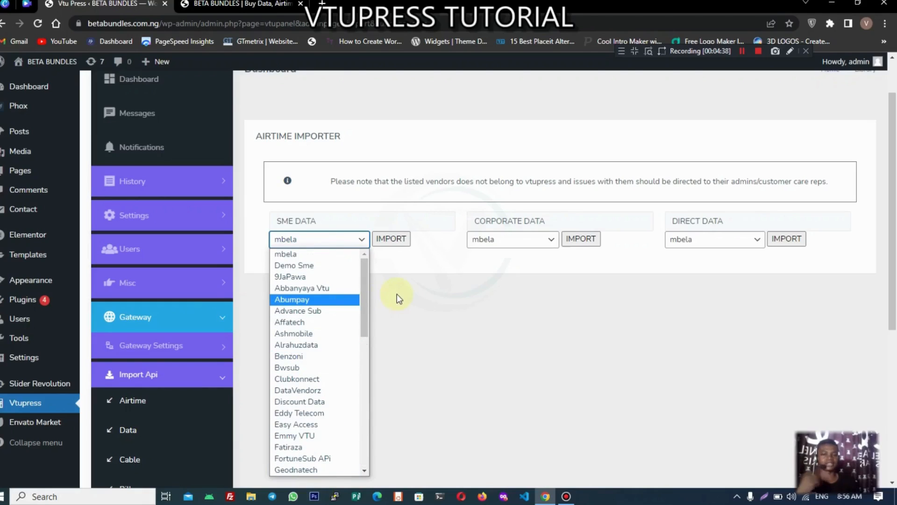
{"action": "left_click", "coordinate": [326, 265]}
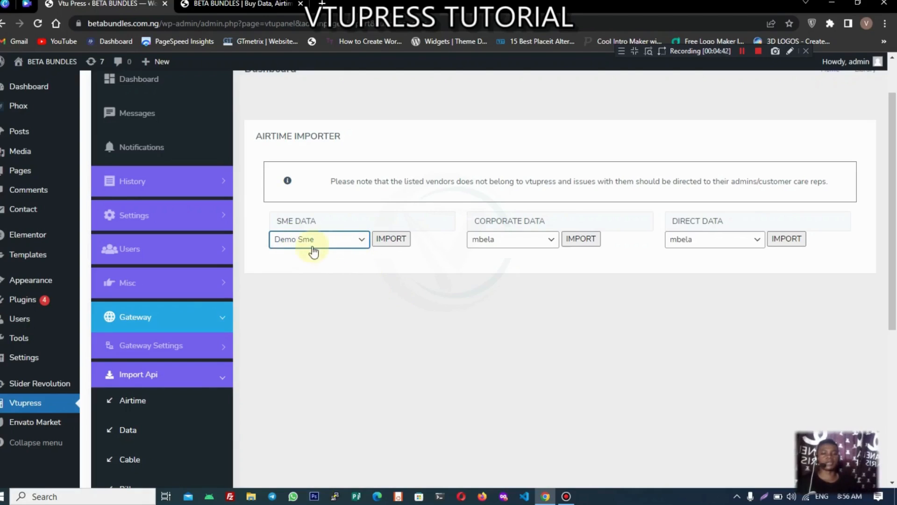
{"action": "left_click", "coordinate": [381, 240]}
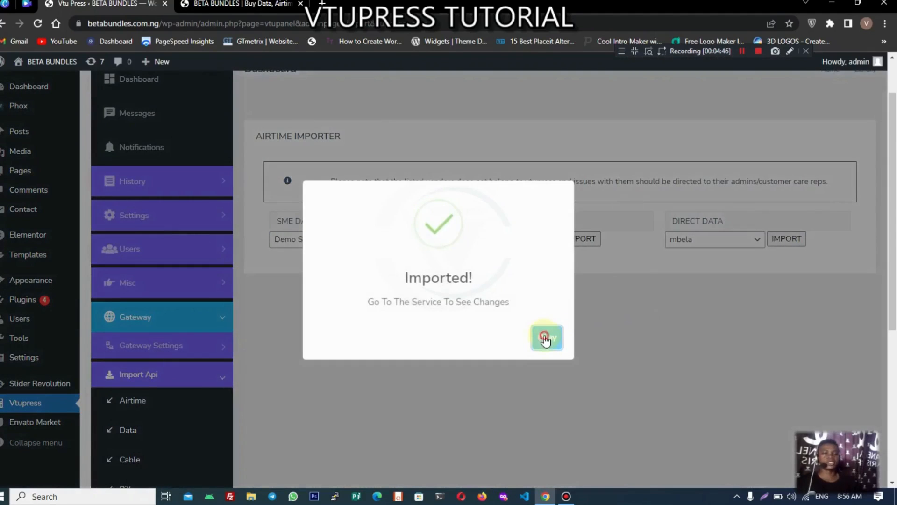
{"action": "left_click", "coordinate": [545, 336]}
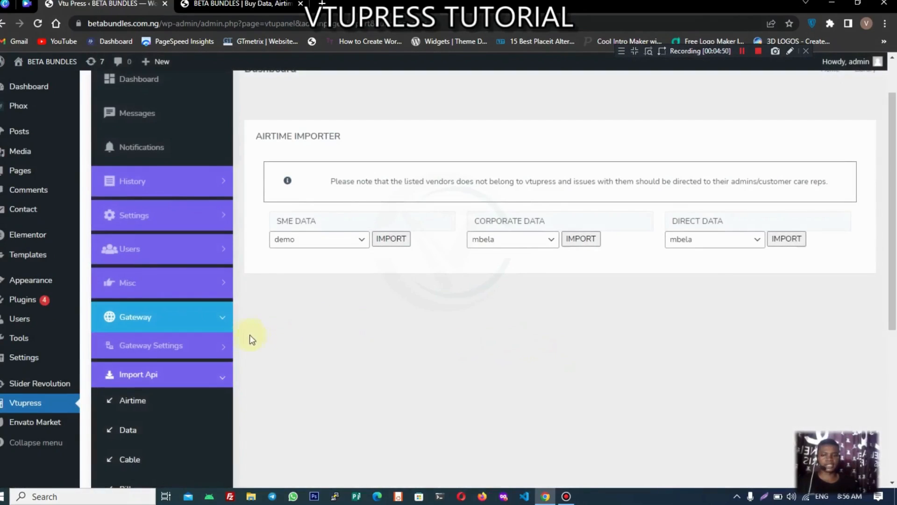
{"action": "left_click", "coordinate": [225, 348]}
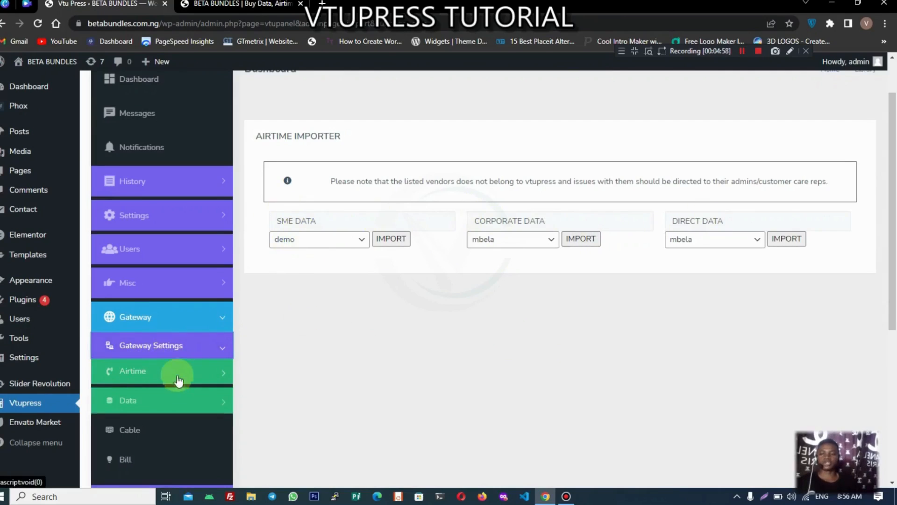
Step: Reopen the SME data gateway settings via Gateway Settings > Data > Sme
{"action": "scroll", "coordinate": [179, 384], "scroll_direction": "down", "scroll_amount": 1}
{"action": "left_click", "coordinate": [175, 288]}
{"action": "left_click", "coordinate": [176, 290]}
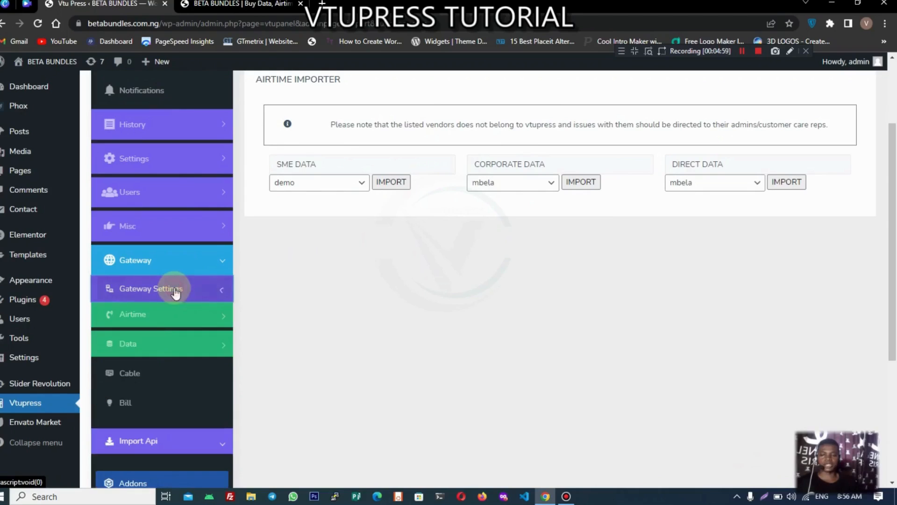
{"action": "left_click", "coordinate": [155, 349]}
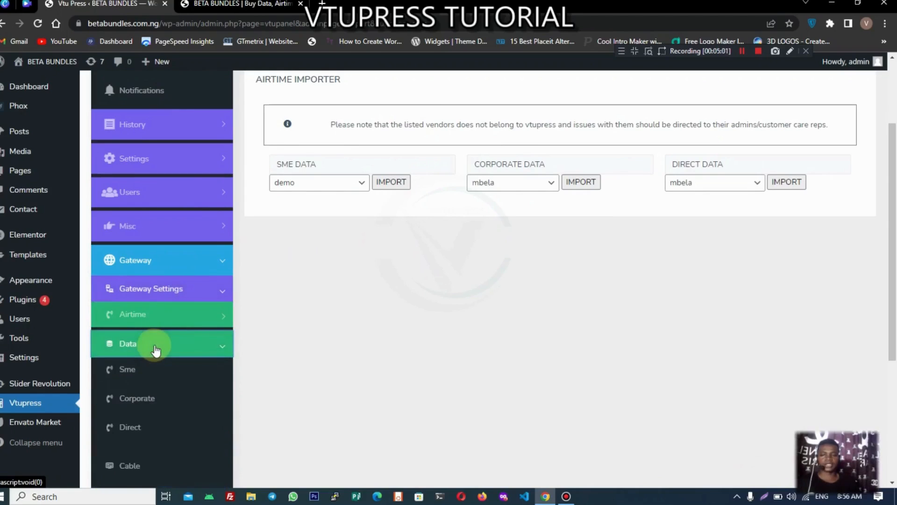
{"action": "left_click", "coordinate": [129, 370]}
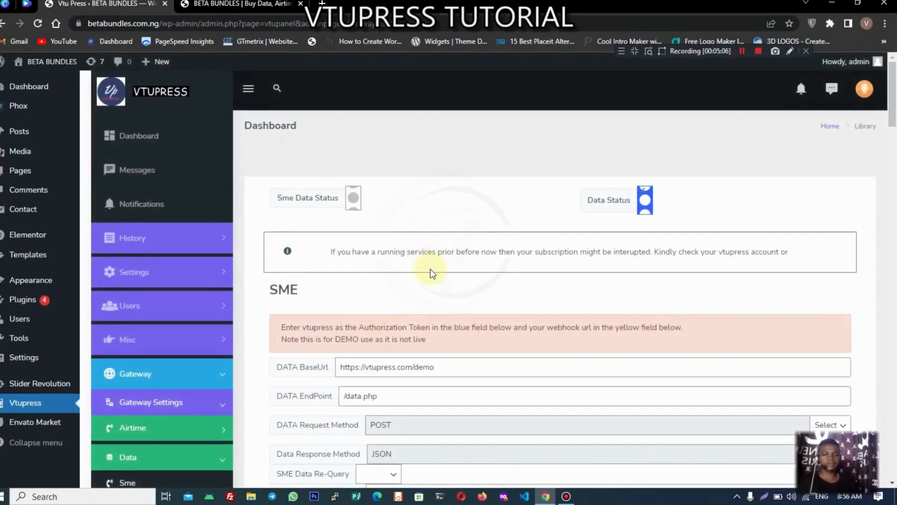
Step: Scroll down to the MTN DATA PLAN section, where MTN 1GB is priced 500
{"action": "scroll", "coordinate": [431, 270], "scroll_direction": "down", "scroll_amount": 2}
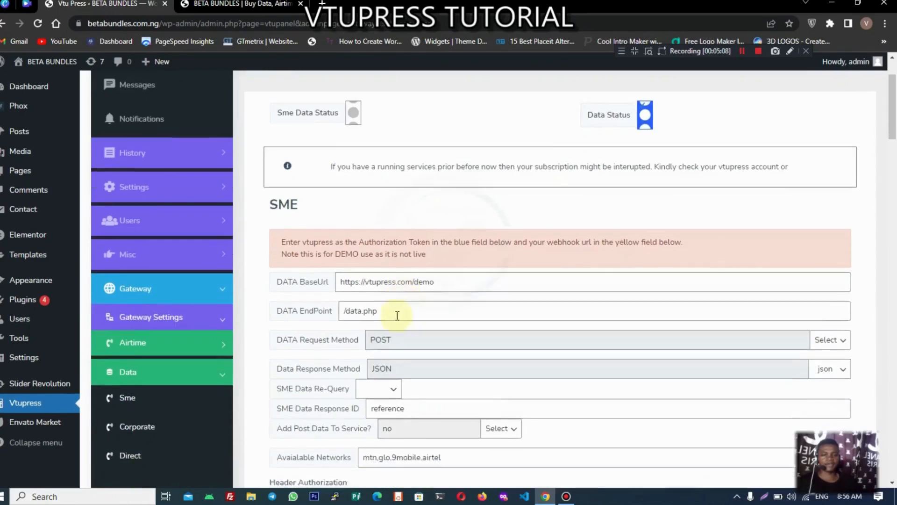
{"action": "scroll", "coordinate": [397, 316], "scroll_direction": "down", "scroll_amount": 1}
{"action": "scroll", "coordinate": [388, 327], "scroll_direction": "down", "scroll_amount": 2}
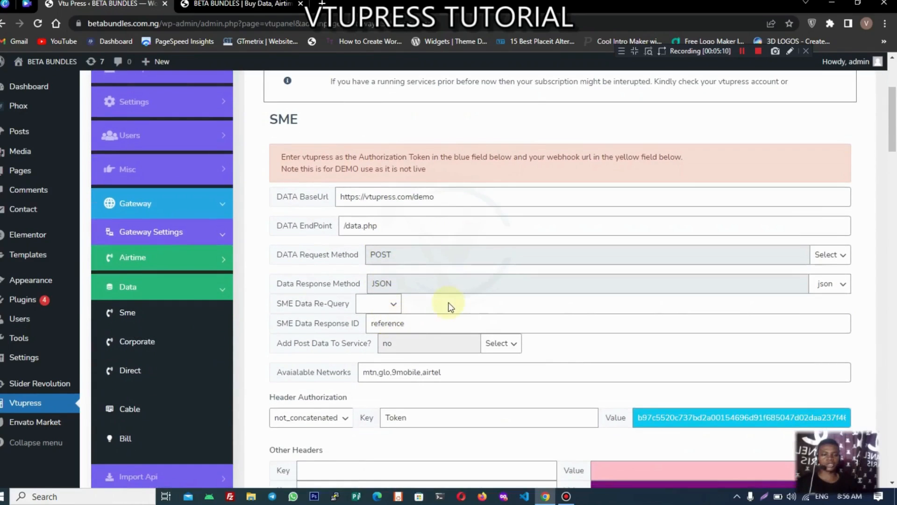
{"action": "scroll", "coordinate": [450, 306], "scroll_direction": "up", "scroll_amount": 4}
{"action": "scroll", "coordinate": [451, 309], "scroll_direction": "down", "scroll_amount": 1}
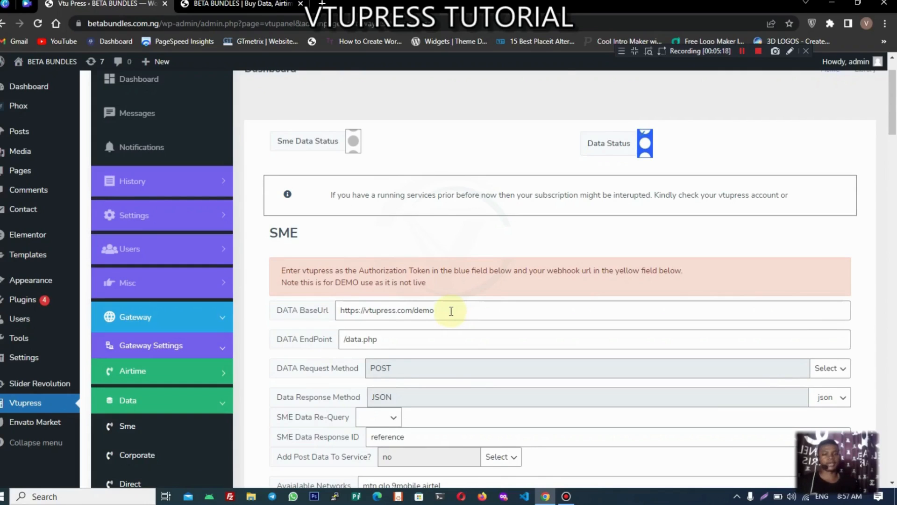
{"action": "scroll", "coordinate": [423, 303], "scroll_direction": "down", "scroll_amount": 8}
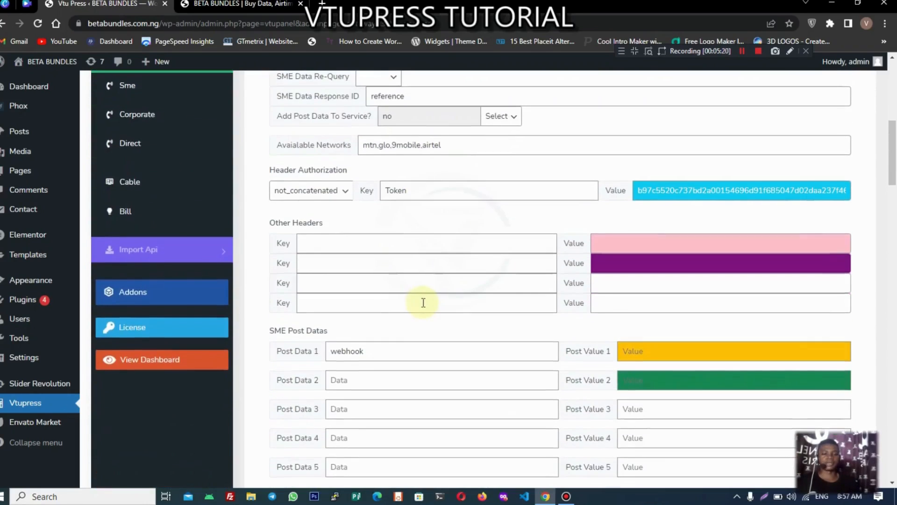
{"action": "scroll", "coordinate": [423, 303], "scroll_direction": "down", "scroll_amount": 10}
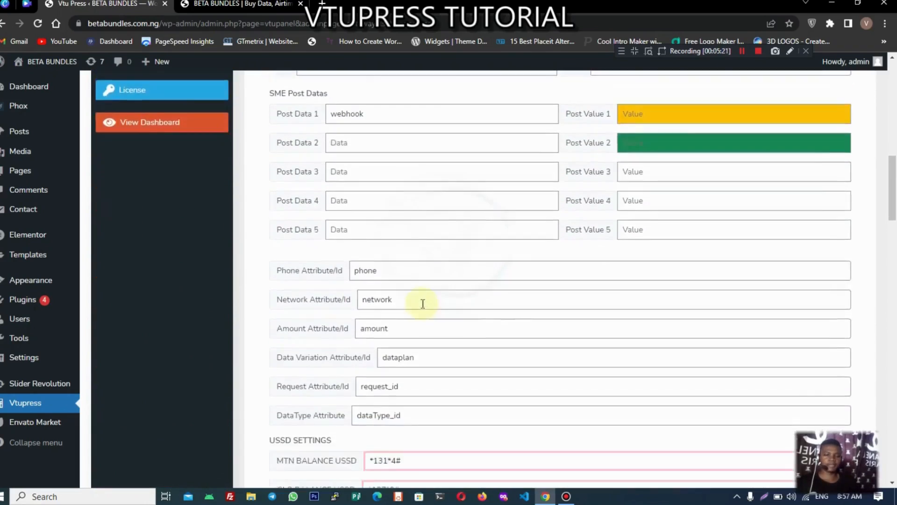
{"action": "scroll", "coordinate": [424, 306], "scroll_direction": "down", "scroll_amount": 5}
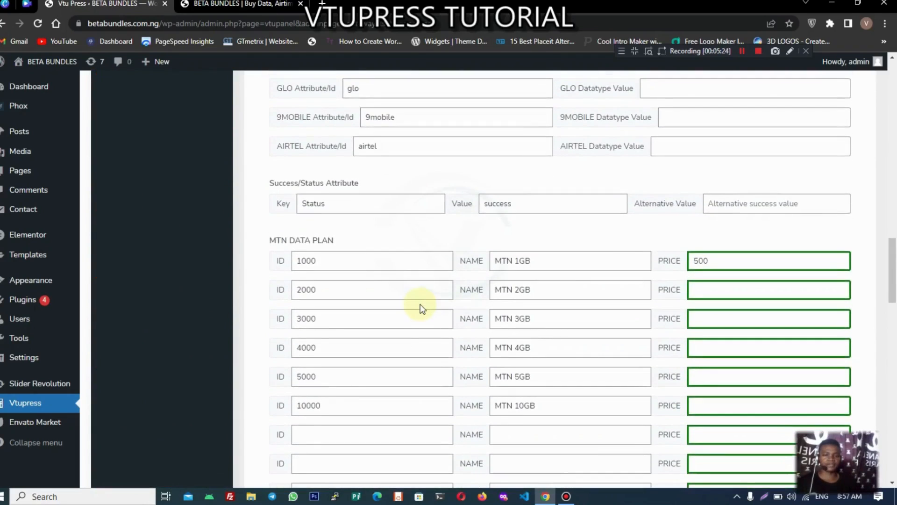
{"action": "scroll", "coordinate": [422, 306], "scroll_direction": "up", "scroll_amount": 6}
{"action": "scroll", "coordinate": [421, 304], "scroll_direction": "up", "scroll_amount": 5}
{"action": "scroll", "coordinate": [421, 307], "scroll_direction": "down", "scroll_amount": 12}
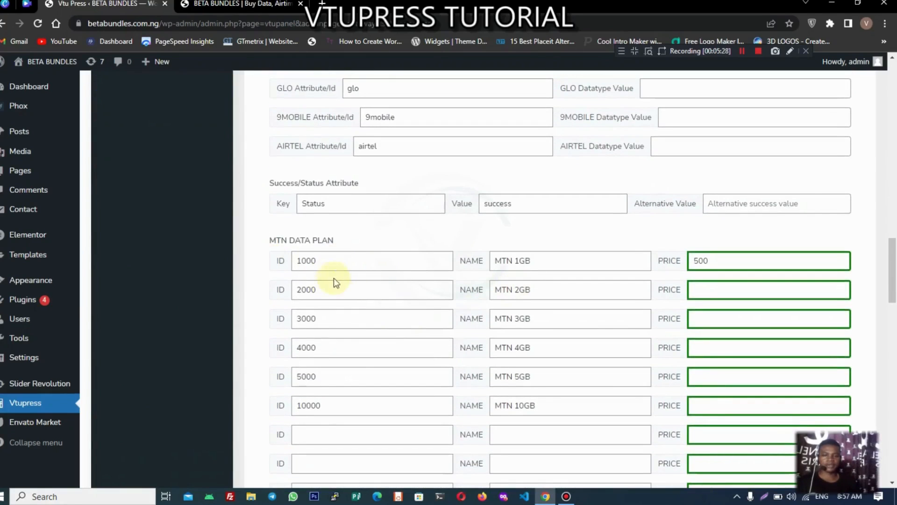
Step: Enter 1000 as the MTN 2GB price and 2000 as the MTN 3GB price
{"action": "left_click", "coordinate": [716, 261]}
{"action": "left_click", "coordinate": [704, 290]}
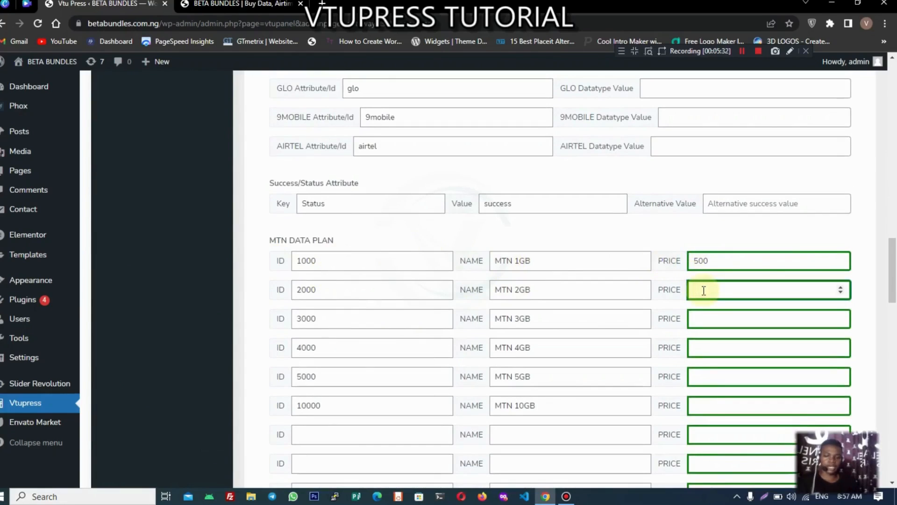
{"action": "type", "text": "1000"}
{"action": "left_click", "coordinate": [692, 321]}
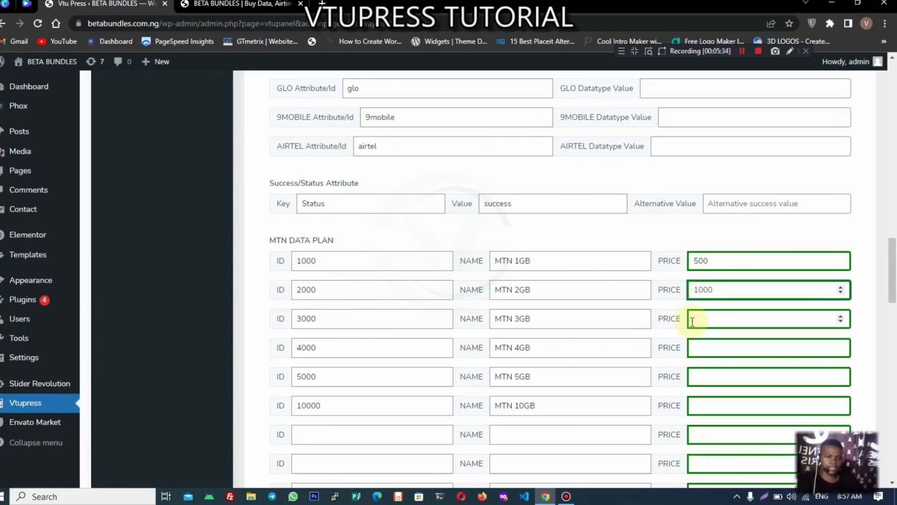
{"action": "left_click", "coordinate": [696, 320]}
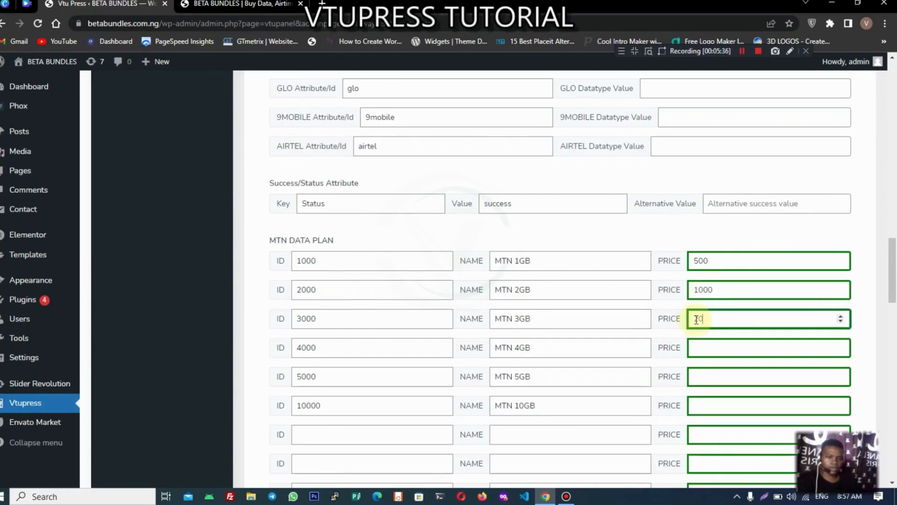
{"action": "scroll", "coordinate": [595, 333], "scroll_direction": "down", "scroll_amount": 15}
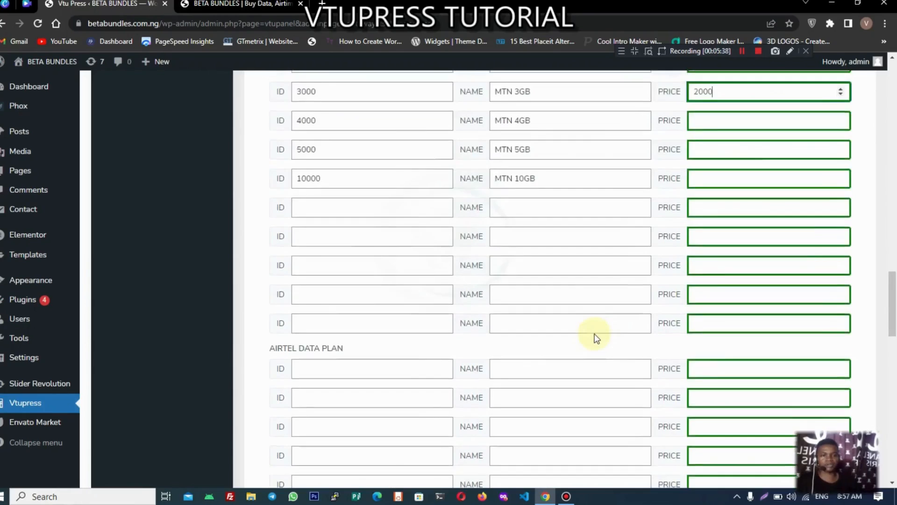
{"action": "scroll", "coordinate": [651, 299], "scroll_direction": "up", "scroll_amount": 20}
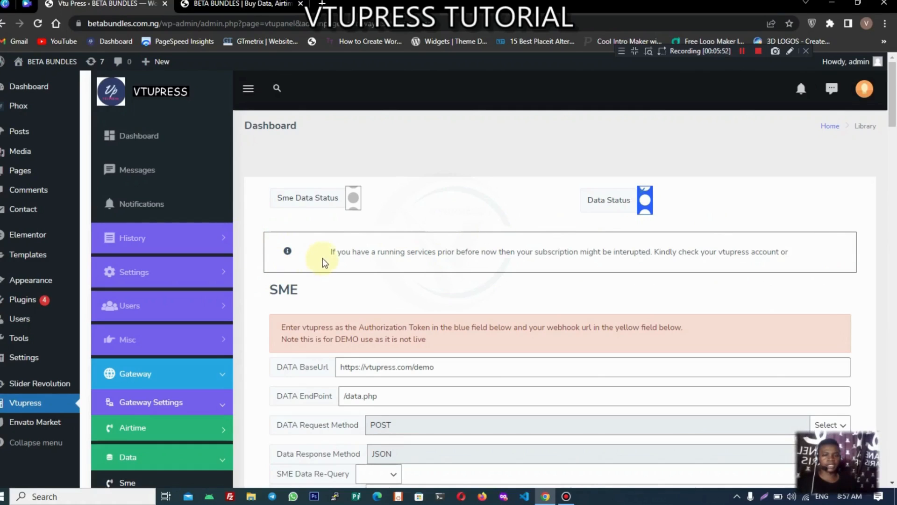
Step: Collapse the Data submenu and expand Import Api to list Airtime, Data, Cable and Bill
{"action": "scroll", "coordinate": [346, 255], "scroll_direction": "down", "scroll_amount": 1}
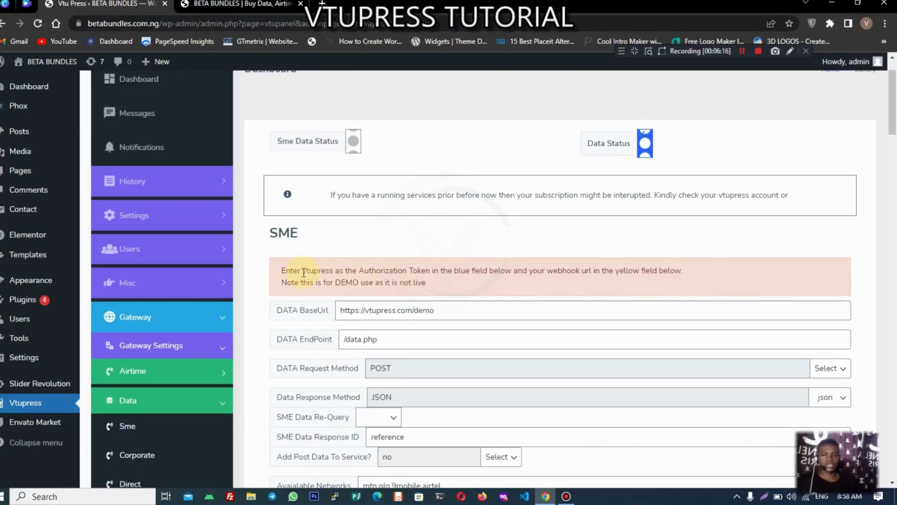
{"action": "left_click_drag", "start_coordinate": [302, 272], "coordinate": [329, 273]}
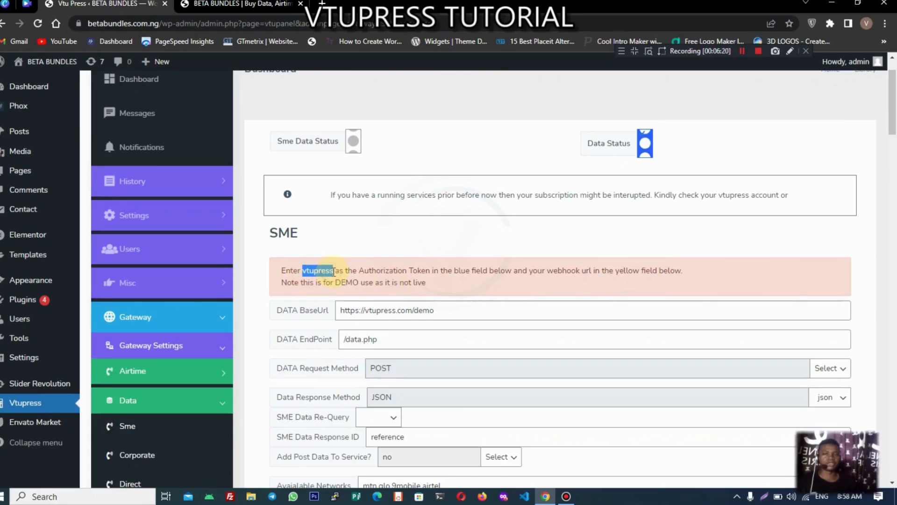
{"action": "left_click", "coordinate": [346, 244]}
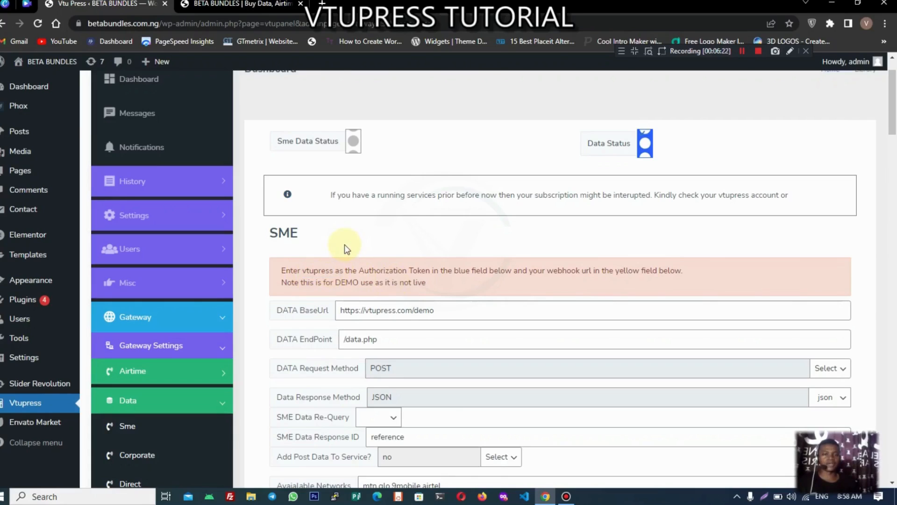
{"action": "scroll", "coordinate": [346, 250], "scroll_direction": "down", "scroll_amount": 3}
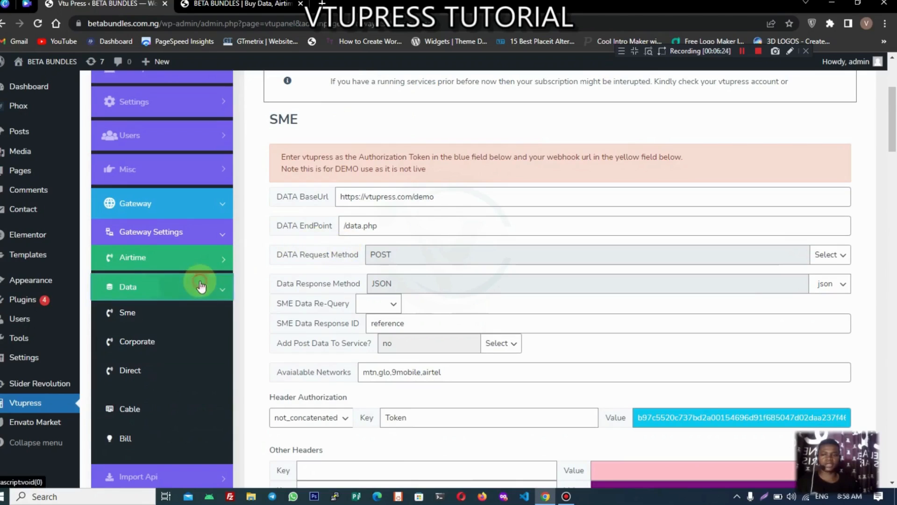
{"action": "left_click", "coordinate": [173, 298]}
{"action": "left_click", "coordinate": [169, 384]}
{"action": "scroll", "coordinate": [155, 301], "scroll_direction": "down", "scroll_amount": 3}
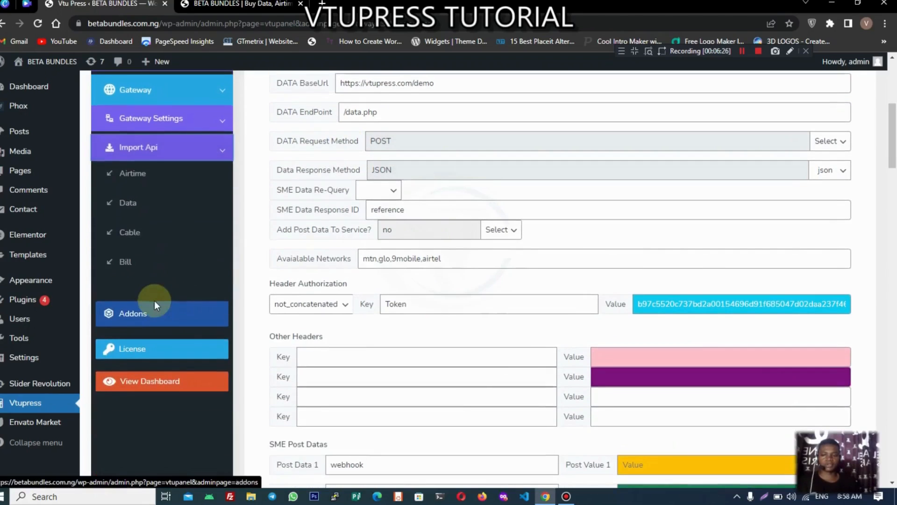
Step: In the Data importer, choose Ibrolinks for SME DATA, import it and confirm
{"action": "left_click", "coordinate": [140, 202]}
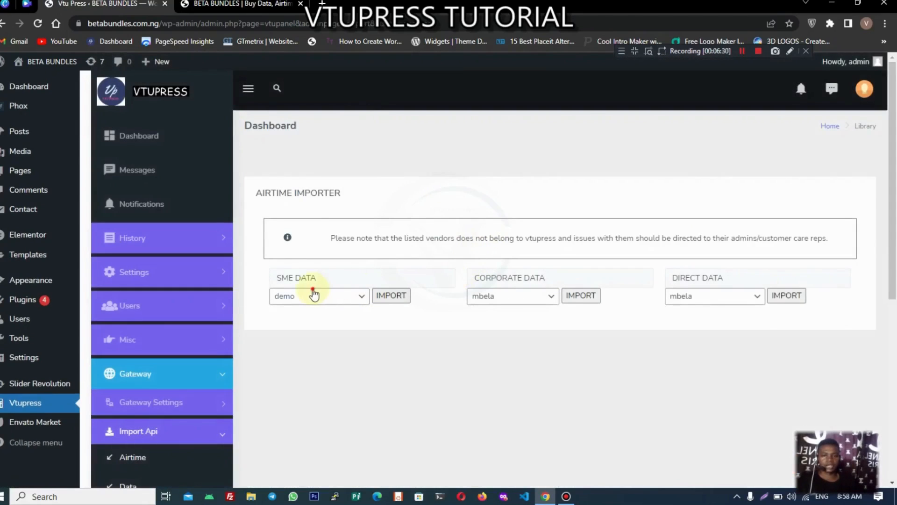
{"action": "left_click", "coordinate": [310, 296]}
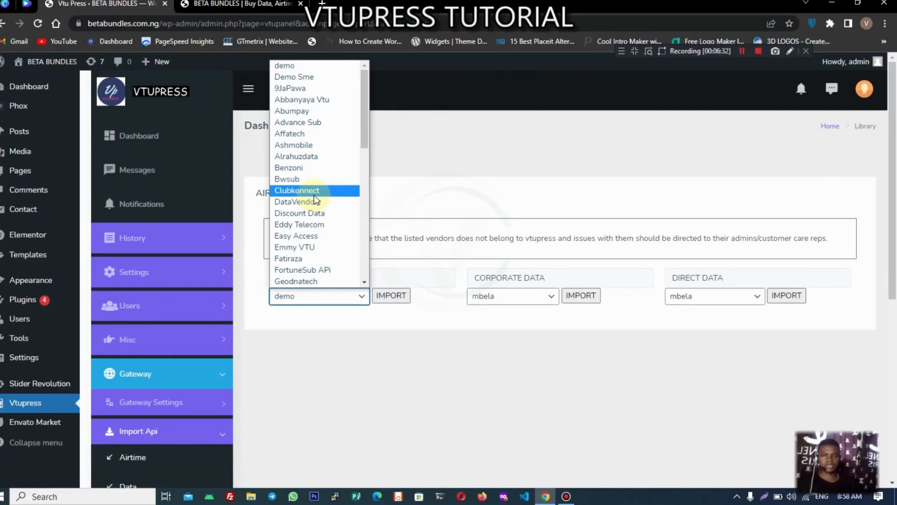
{"action": "scroll", "coordinate": [316, 200], "scroll_direction": "down", "scroll_amount": 5}
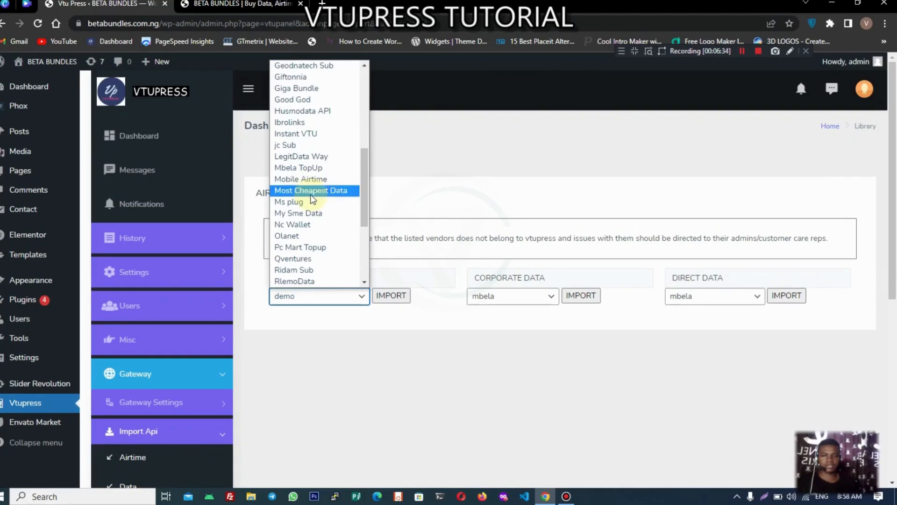
{"action": "left_click", "coordinate": [304, 122]}
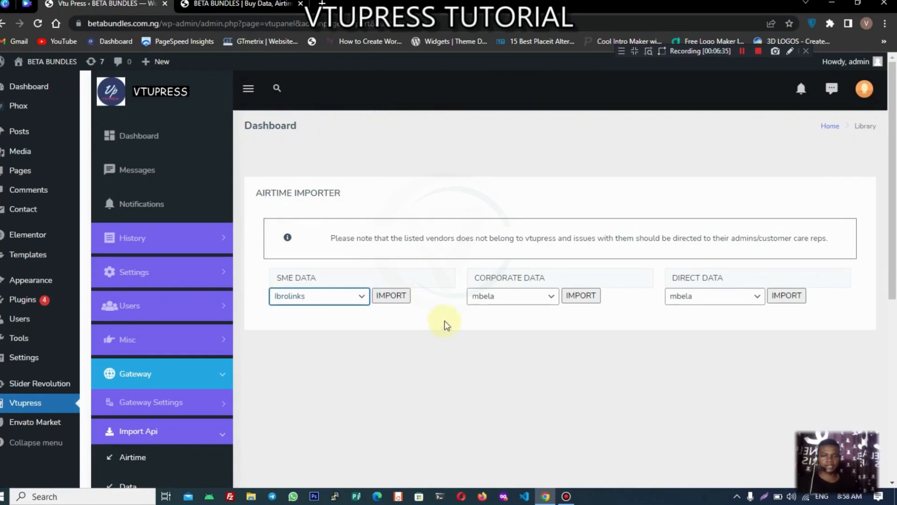
{"action": "left_click", "coordinate": [403, 298]}
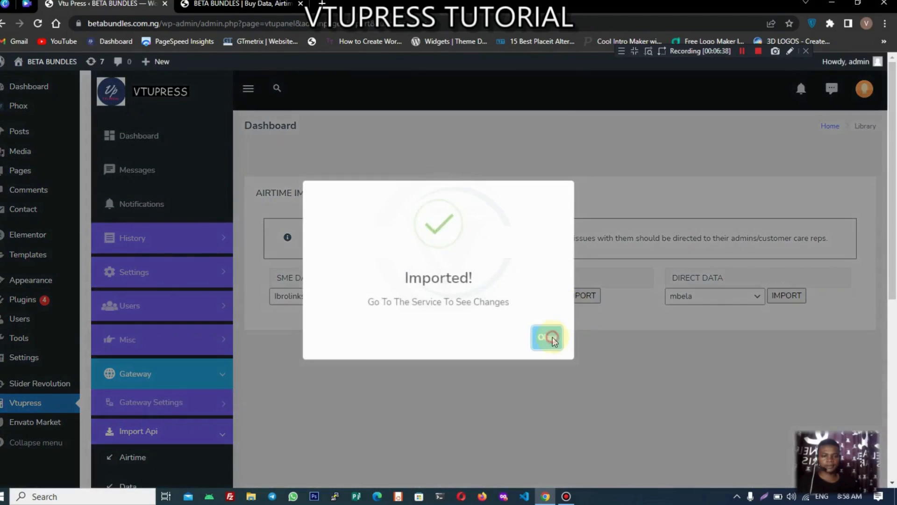
{"action": "left_click", "coordinate": [551, 337]}
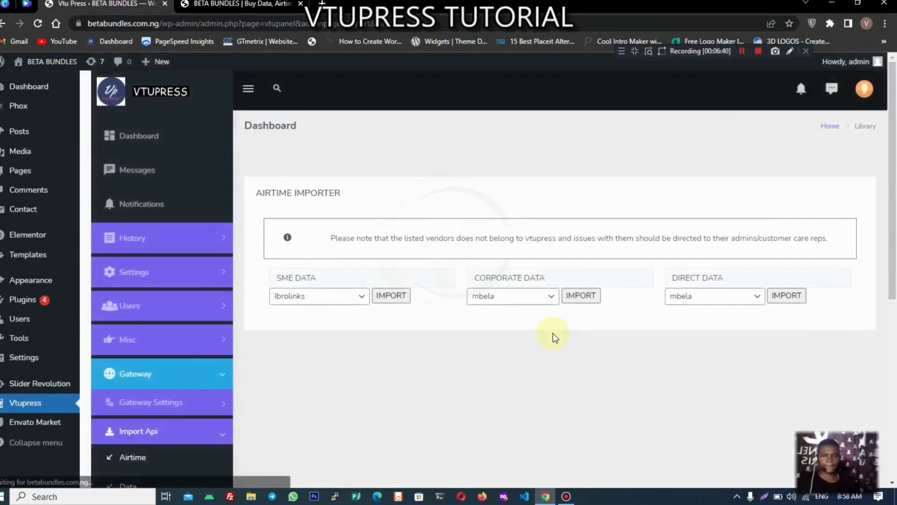
{"action": "scroll", "coordinate": [171, 360], "scroll_direction": "down", "scroll_amount": 1}
Step: Open the SME data gateway settings under Gateway Settings > Data
{"action": "left_click", "coordinate": [175, 350]}
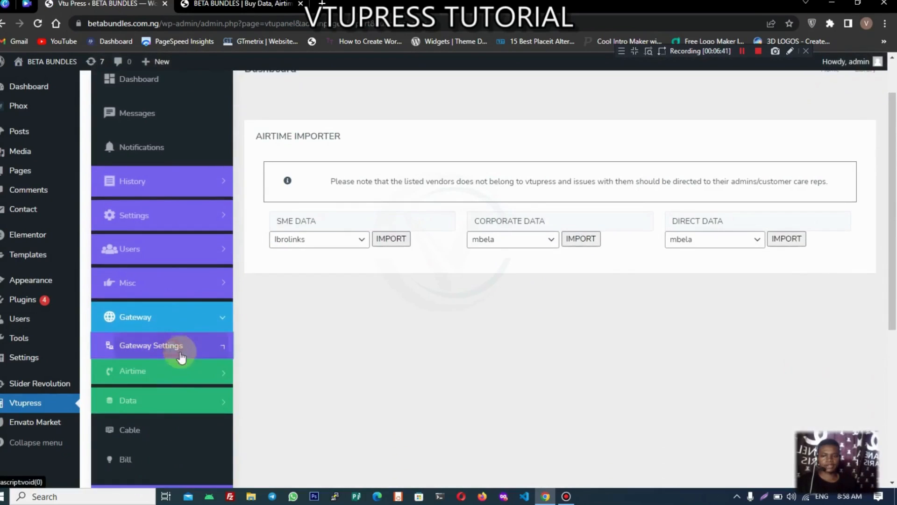
{"action": "left_click", "coordinate": [142, 407]}
{"action": "scroll", "coordinate": [166, 348], "scroll_direction": "down", "scroll_amount": 1}
{"action": "left_click", "coordinate": [154, 368]}
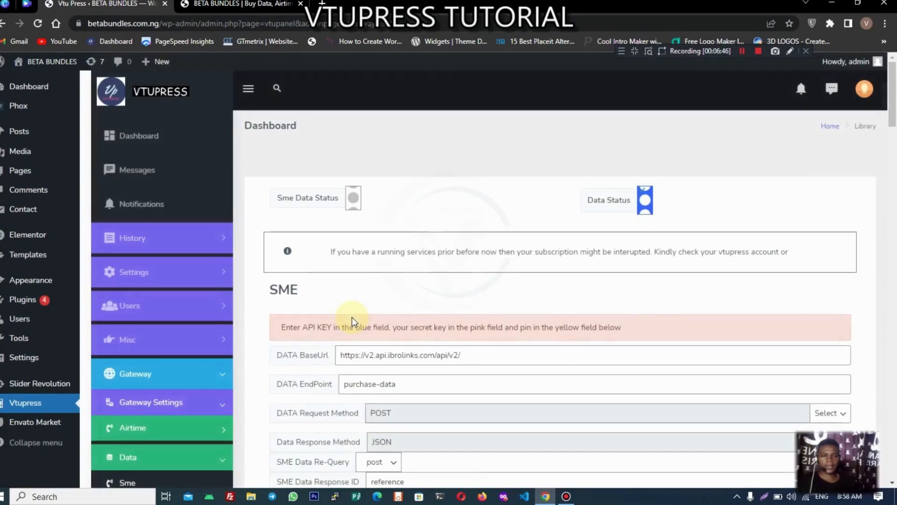
Step: Review the Ibrolinks values: v2.api.ibrolinks.com BaseUrl, purchase-data endpoint, Bearer authorization, network mtn
{"action": "scroll", "coordinate": [455, 234], "scroll_direction": "down", "scroll_amount": 2}
{"action": "scroll", "coordinate": [455, 234], "scroll_direction": "down", "scroll_amount": 1}
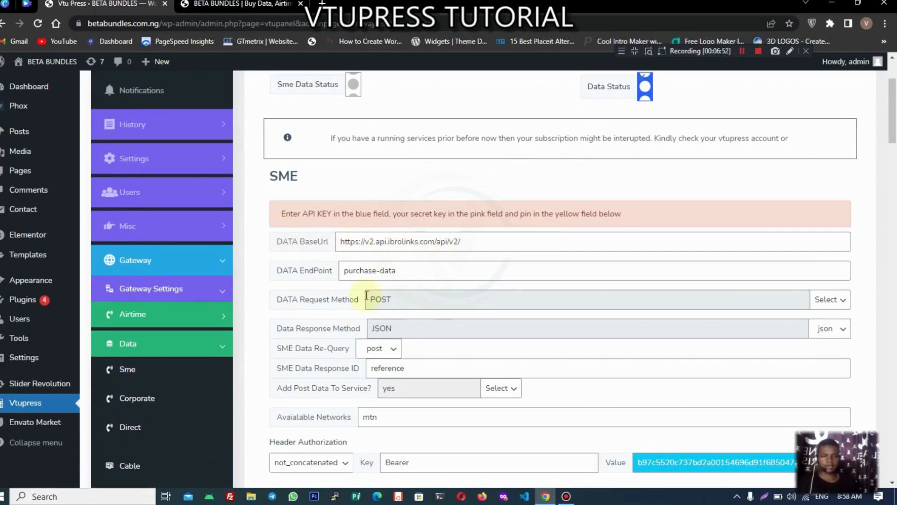
{"action": "scroll", "coordinate": [426, 307], "scroll_direction": "down", "scroll_amount": 3}
{"action": "scroll", "coordinate": [486, 297], "scroll_direction": "up", "scroll_amount": 3}
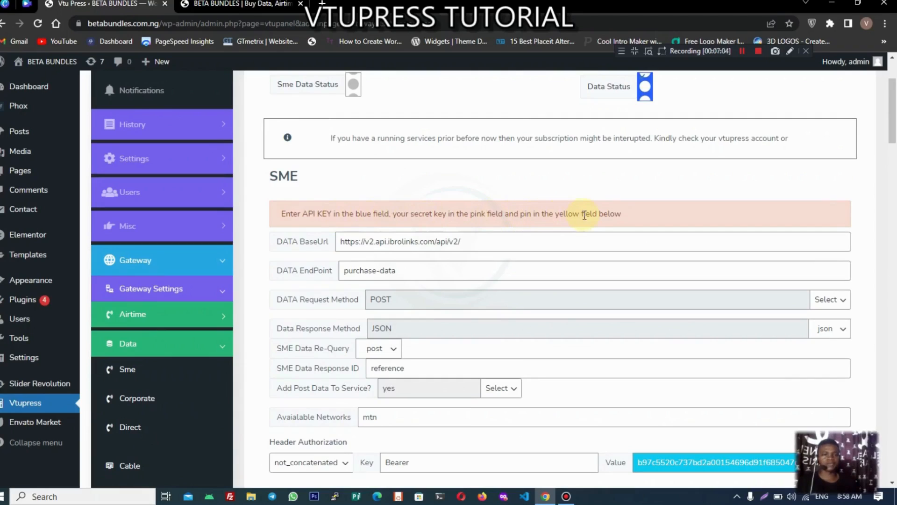
{"action": "scroll", "coordinate": [561, 208], "scroll_direction": "down", "scroll_amount": 1}
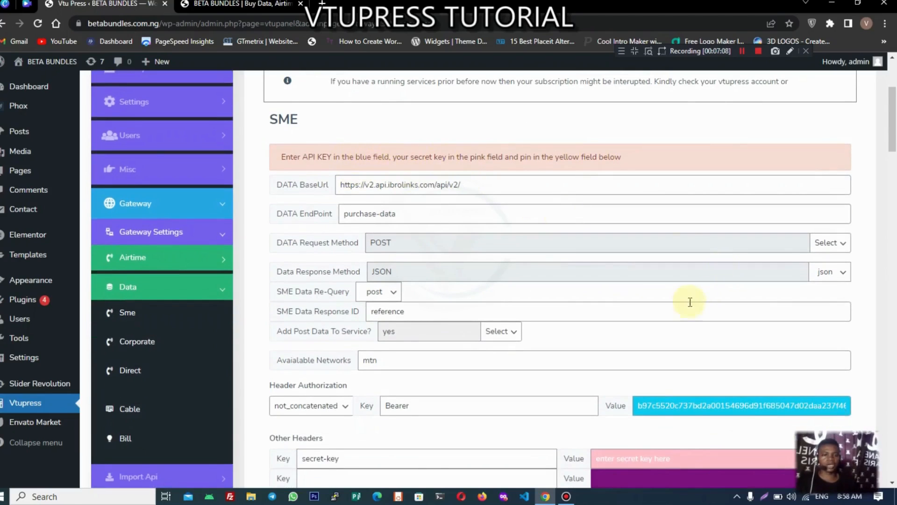
{"action": "scroll", "coordinate": [686, 318], "scroll_direction": "down", "scroll_amount": 2}
{"action": "scroll", "coordinate": [630, 323], "scroll_direction": "up", "scroll_amount": 1}
{"action": "scroll", "coordinate": [654, 356], "scroll_direction": "down", "scroll_amount": 2}
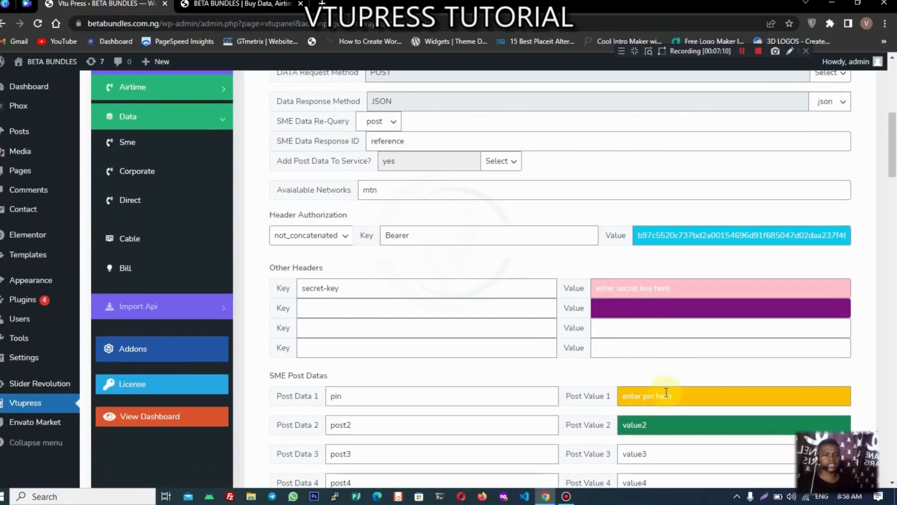
{"action": "scroll", "coordinate": [667, 388], "scroll_direction": "up", "scroll_amount": 5}
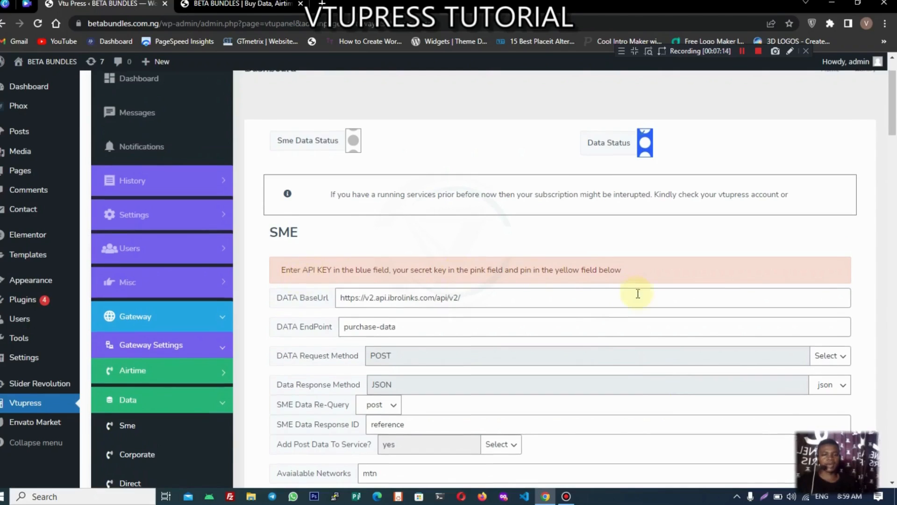
{"action": "scroll", "coordinate": [655, 318], "scroll_direction": "down", "scroll_amount": 3}
Step: Replace the Bearer authorization value with the account's own API key
{"action": "left_click", "coordinate": [669, 352]}
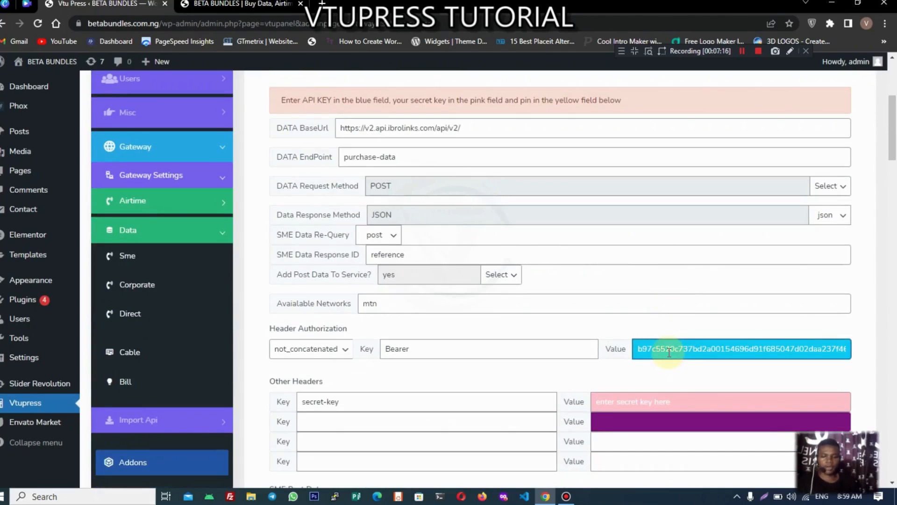
{"action": "double_click", "coordinate": [670, 352]}
{"action": "key", "text": "BackSpace"}
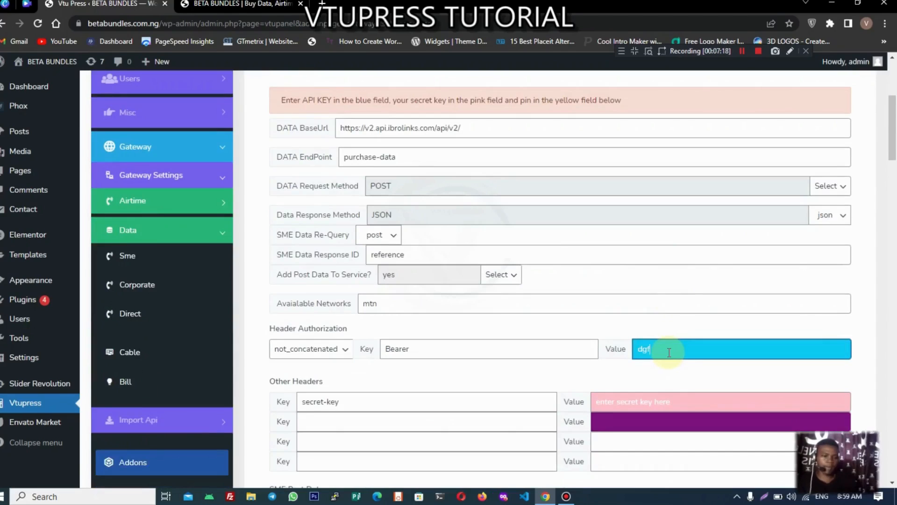
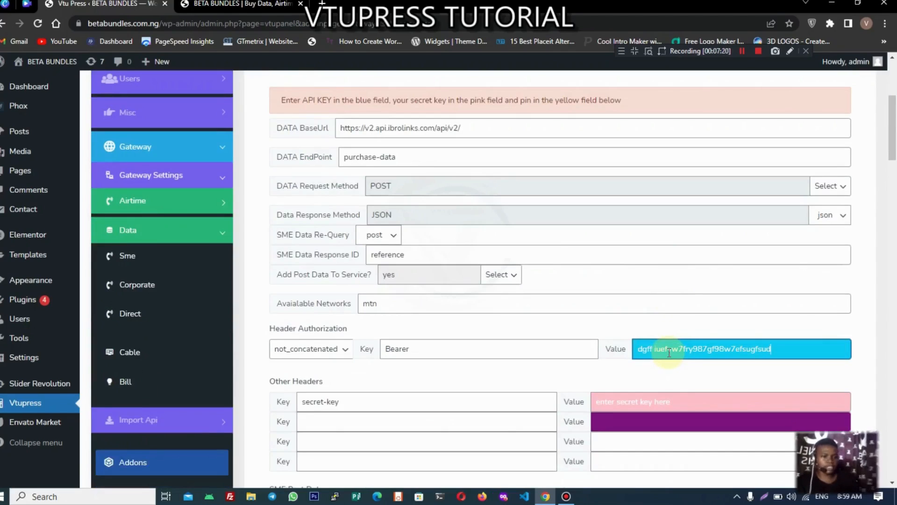
{"action": "scroll", "coordinate": [714, 361], "scroll_direction": "up", "scroll_amount": 1}
{"action": "scroll", "coordinate": [476, 238], "scroll_direction": "up", "scroll_amount": 2}
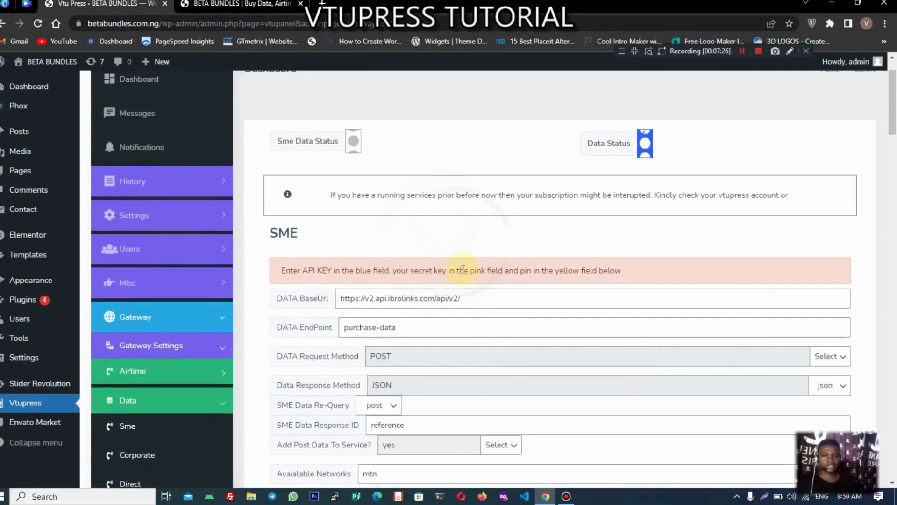
{"action": "scroll", "coordinate": [556, 283], "scroll_direction": "down", "scroll_amount": 6}
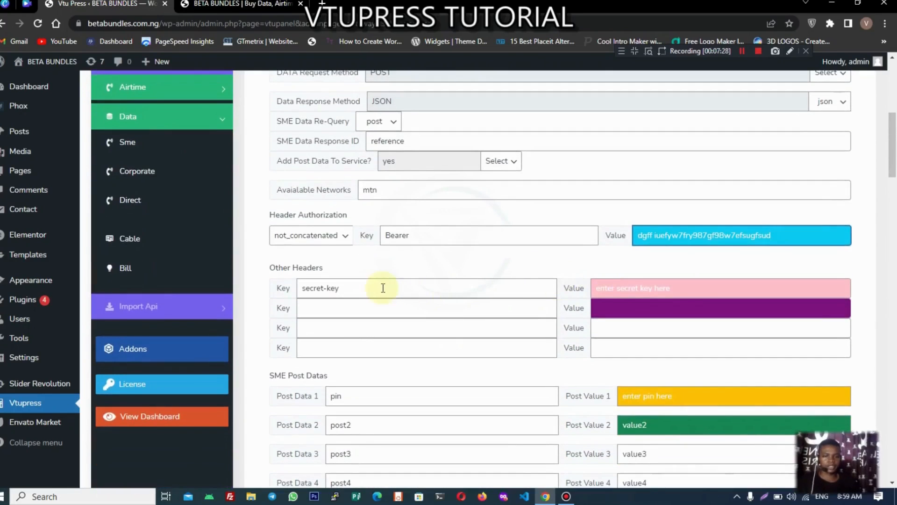
Step: Replace the secret-key header placeholder value with the account's secret key
{"action": "left_click_drag", "start_coordinate": [695, 293], "coordinate": [551, 287]}
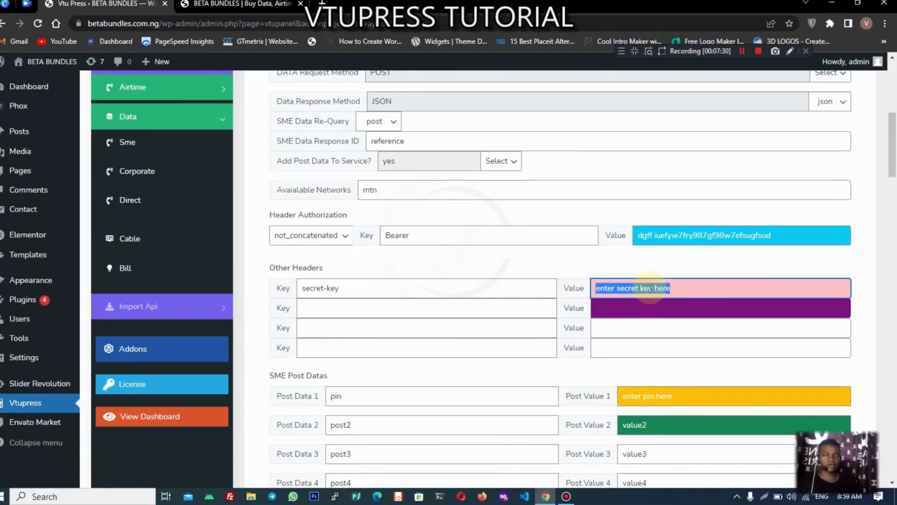
{"action": "key", "text": "BackSpace"}
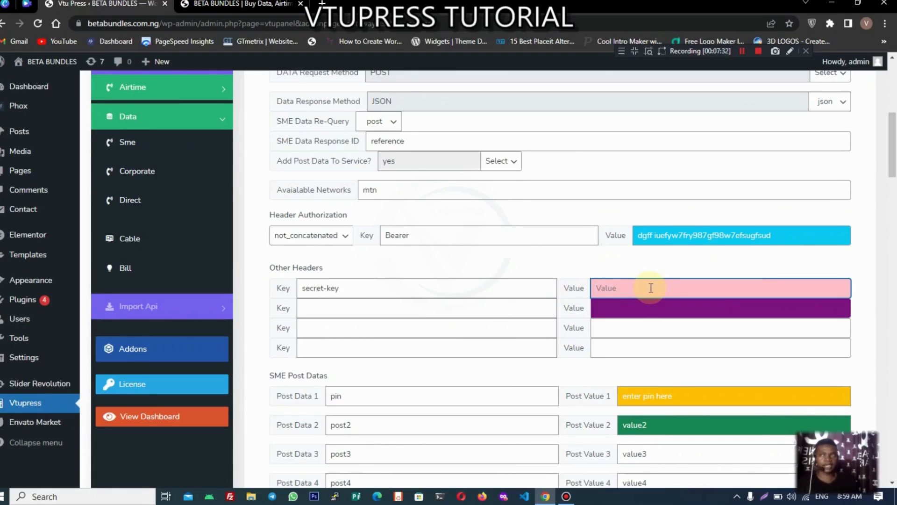
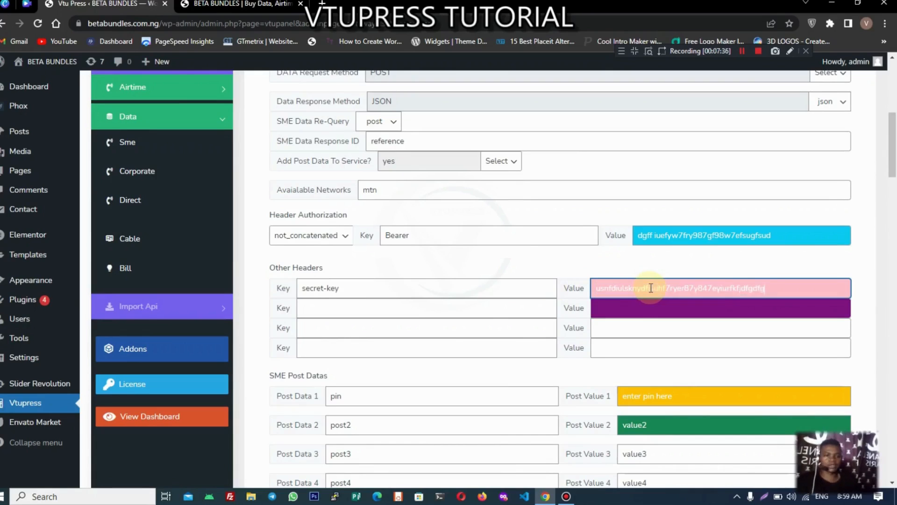
{"action": "scroll", "coordinate": [651, 288], "scroll_direction": "up", "scroll_amount": 6}
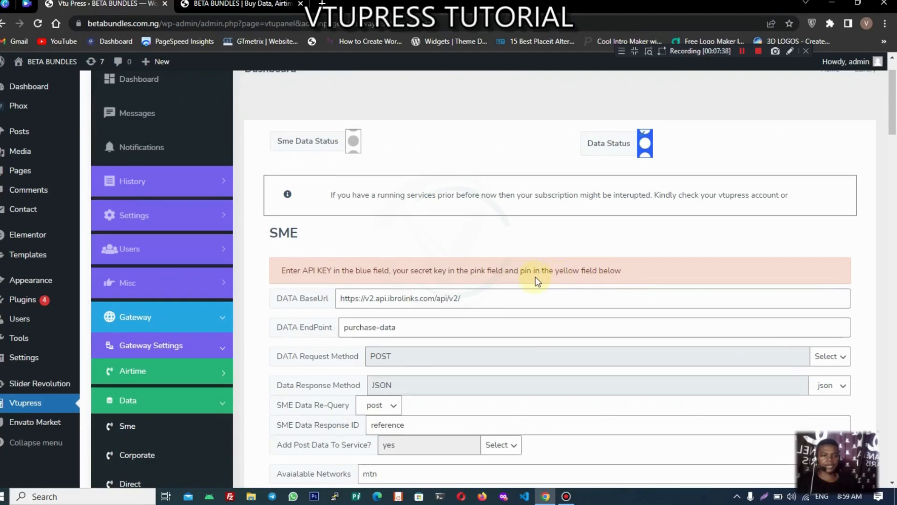
{"action": "scroll", "coordinate": [592, 276], "scroll_direction": "down", "scroll_amount": 7}
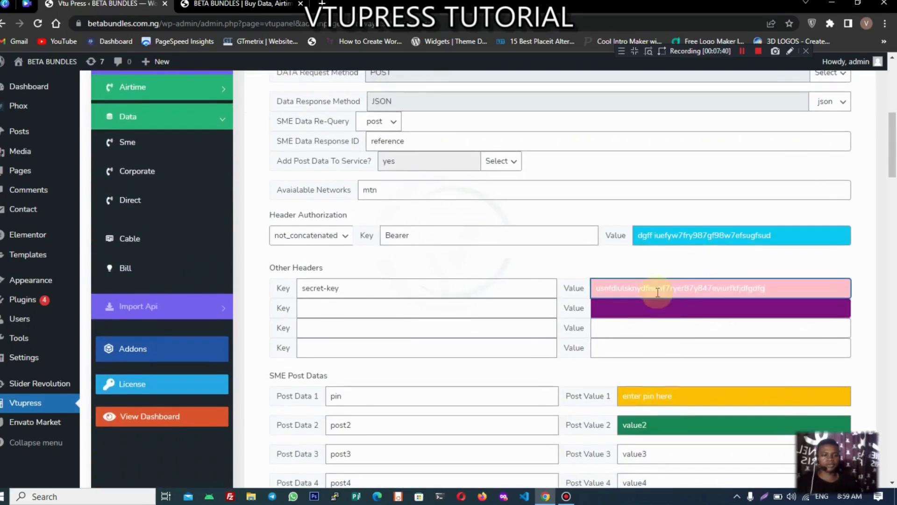
Step: Replace the placeholder in Post Value 1 with the account's PIN
{"action": "left_click", "coordinate": [701, 336]}
{"action": "left_click_drag", "start_coordinate": [701, 336], "coordinate": [592, 338]}
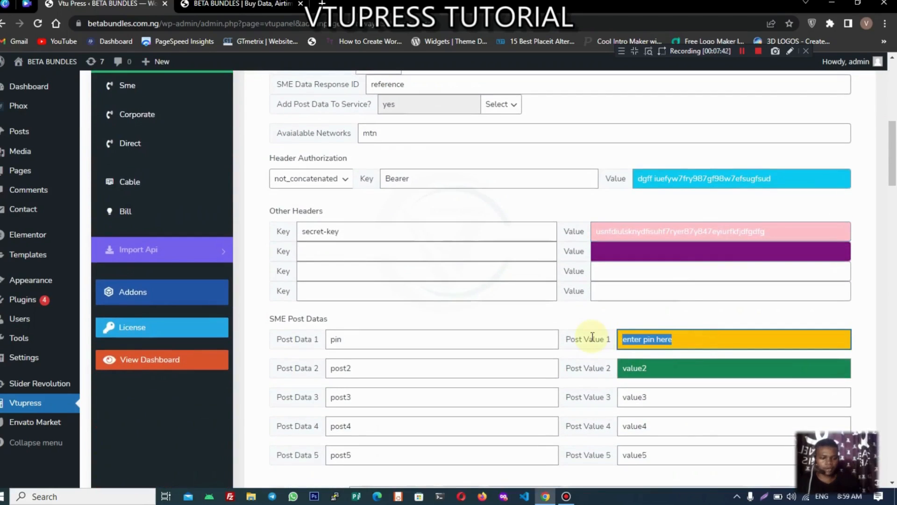
{"action": "key", "text": "BackSpace"}
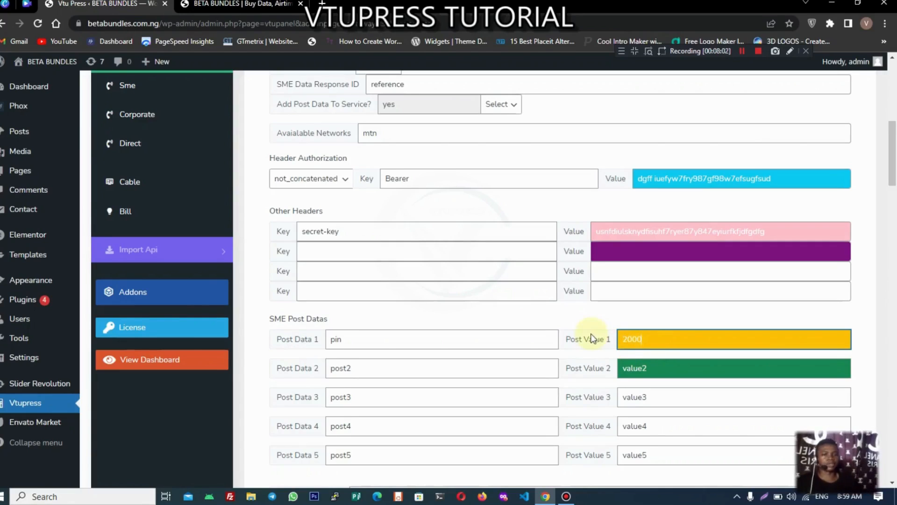
{"action": "scroll", "coordinate": [592, 340], "scroll_direction": "up", "scroll_amount": 1}
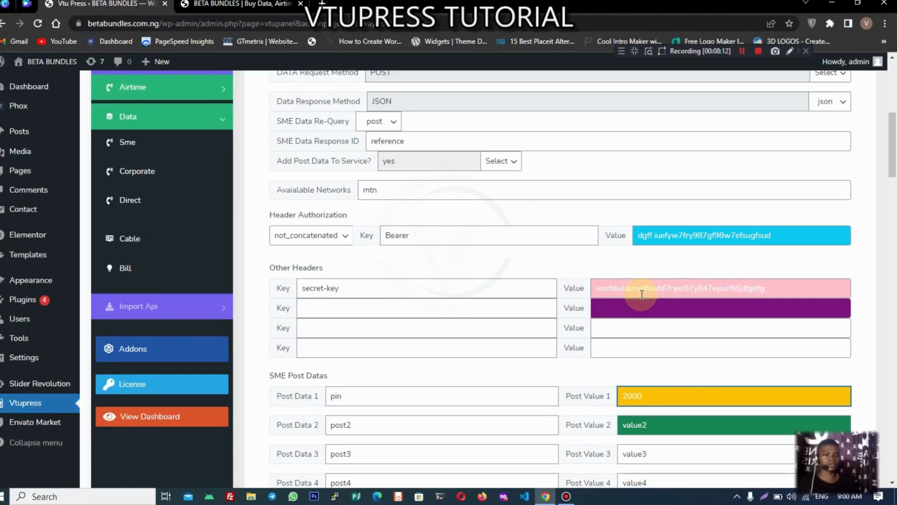
{"action": "scroll", "coordinate": [641, 295], "scroll_direction": "up", "scroll_amount": 5}
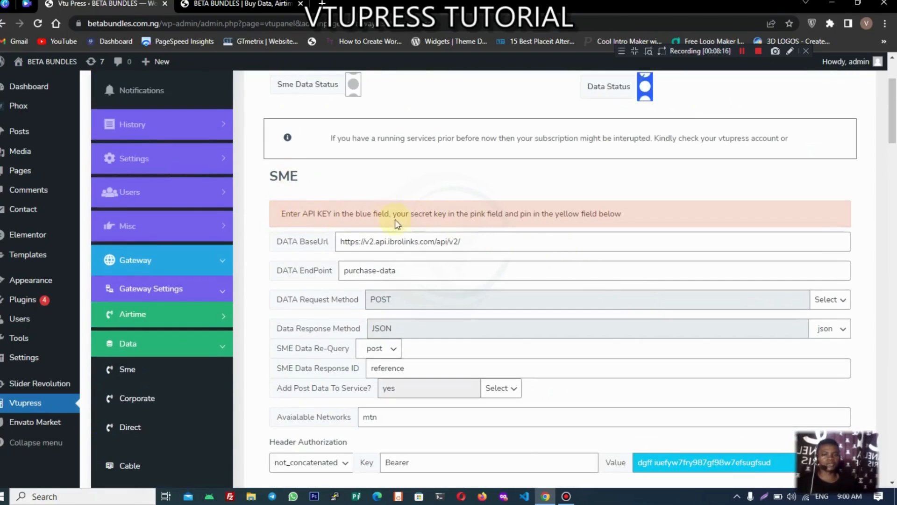
{"action": "scroll", "coordinate": [395, 220], "scroll_direction": "down", "scroll_amount": 4}
Step: Open the Corporate data gateway and review its mbelatopup BaseUrl, data endpoint, Token header and MTN plans
{"action": "left_click", "coordinate": [159, 228]}
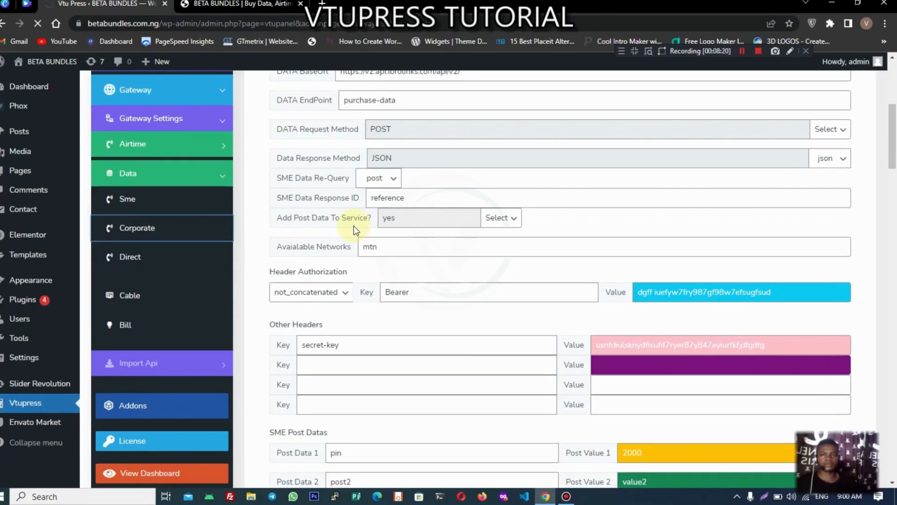
{"action": "left_click", "coordinate": [172, 227]}
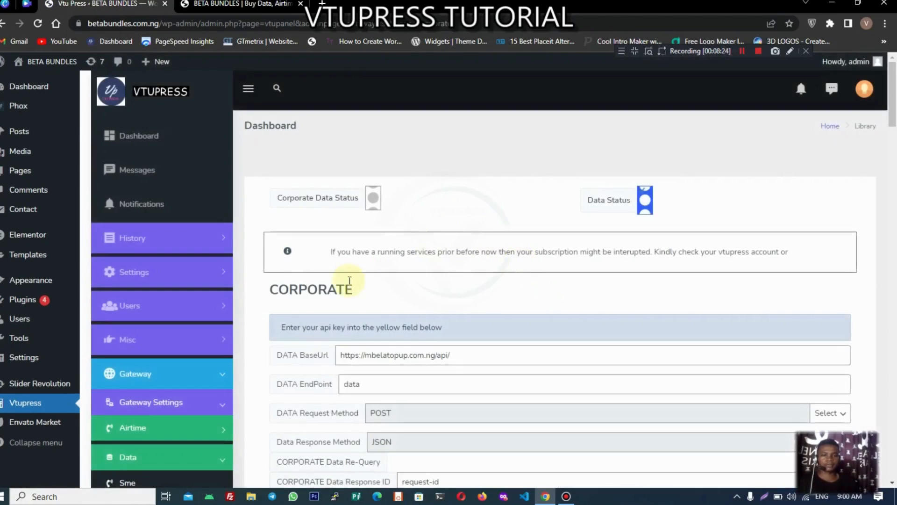
{"action": "scroll", "coordinate": [329, 277], "scroll_direction": "down", "scroll_amount": 1}
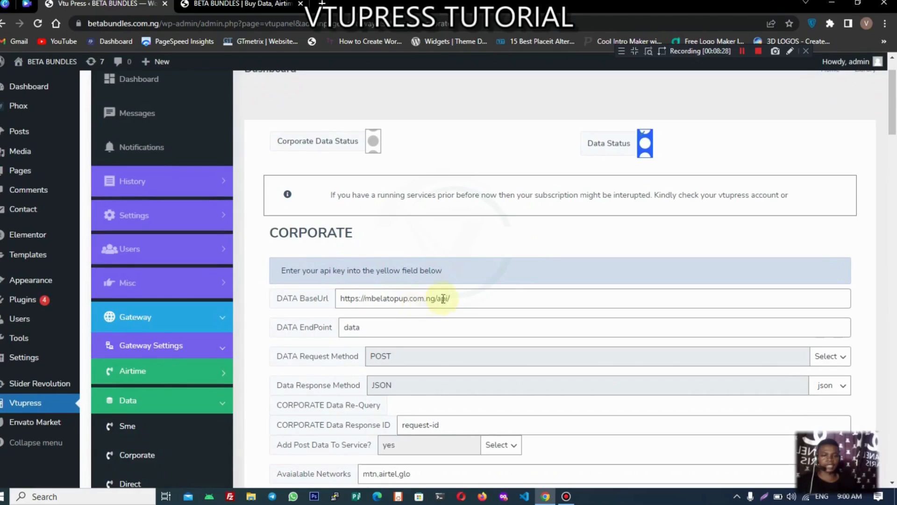
{"action": "scroll", "coordinate": [525, 268], "scroll_direction": "down", "scroll_amount": 3}
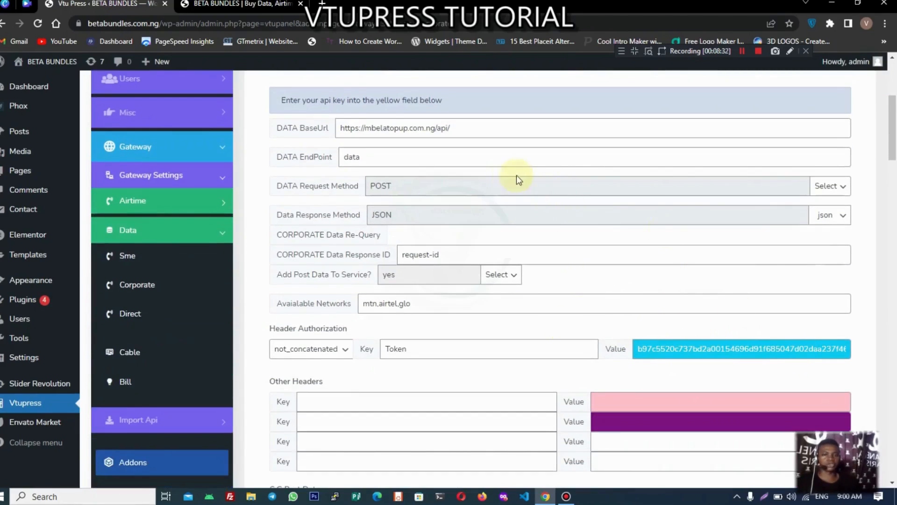
{"action": "scroll", "coordinate": [773, 323], "scroll_direction": "down", "scroll_amount": 12}
{"action": "scroll", "coordinate": [667, 308], "scroll_direction": "up", "scroll_amount": 12}
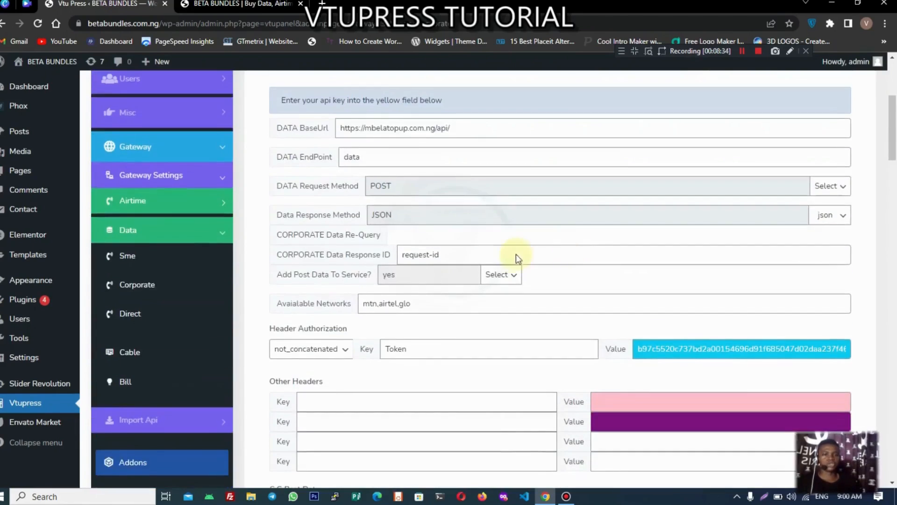
{"action": "scroll", "coordinate": [516, 255], "scroll_direction": "down", "scroll_amount": 4}
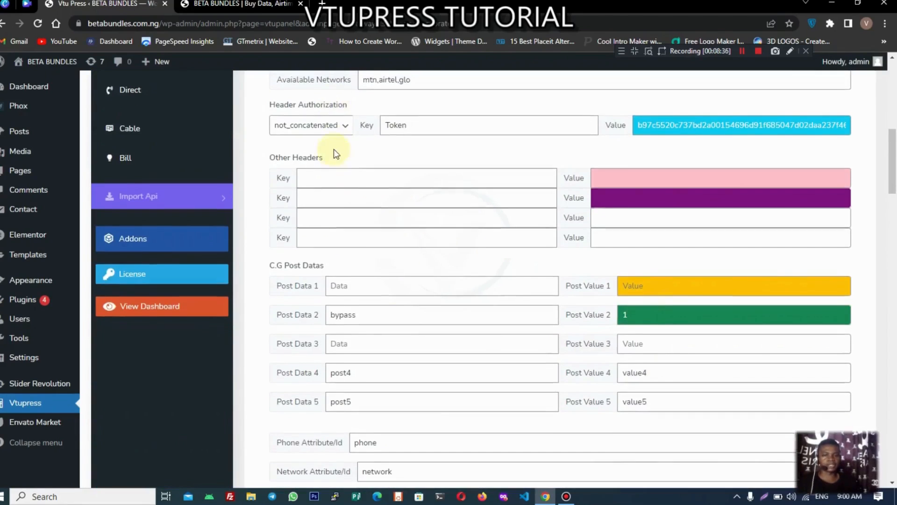
{"action": "scroll", "coordinate": [356, 155], "scroll_direction": "up", "scroll_amount": 3}
{"action": "scroll", "coordinate": [491, 267], "scroll_direction": "down", "scroll_amount": 2}
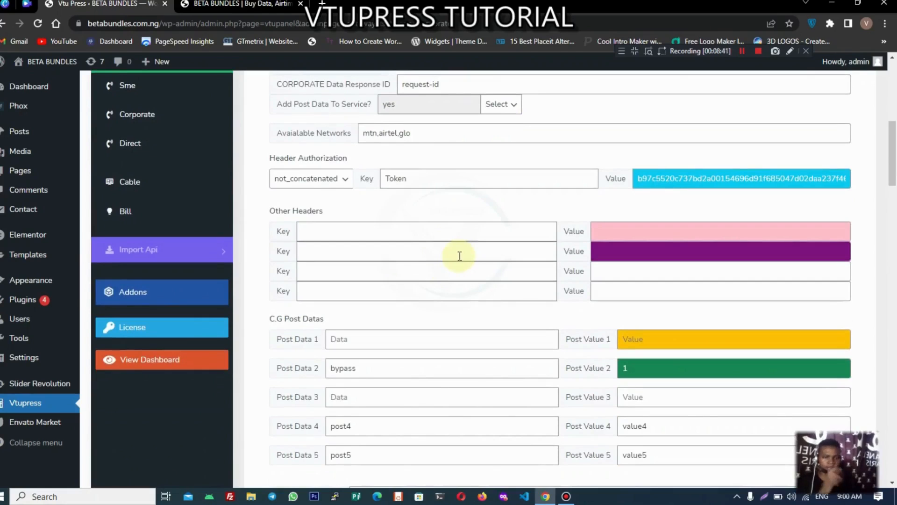
{"action": "scroll", "coordinate": [463, 256], "scroll_direction": "down", "scroll_amount": 15}
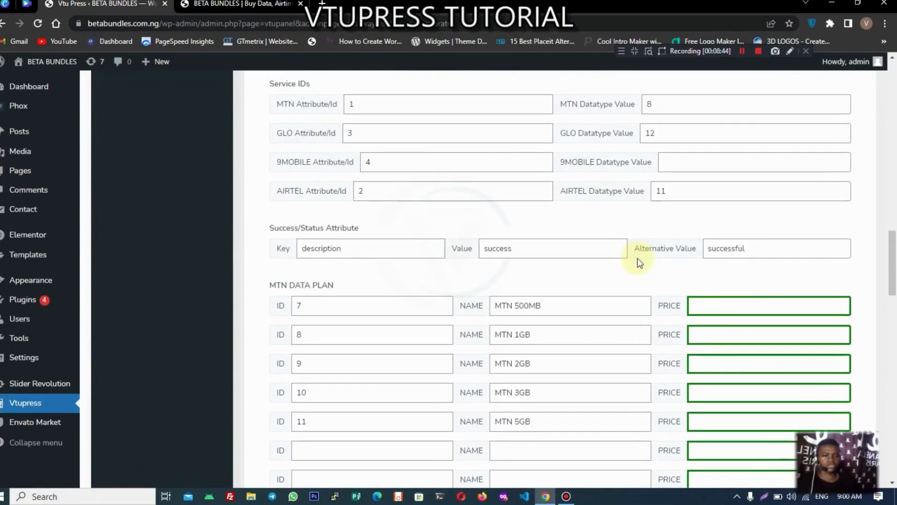
{"action": "scroll", "coordinate": [654, 322], "scroll_direction": "up", "scroll_amount": 15}
{"action": "scroll", "coordinate": [661, 281], "scroll_direction": "down", "scroll_amount": 1}
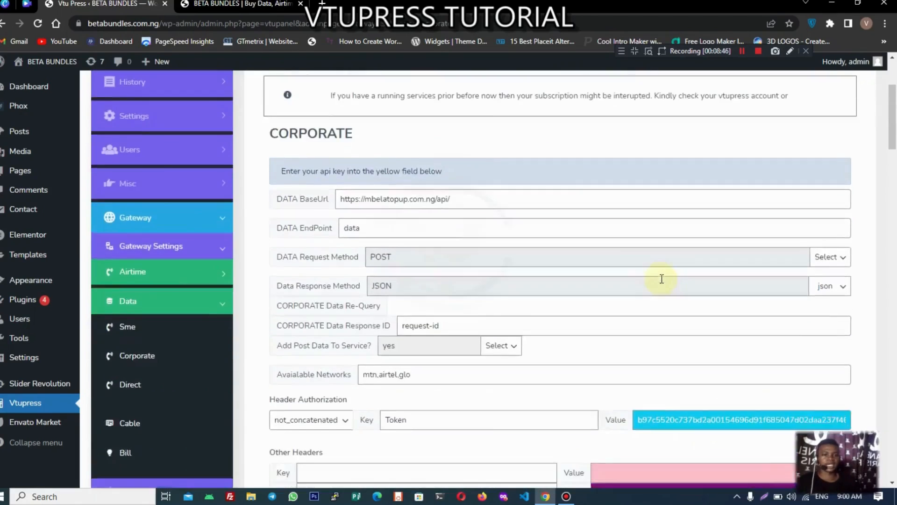
{"action": "scroll", "coordinate": [661, 281], "scroll_direction": "up", "scroll_amount": 3}
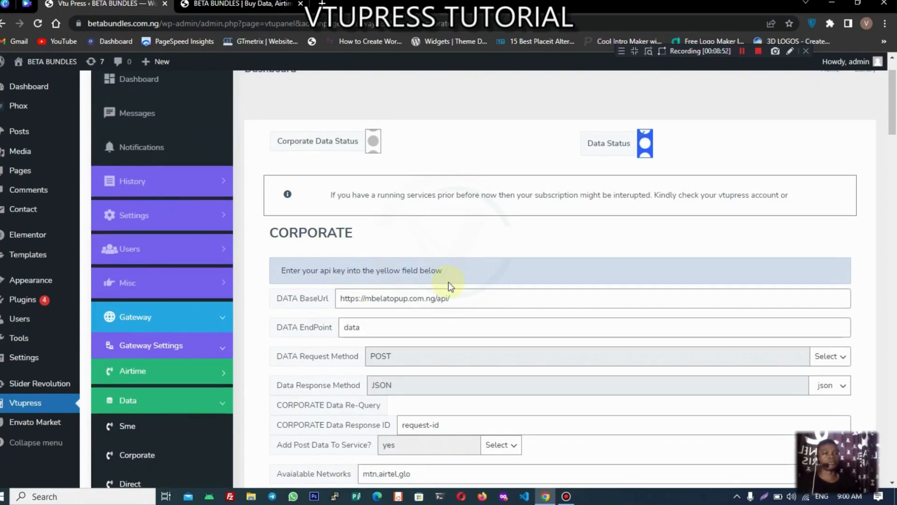
{"action": "scroll", "coordinate": [449, 285], "scroll_direction": "down", "scroll_amount": 1}
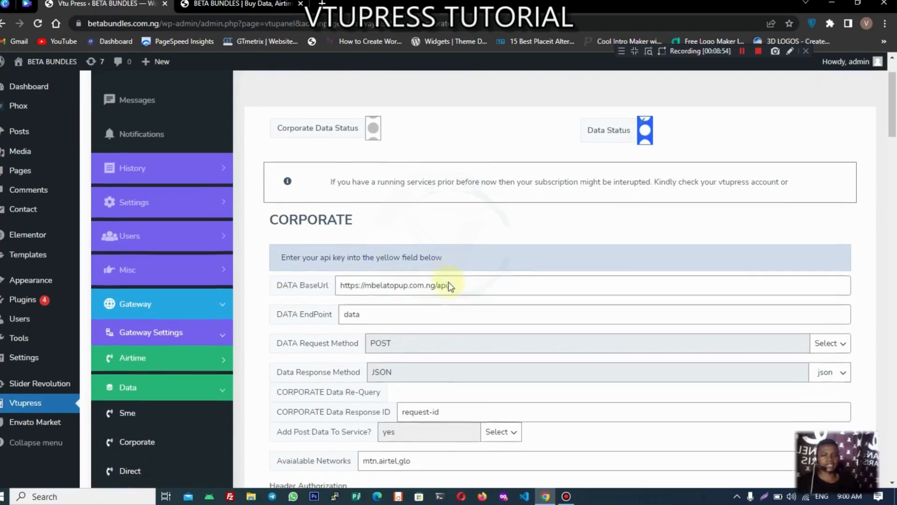
Step: On the Import Api > Data page, choose Demo Sme under SME DATA and import it
{"action": "left_click", "coordinate": [177, 300]}
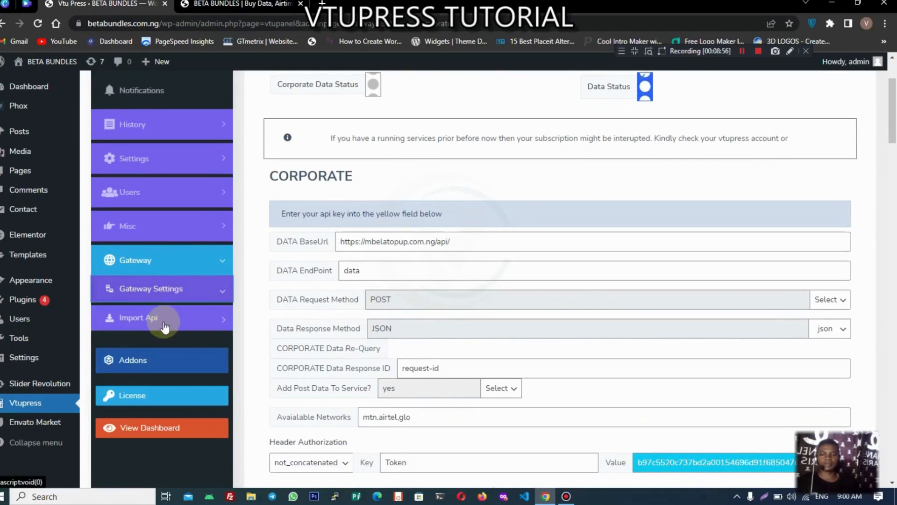
{"action": "left_click", "coordinate": [157, 317]}
{"action": "left_click", "coordinate": [135, 385]}
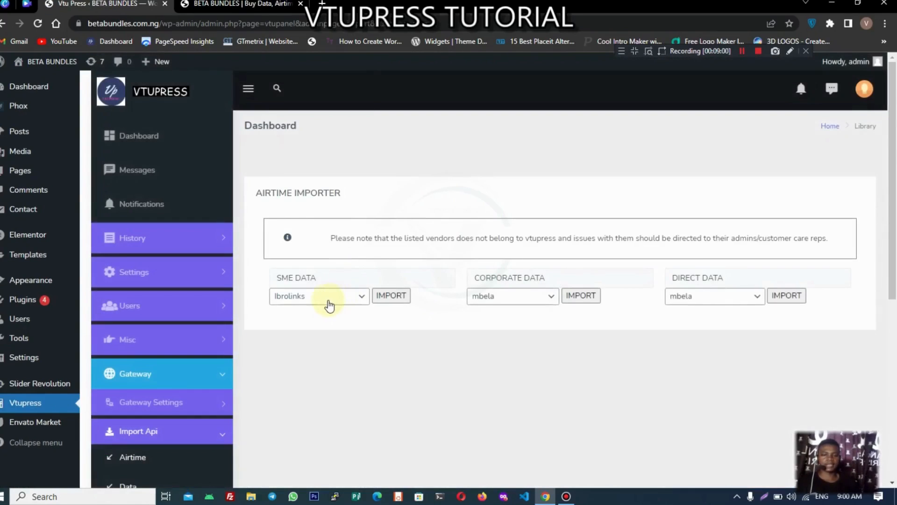
{"action": "left_click", "coordinate": [330, 296]}
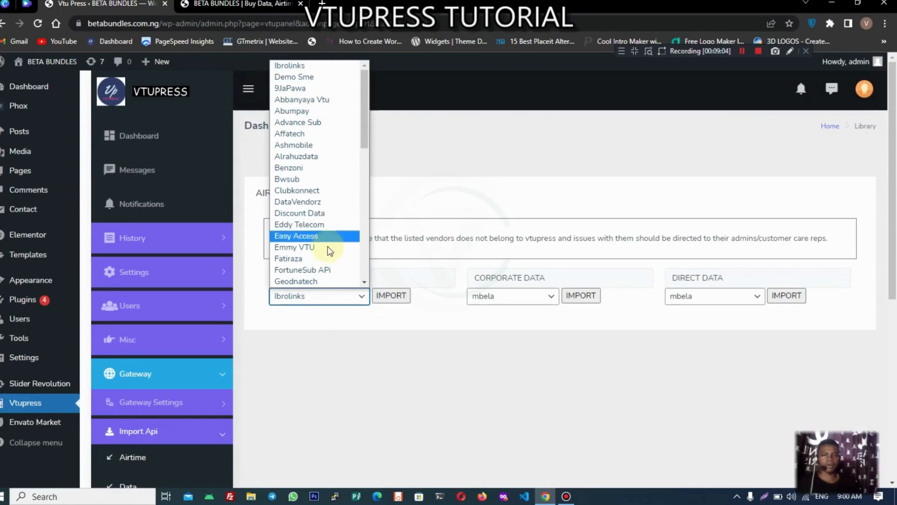
{"action": "scroll", "coordinate": [326, 271], "scroll_direction": "down", "scroll_amount": 3}
{"action": "scroll", "coordinate": [326, 269], "scroll_direction": "up", "scroll_amount": 3}
{"action": "left_click", "coordinate": [485, 235]}
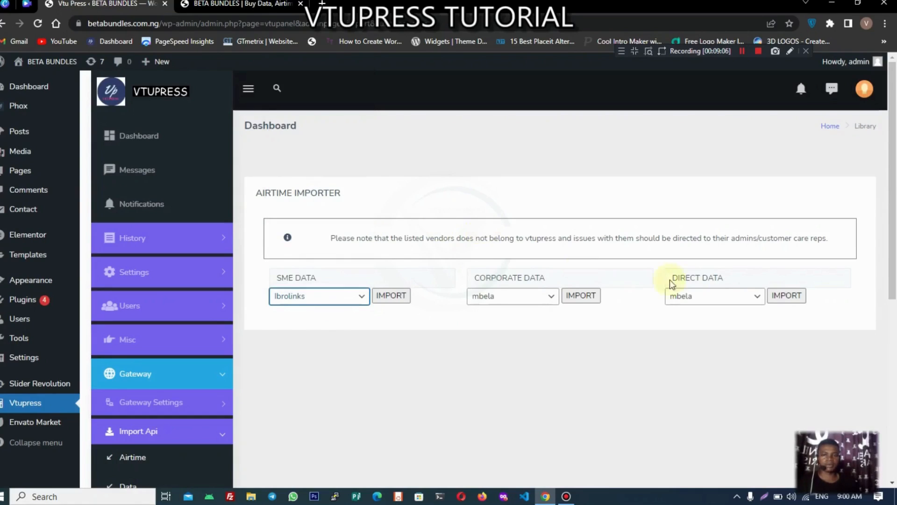
{"action": "left_click", "coordinate": [320, 299]}
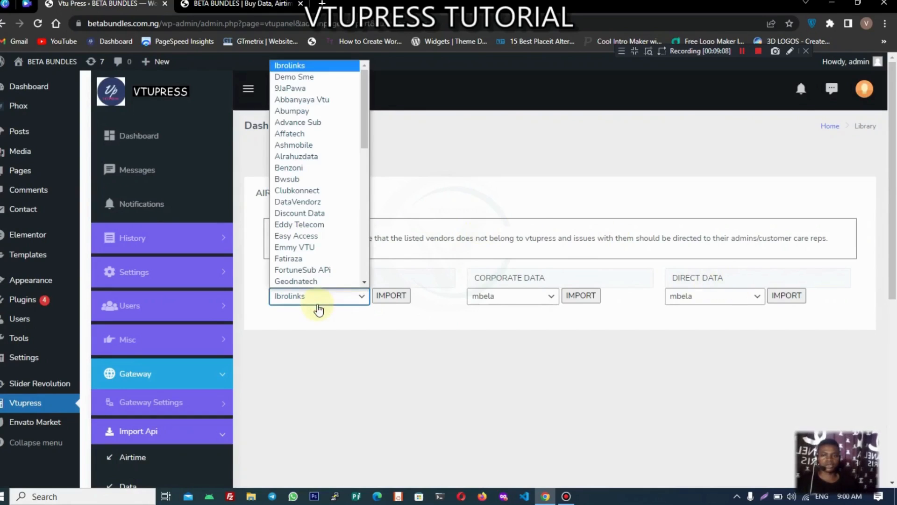
{"action": "left_click", "coordinate": [314, 79]}
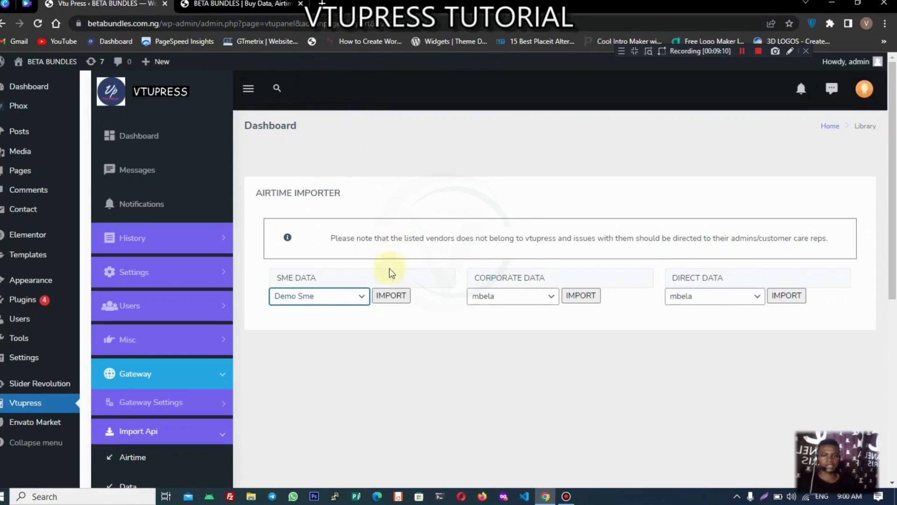
{"action": "left_click", "coordinate": [391, 295]}
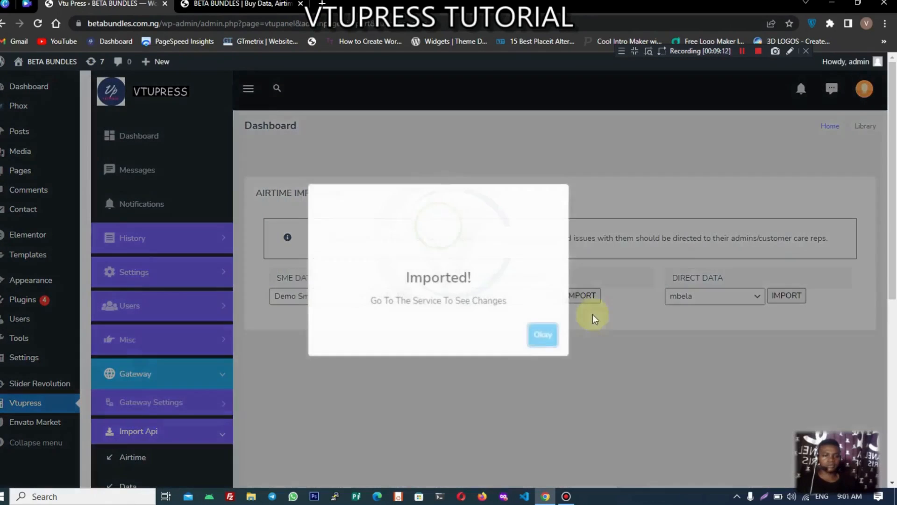
{"action": "left_click", "coordinate": [545, 334]}
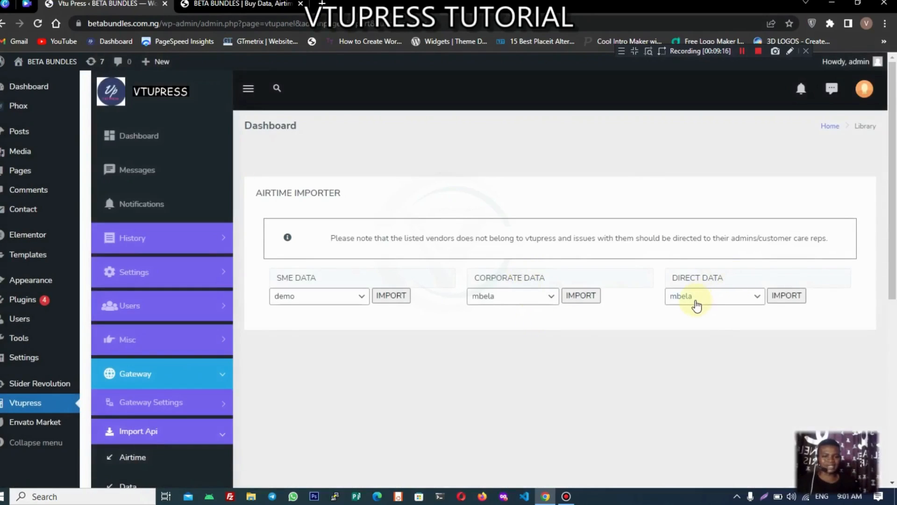
{"action": "scroll", "coordinate": [556, 320], "scroll_direction": "down", "scroll_amount": 1}
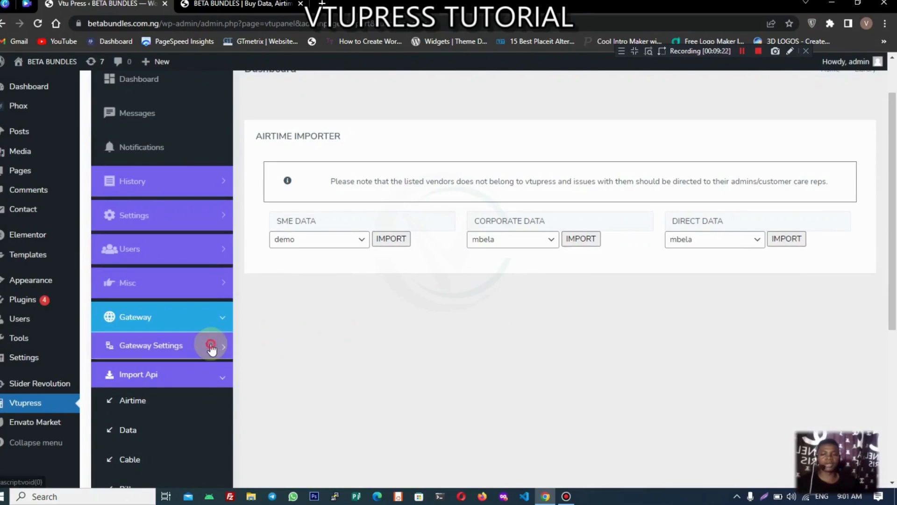
Step: Open the SME data gateway settings and copy 'vtupress' from the demo notice
{"action": "left_click", "coordinate": [209, 344]}
{"action": "left_click", "coordinate": [171, 405]}
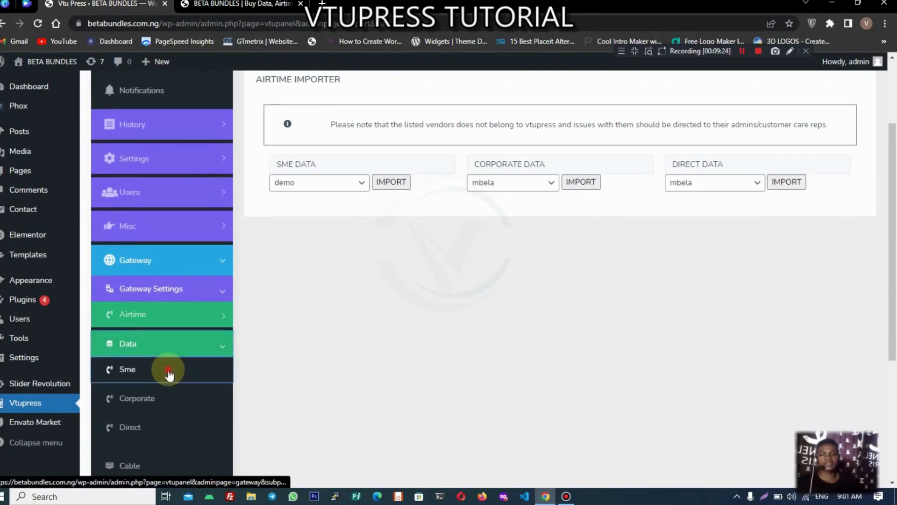
{"action": "left_click", "coordinate": [170, 374]}
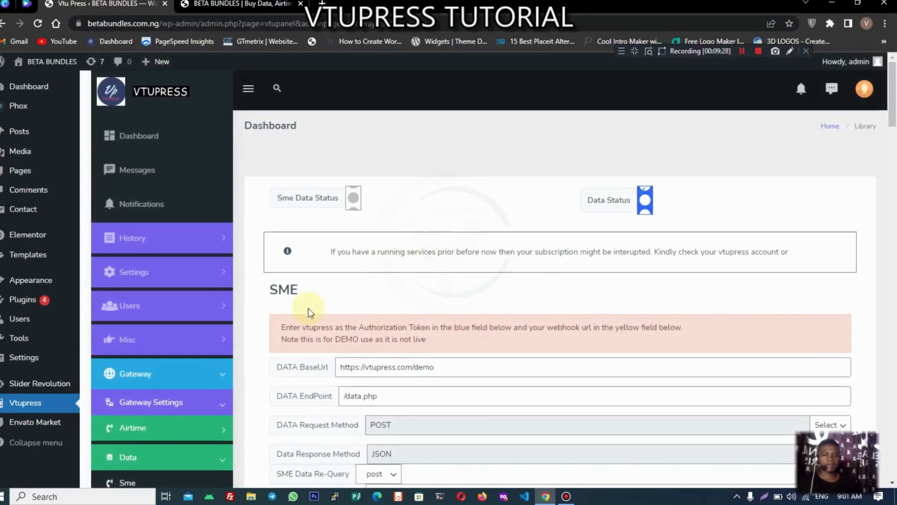
{"action": "left_click_drag", "start_coordinate": [302, 328], "coordinate": [330, 329]}
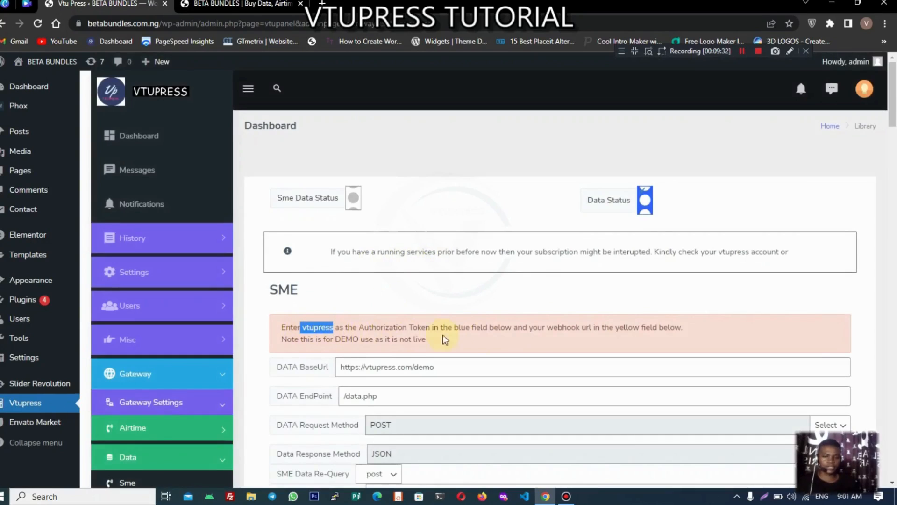
{"action": "scroll", "coordinate": [545, 338], "scroll_direction": "down", "scroll_amount": 9}
{"action": "scroll", "coordinate": [607, 306], "scroll_direction": "up", "scroll_amount": 3}
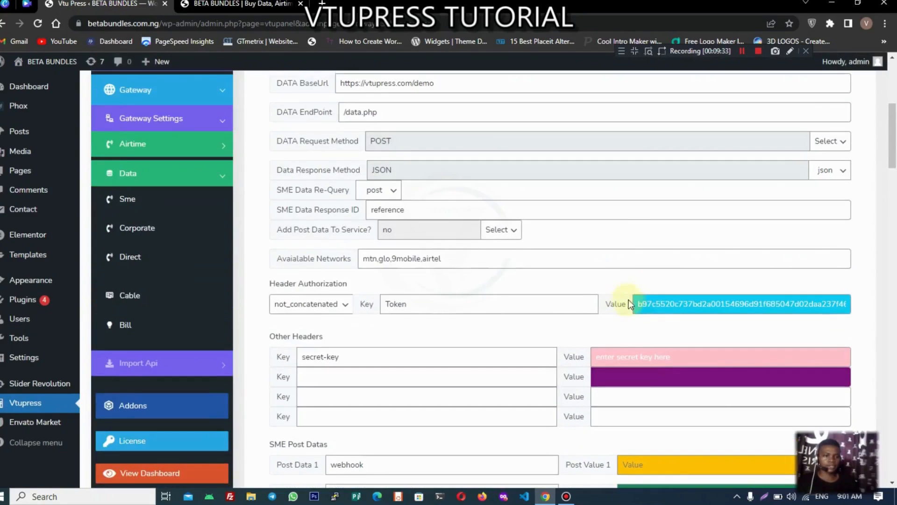
{"action": "left_click", "coordinate": [654, 305]}
{"action": "key", "text": "ctrl+a"}
{"action": "key", "text": "ctrl+v"}
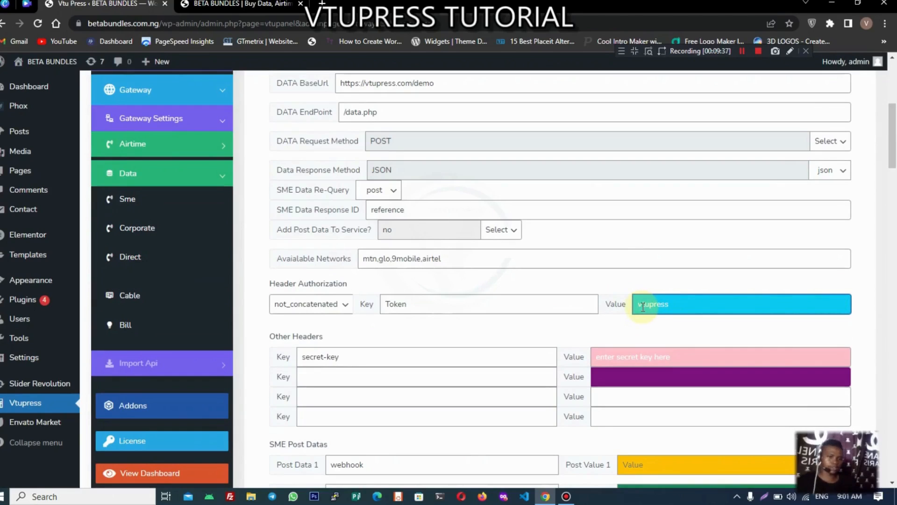
{"action": "scroll", "coordinate": [473, 300], "scroll_direction": "up", "scroll_amount": 6}
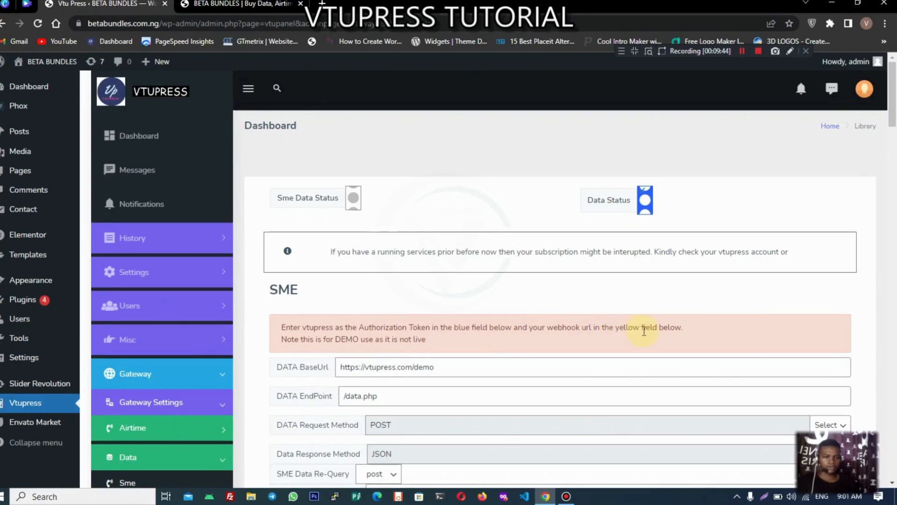
{"action": "scroll", "coordinate": [591, 351], "scroll_direction": "down", "scroll_amount": 15}
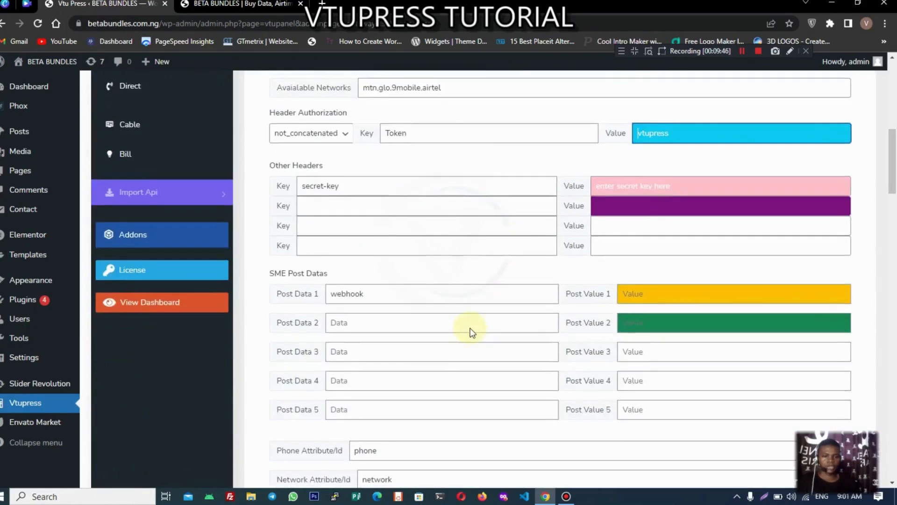
{"action": "scroll", "coordinate": [472, 332], "scroll_direction": "down", "scroll_amount": 10}
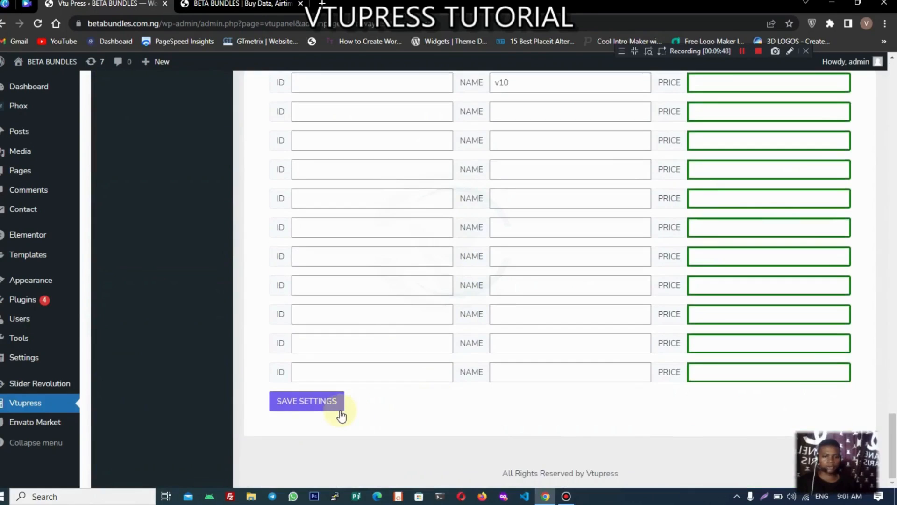
{"action": "left_click", "coordinate": [338, 408]}
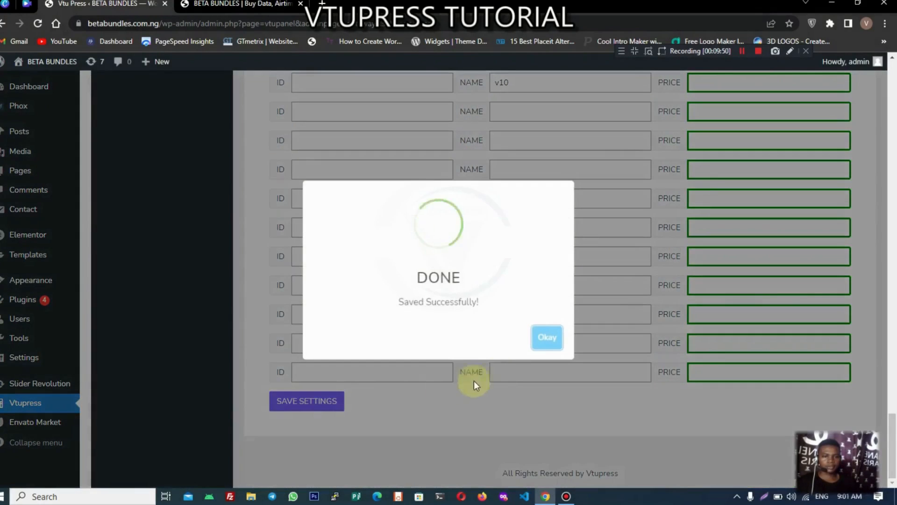
{"action": "left_click", "coordinate": [554, 338]}
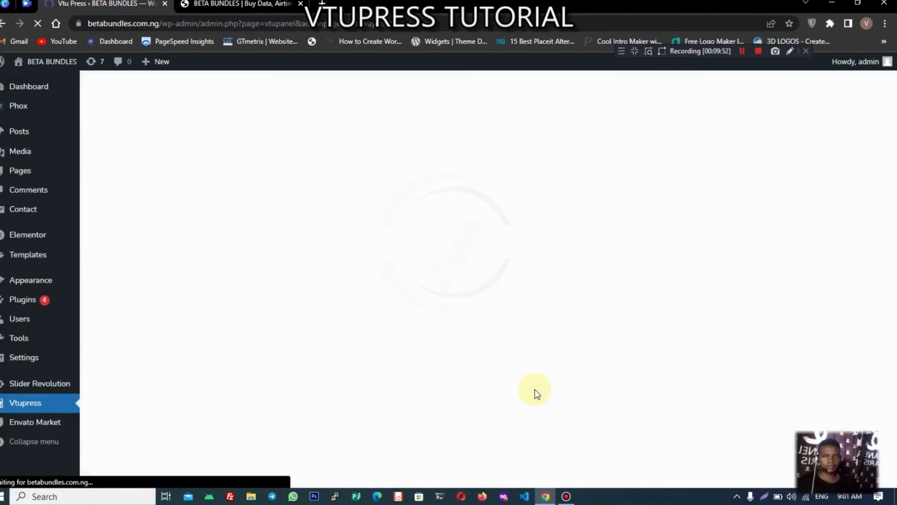
{"action": "scroll", "coordinate": [524, 366], "scroll_direction": "up", "scroll_amount": 10}
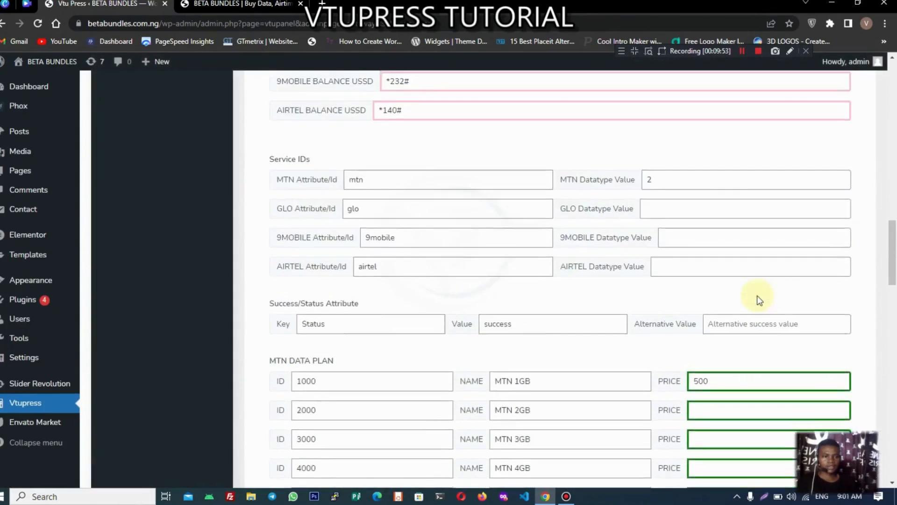
{"action": "scroll", "coordinate": [571, 270], "scroll_direction": "up", "scroll_amount": 5}
{"action": "scroll", "coordinate": [570, 270], "scroll_direction": "down", "scroll_amount": 3}
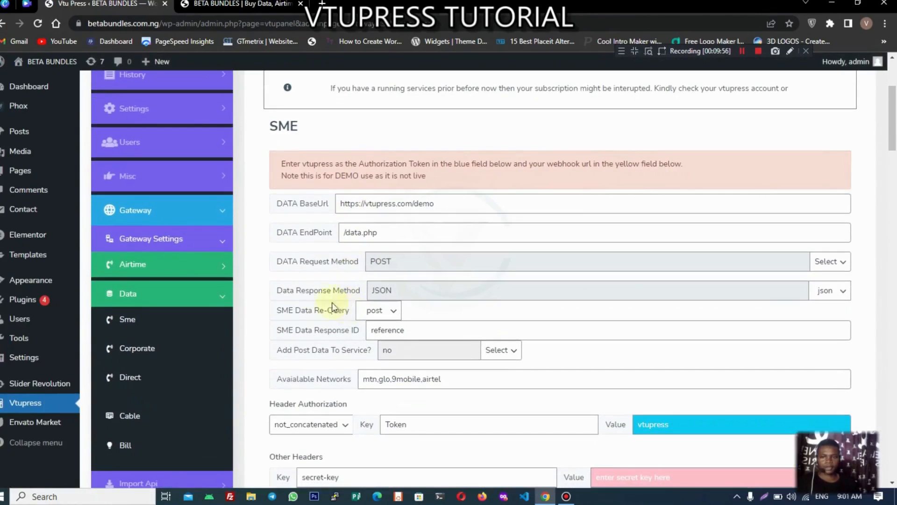
Step: Open History > Transactions Webhook and copy the site's webhook.php URL
{"action": "left_click", "coordinate": [167, 83]}
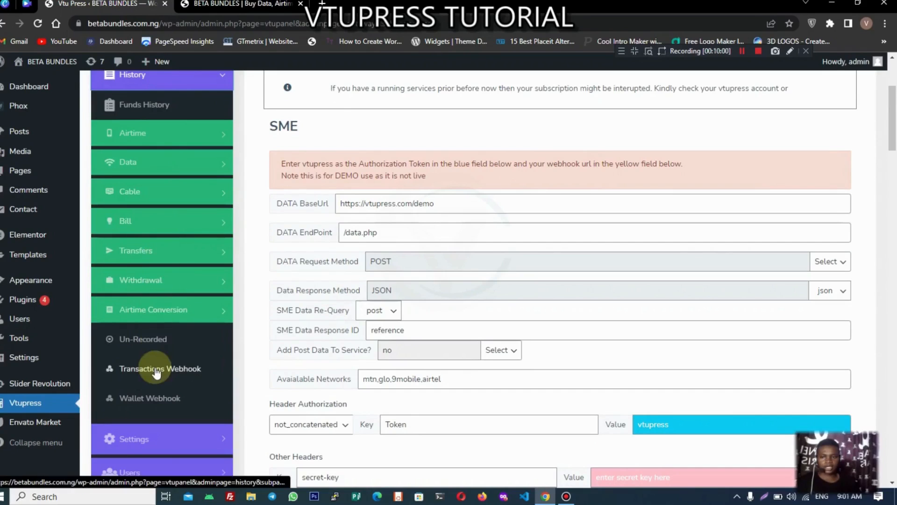
{"action": "scroll", "coordinate": [156, 369], "scroll_direction": "up", "scroll_amount": 4}
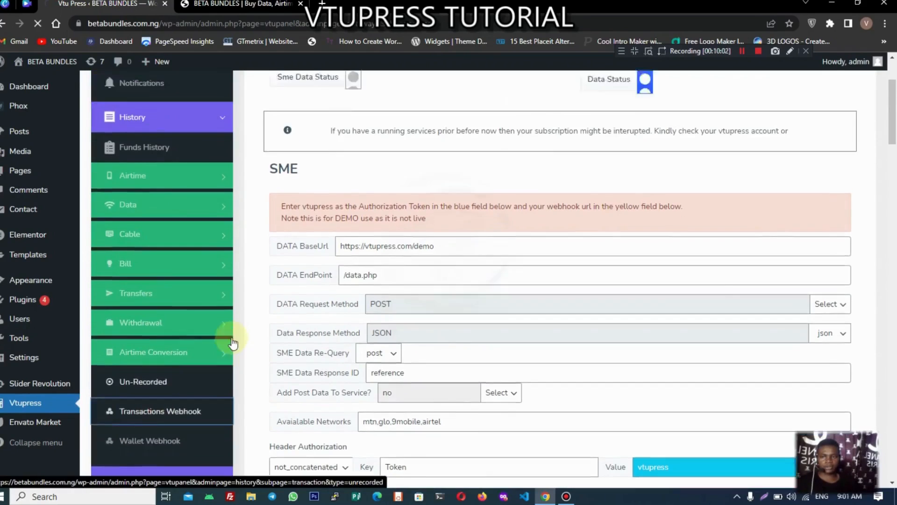
{"action": "left_click", "coordinate": [143, 178]}
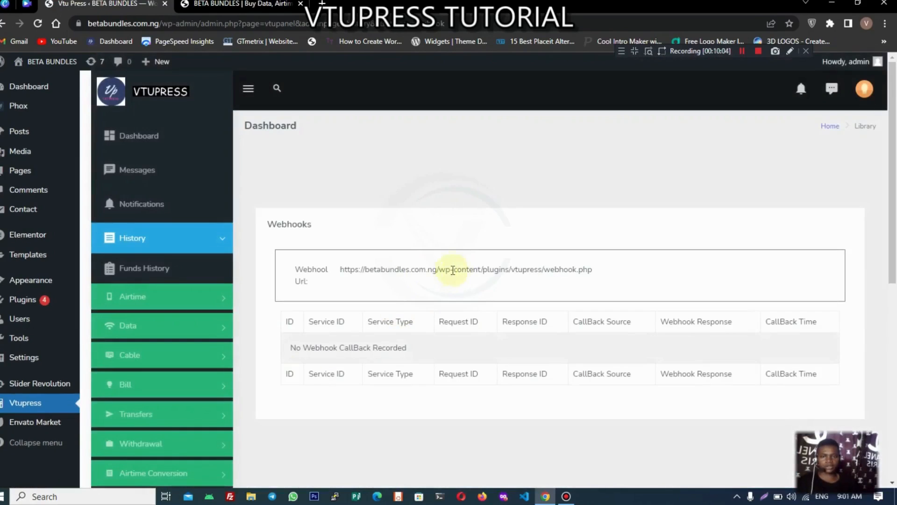
{"action": "left_click_drag", "start_coordinate": [340, 269], "coordinate": [648, 295]}
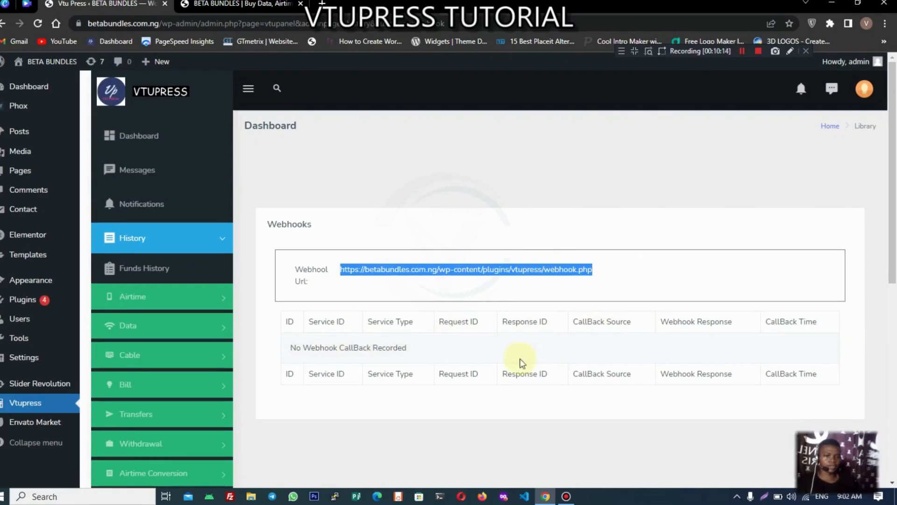
{"action": "scroll", "coordinate": [461, 348], "scroll_direction": "down", "scroll_amount": 6}
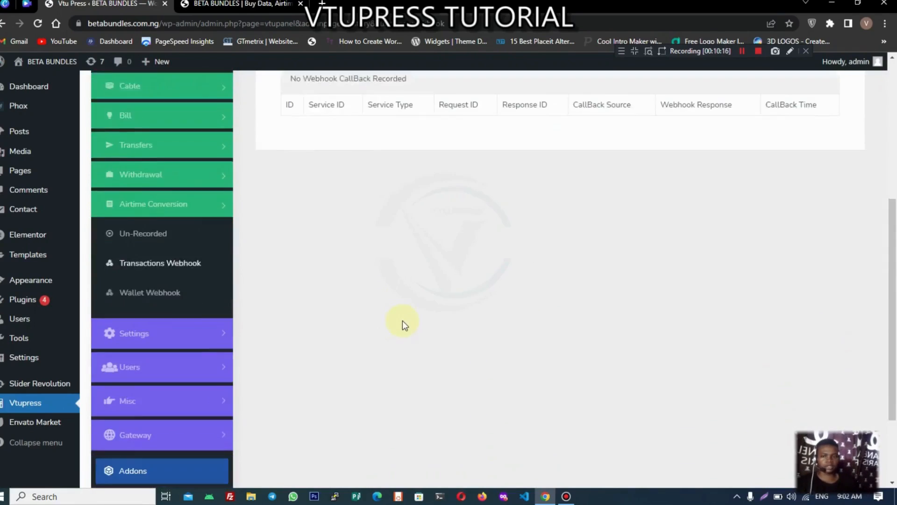
{"action": "scroll", "coordinate": [426, 314], "scroll_direction": "down", "scroll_amount": 2}
{"action": "scroll", "coordinate": [160, 310], "scroll_direction": "down", "scroll_amount": 5}
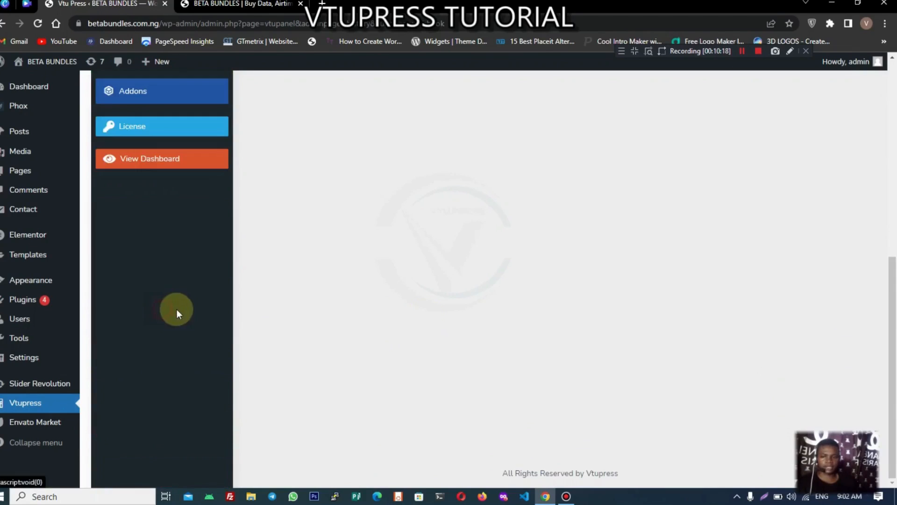
{"action": "scroll", "coordinate": [187, 227], "scroll_direction": "up", "scroll_amount": 4}
Step: Paste the copied webhook URL into the SME gateway's Post Value 1 field
{"action": "left_click", "coordinate": [153, 188]}
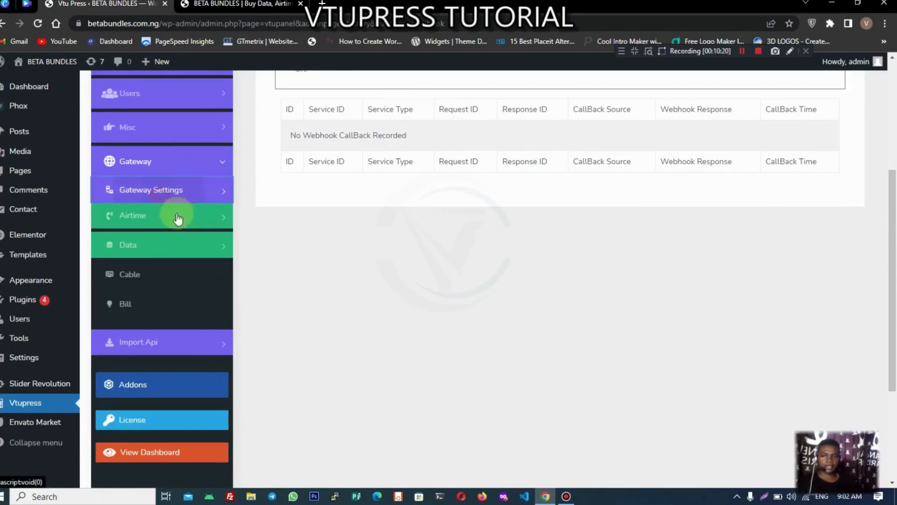
{"action": "left_click", "coordinate": [156, 251]}
{"action": "left_click", "coordinate": [148, 275]}
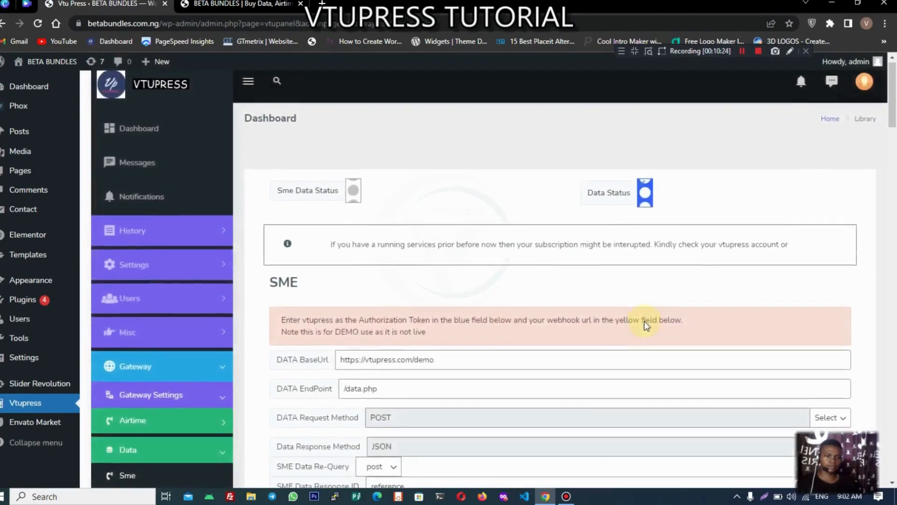
{"action": "scroll", "coordinate": [646, 323], "scroll_direction": "down", "scroll_amount": 5}
{"action": "scroll", "coordinate": [646, 369], "scroll_direction": "down", "scroll_amount": 7}
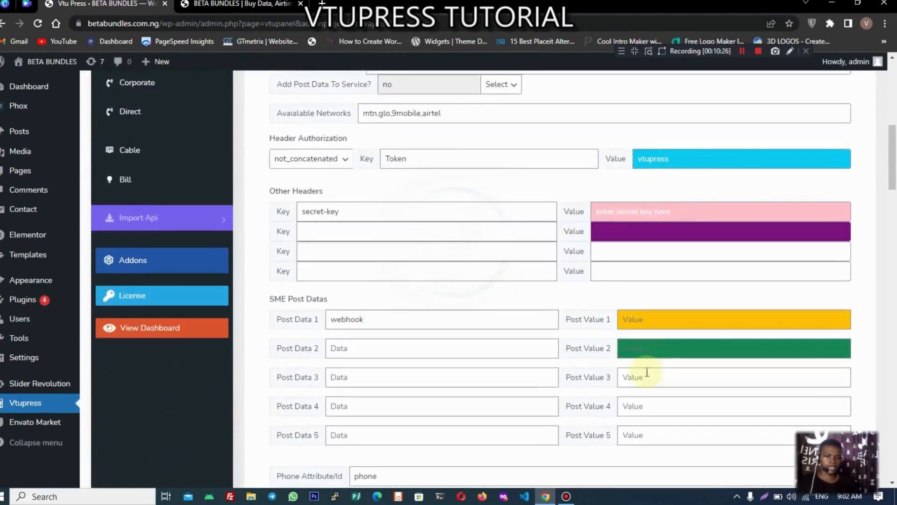
{"action": "scroll", "coordinate": [647, 370], "scroll_direction": "up", "scroll_amount": 12}
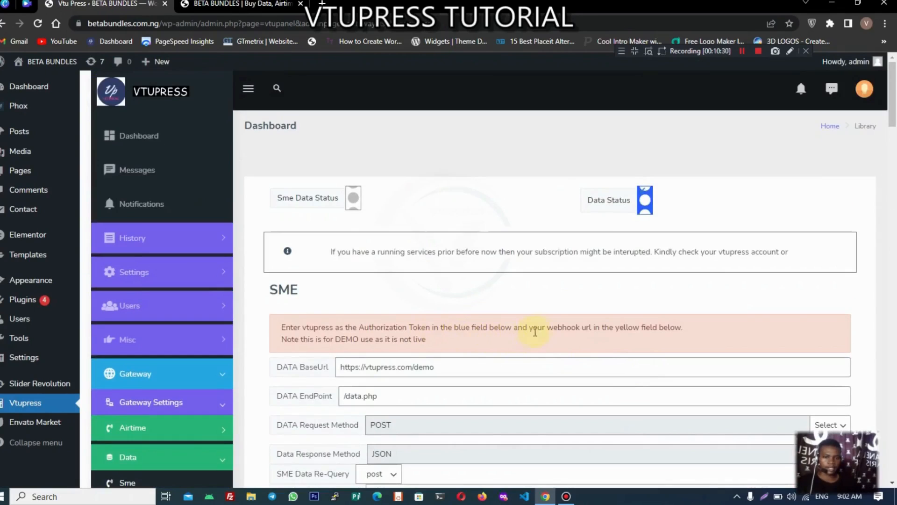
{"action": "scroll", "coordinate": [628, 326], "scroll_direction": "down", "scroll_amount": 10}
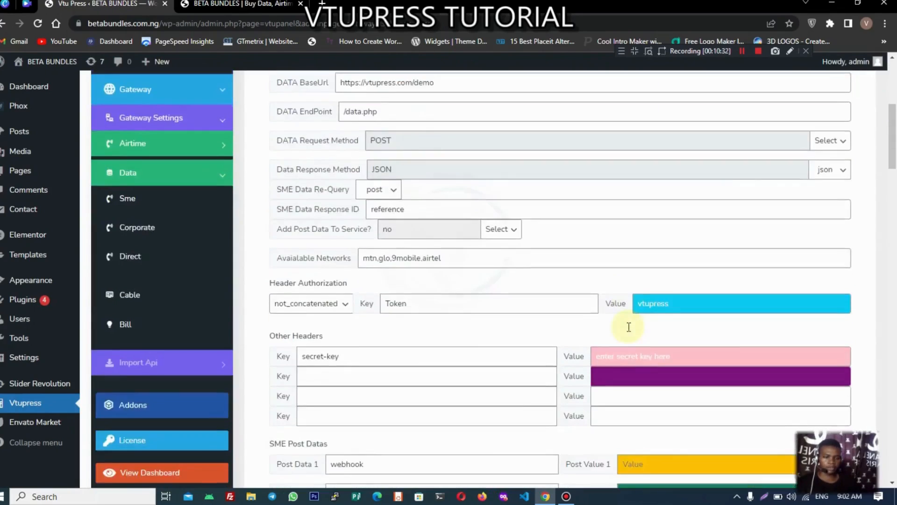
{"action": "left_click", "coordinate": [651, 294]}
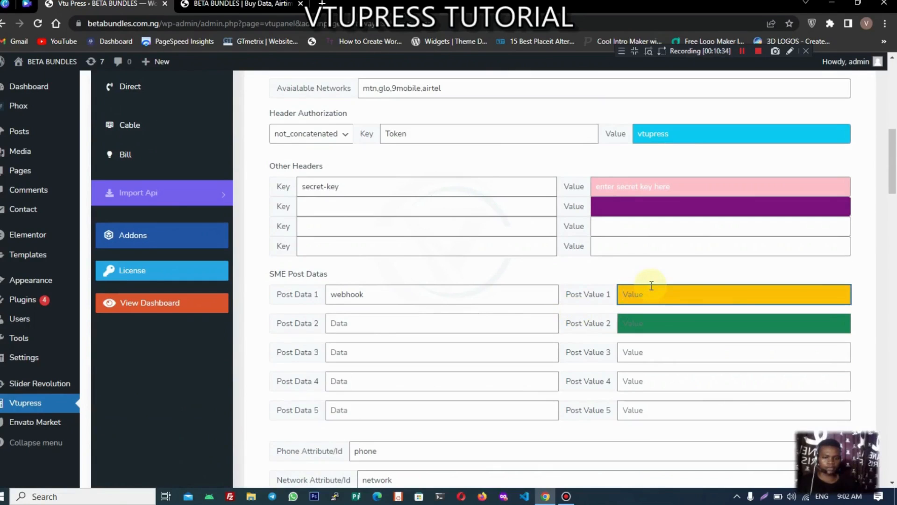
{"action": "key", "text": "ctrl+v"}
{"action": "scroll", "coordinate": [584, 318], "scroll_direction": "down", "scroll_amount": 20}
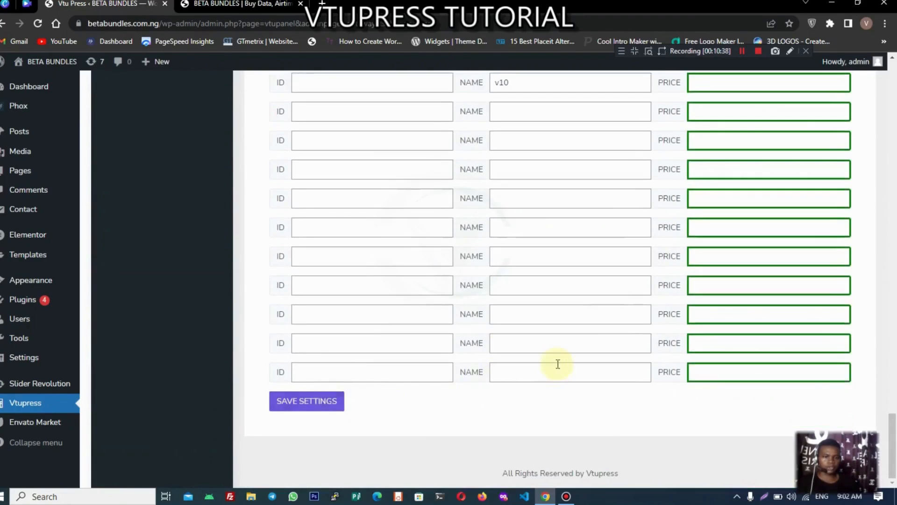
Step: Set the MTN 1GB price to 1000 and MTN 2GB to 2000, then save
{"action": "scroll", "coordinate": [556, 362], "scroll_direction": "up", "scroll_amount": 15}
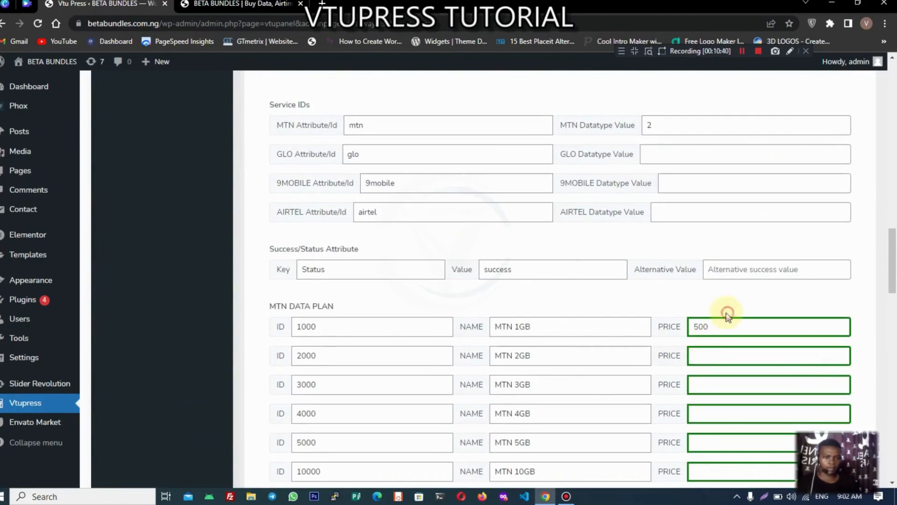
{"action": "left_click_drag", "start_coordinate": [718, 326], "coordinate": [661, 326]}
{"action": "type", "text": "10"}
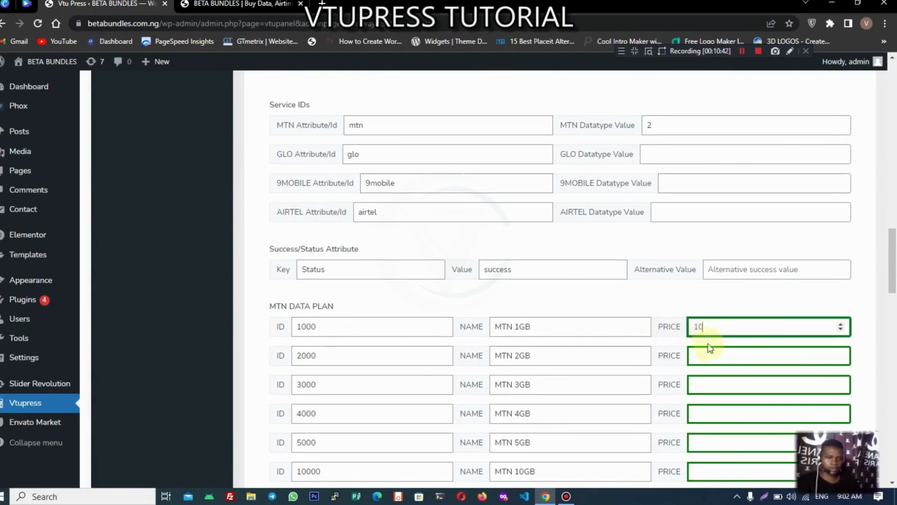
{"action": "type", "text": "00"}
{"action": "left_click", "coordinate": [716, 355]}
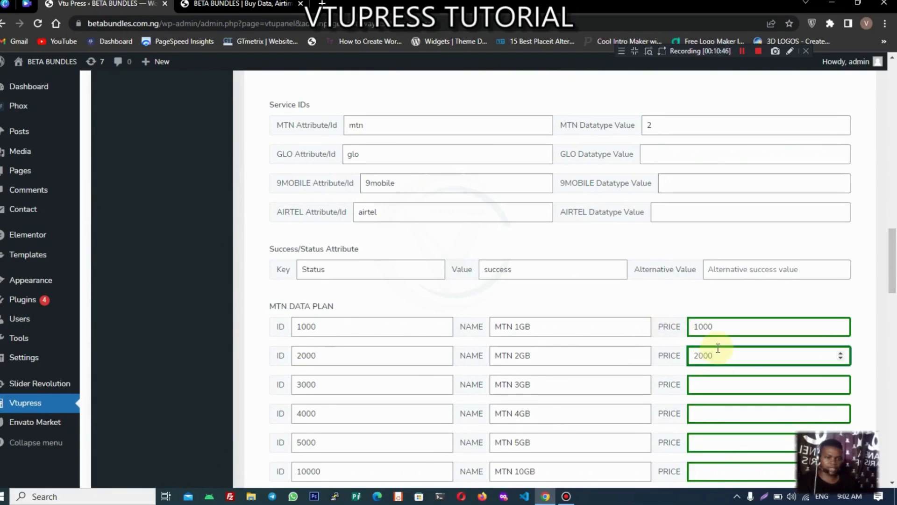
{"action": "type", "text": "2000"}
{"action": "scroll", "coordinate": [717, 349], "scroll_direction": "down", "scroll_amount": 15}
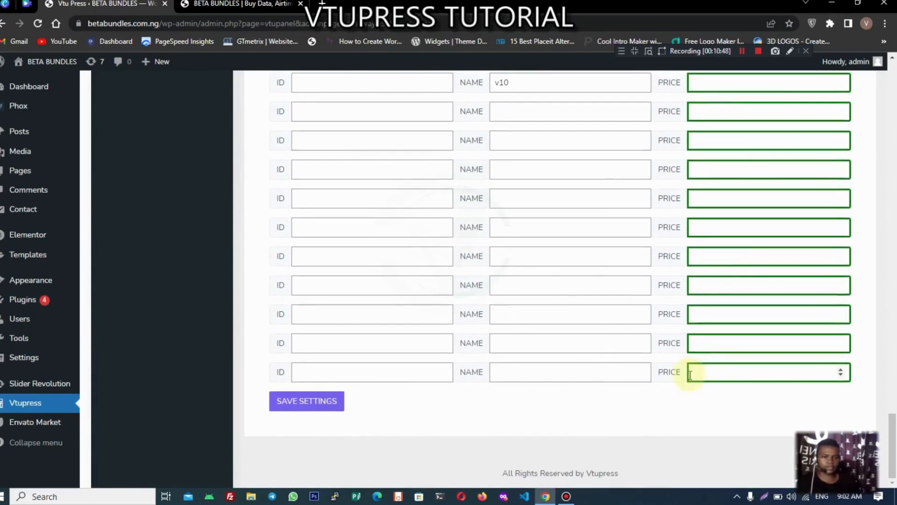
{"action": "left_click", "coordinate": [309, 402]}
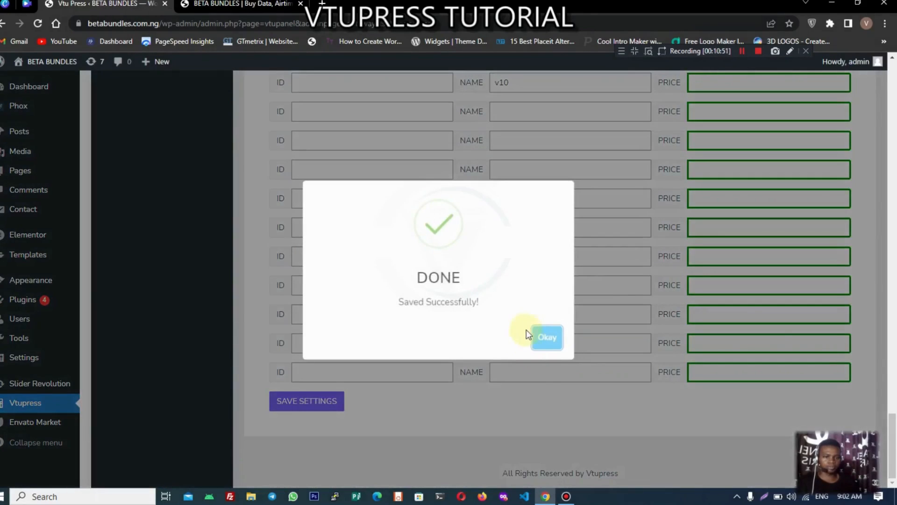
{"action": "left_click", "coordinate": [527, 331]}
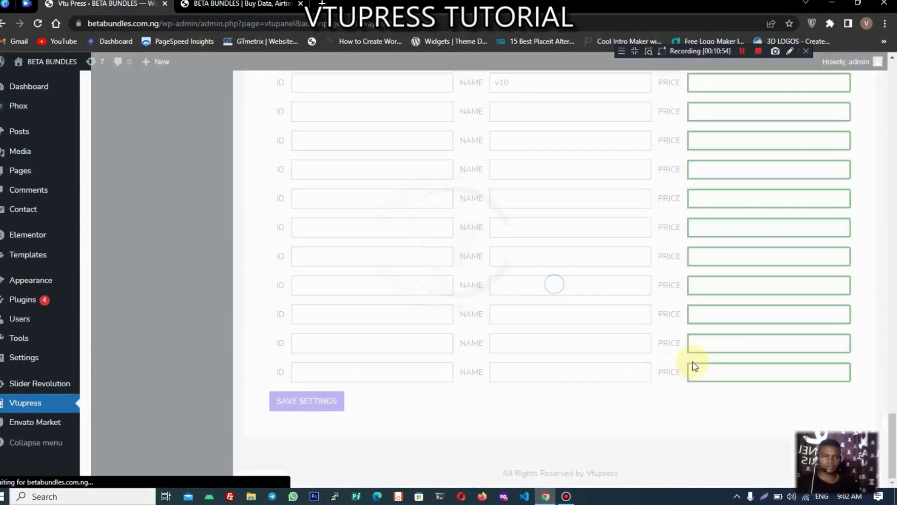
Step: Turn on Sme Data Status and switch to the Beta Bundles Buy Data tab
{"action": "scroll", "coordinate": [693, 361], "scroll_direction": "up", "scroll_amount": 10}
{"action": "scroll", "coordinate": [707, 301], "scroll_direction": "up", "scroll_amount": 15}
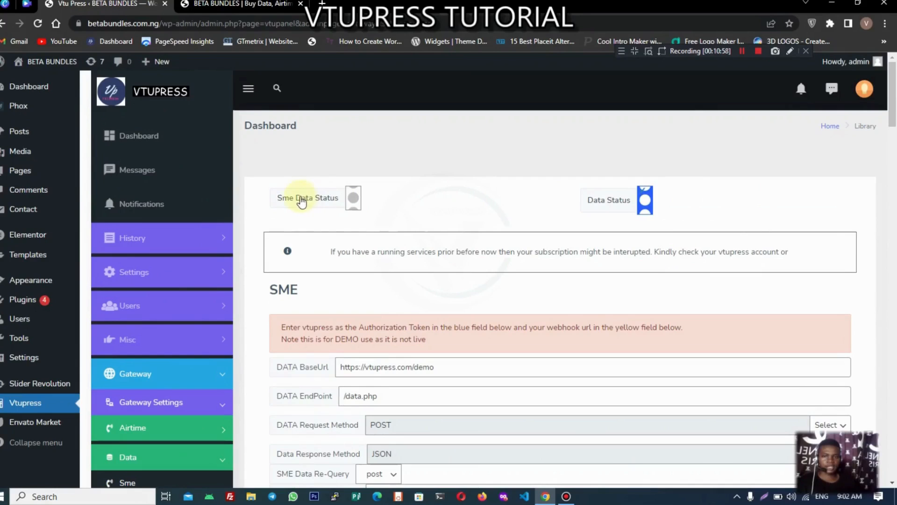
{"action": "left_click", "coordinate": [302, 202]}
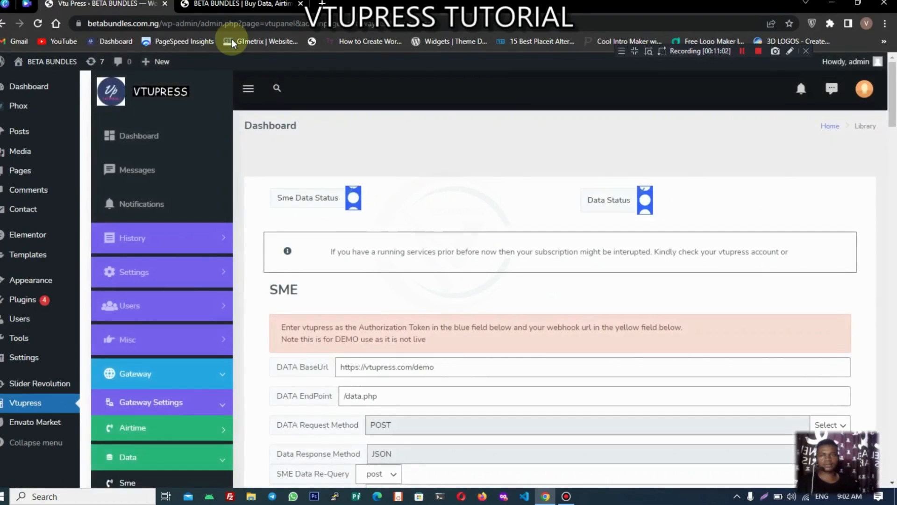
{"action": "left_click", "coordinate": [243, 4]}
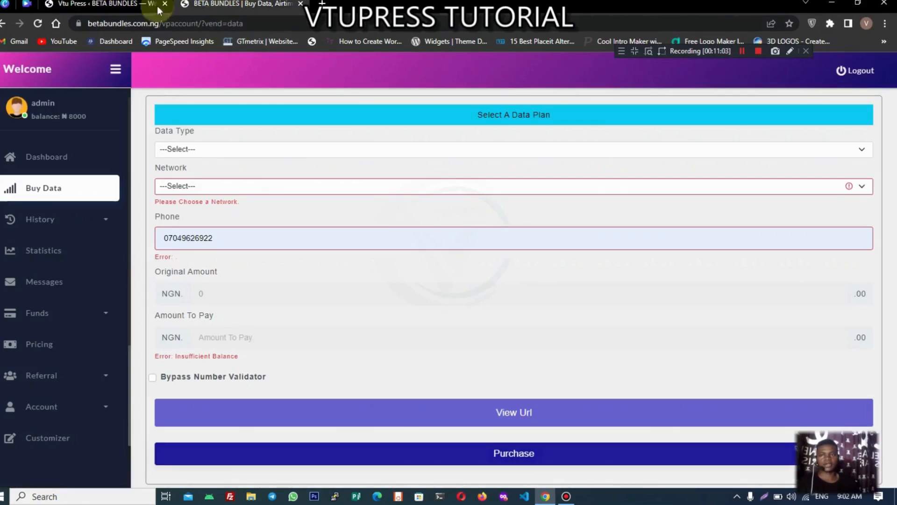
Step: Fill the reloaded Buy Data form with SME, MTN, MTN 1GB ₦1000 and the saved phone number
{"action": "left_click", "coordinate": [40, 22]}
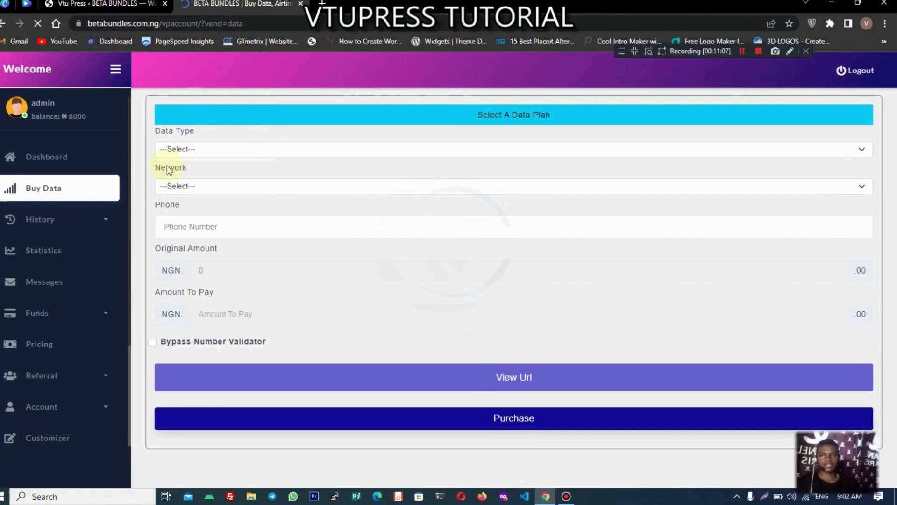
{"action": "left_click", "coordinate": [209, 150]}
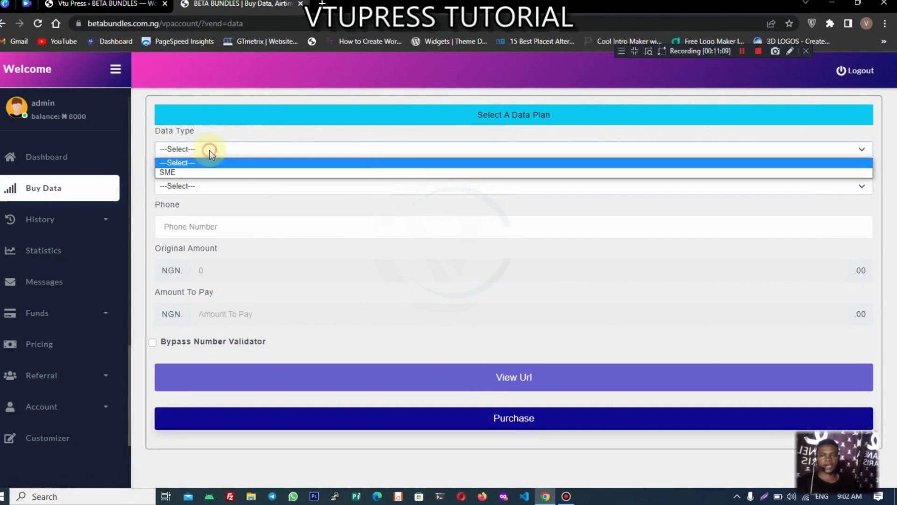
{"action": "left_click", "coordinate": [195, 173]}
{"action": "left_click", "coordinate": [193, 186]}
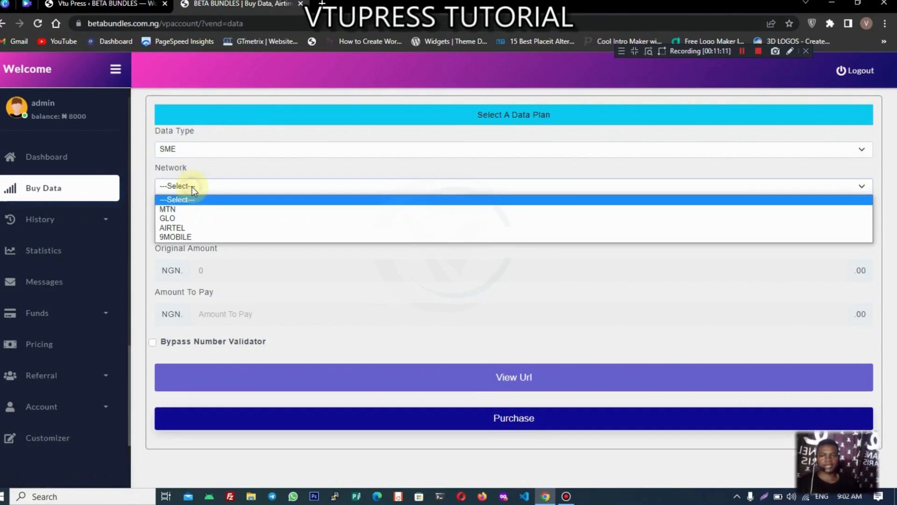
{"action": "left_click", "coordinate": [182, 210]}
{"action": "left_click", "coordinate": [201, 226]}
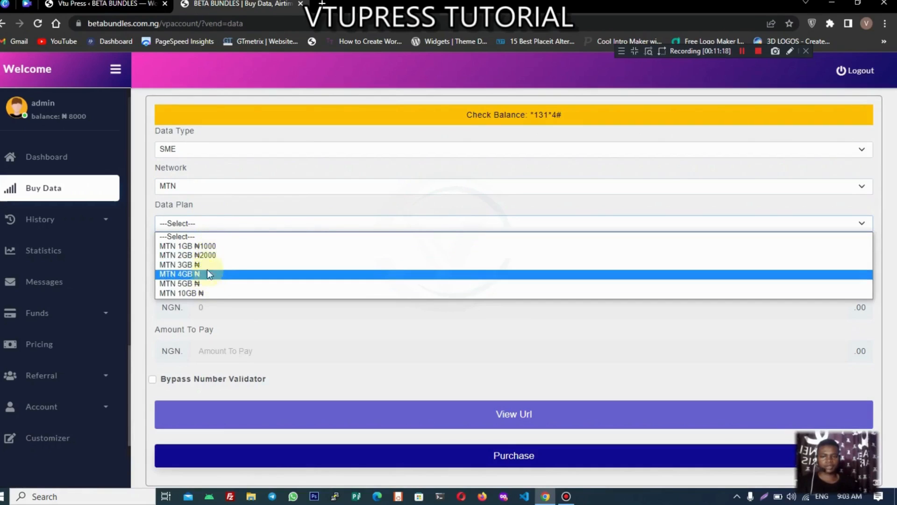
{"action": "left_click", "coordinate": [216, 246]}
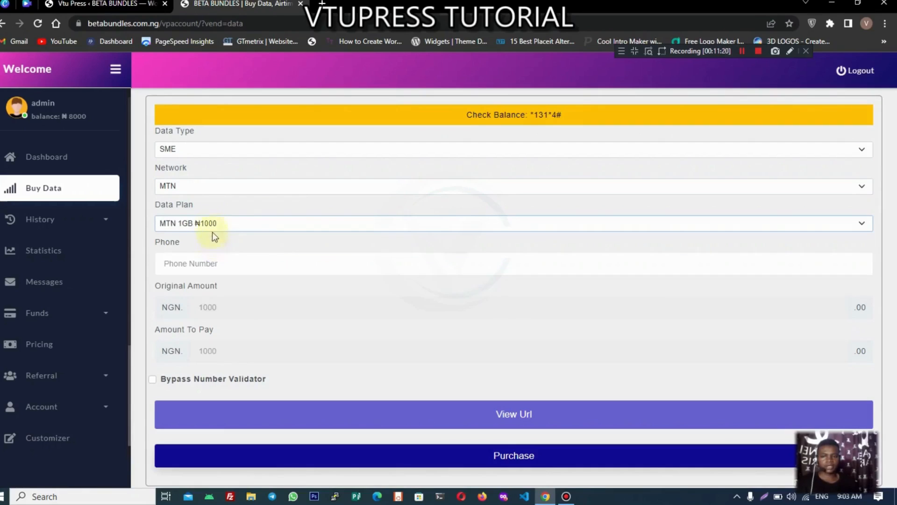
{"action": "left_click", "coordinate": [212, 269]}
{"action": "left_click", "coordinate": [292, 297]}
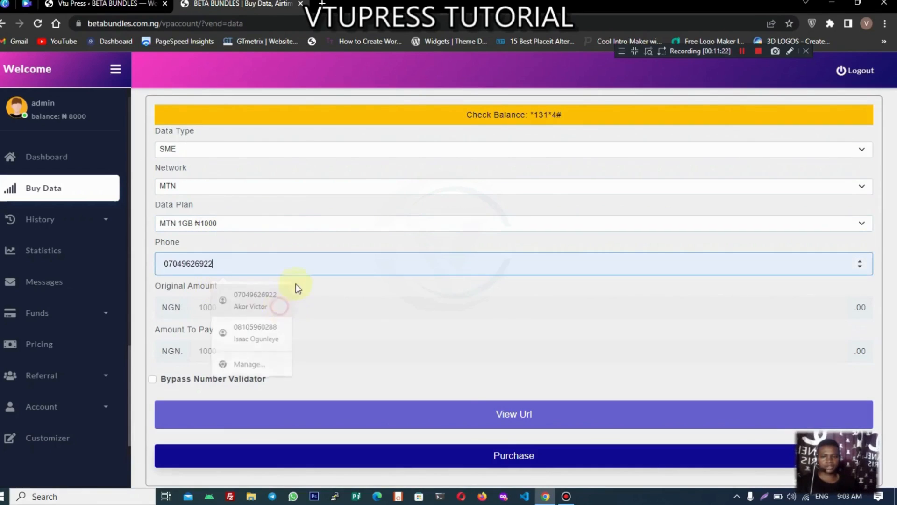
Step: Submit the purchase with the PIN and acknowledge the Transaction Successful message
{"action": "left_click", "coordinate": [438, 465]}
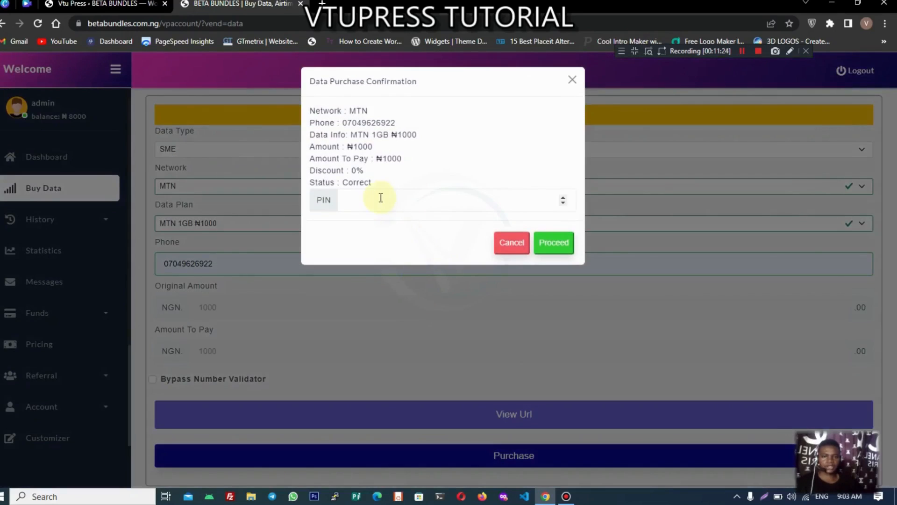
{"action": "left_click", "coordinate": [381, 198]}
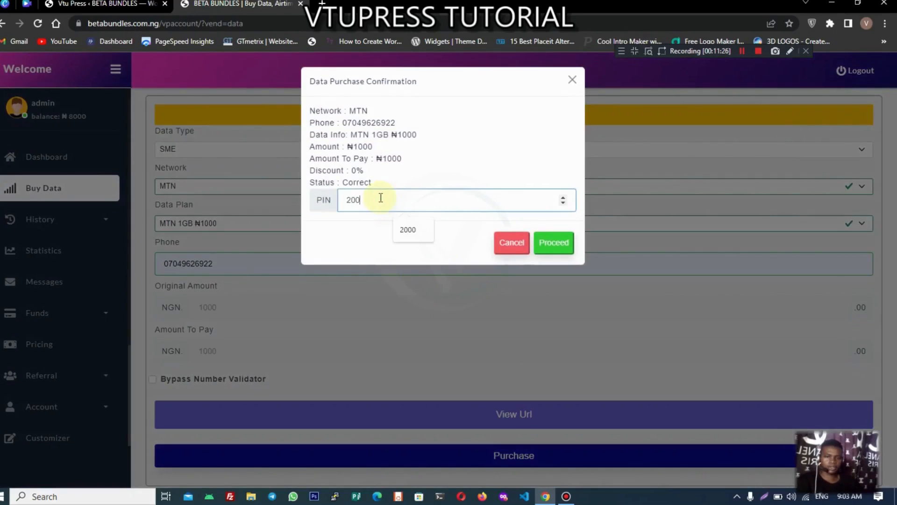
{"action": "left_click", "coordinate": [559, 248]}
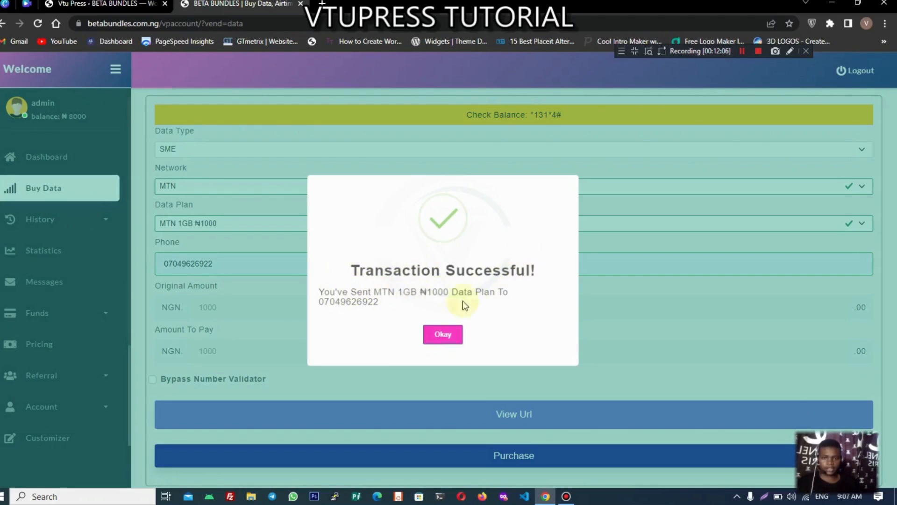
{"action": "left_click", "coordinate": [448, 335]}
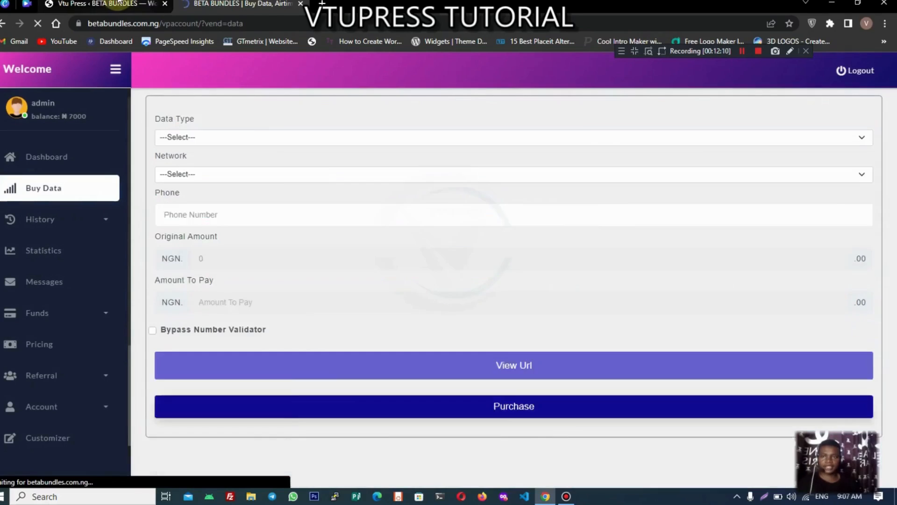
Step: View the Bill gateway settings in the admin tab, then return to the Buy Data page showing ₦7000
{"action": "left_click", "coordinate": [141, 5]}
{"action": "scroll", "coordinate": [411, 224], "scroll_direction": "up", "scroll_amount": 13}
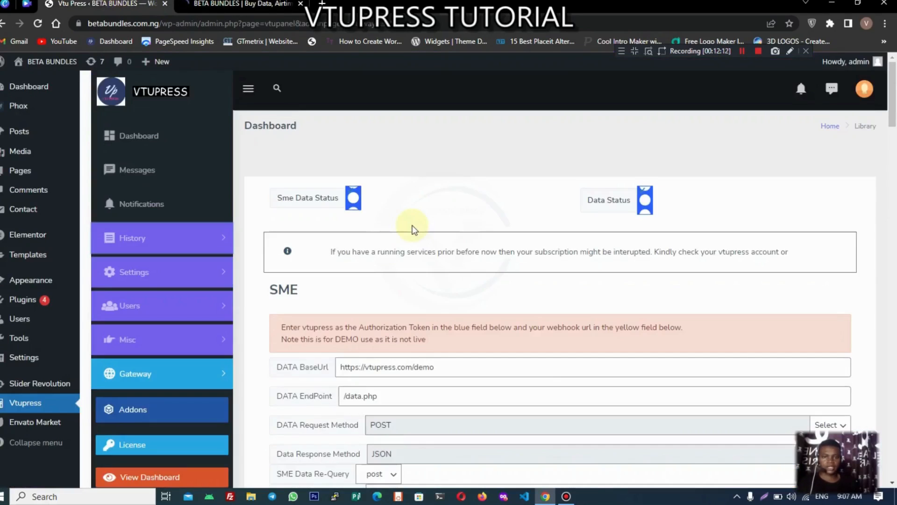
{"action": "scroll", "coordinate": [411, 219], "scroll_direction": "down", "scroll_amount": 5}
{"action": "left_click", "coordinate": [181, 146]}
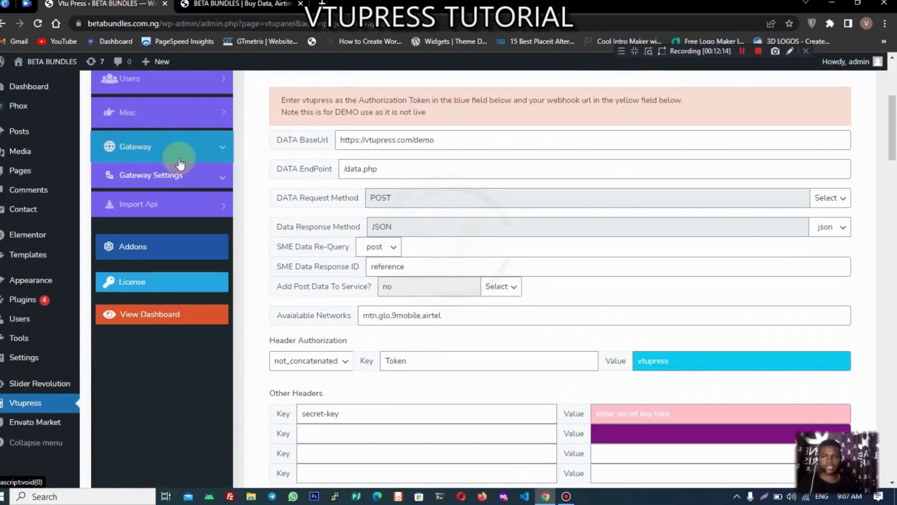
{"action": "left_click", "coordinate": [172, 182]}
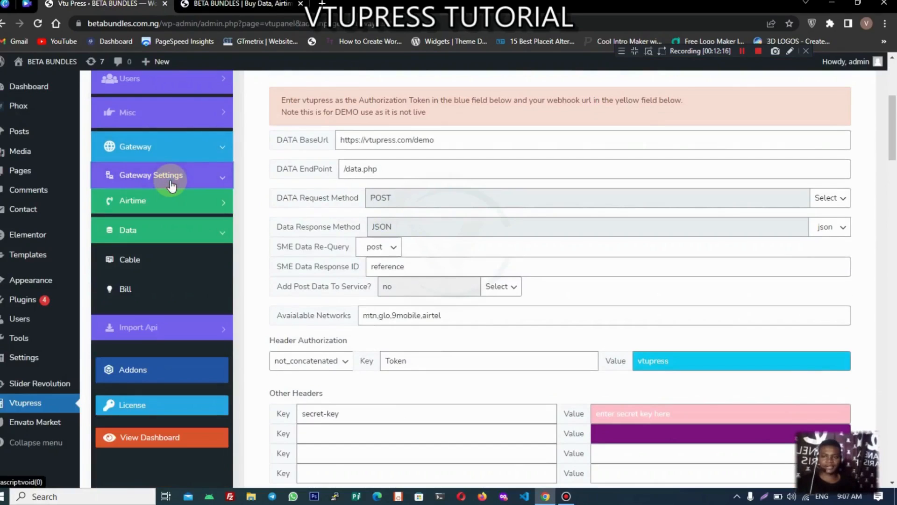
{"action": "left_click", "coordinate": [135, 297]}
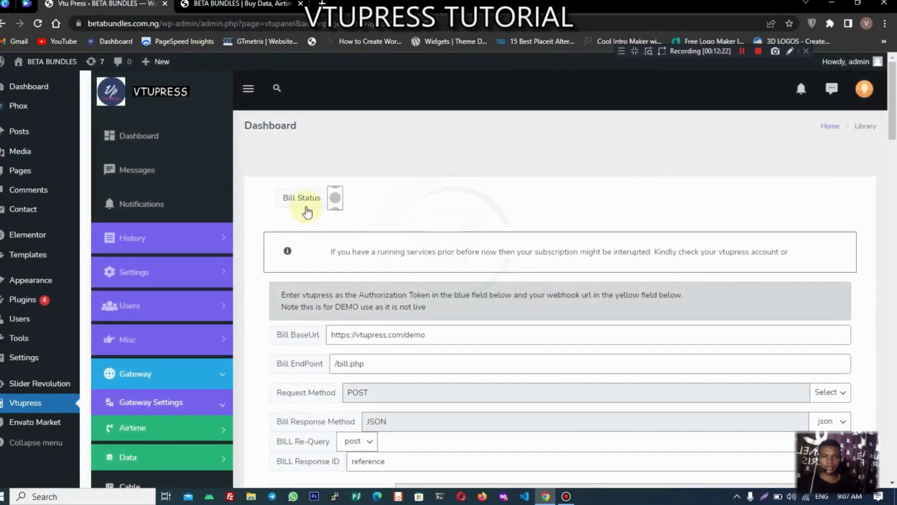
{"action": "left_click", "coordinate": [262, 5]}
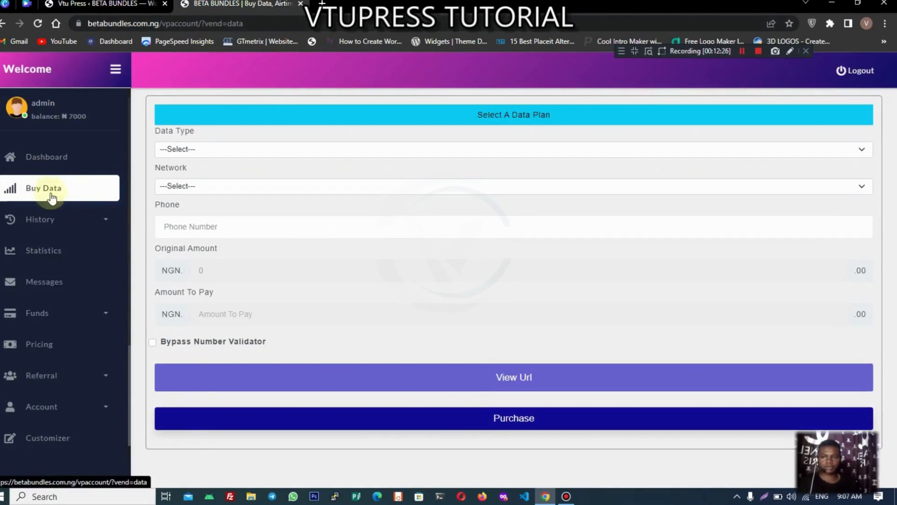
Step: Back in the wp-admin tab, switch the Bill Status toggle on in the bill gateway settings
{"action": "left_click", "coordinate": [103, 4]}
{"action": "left_click", "coordinate": [192, 5]}
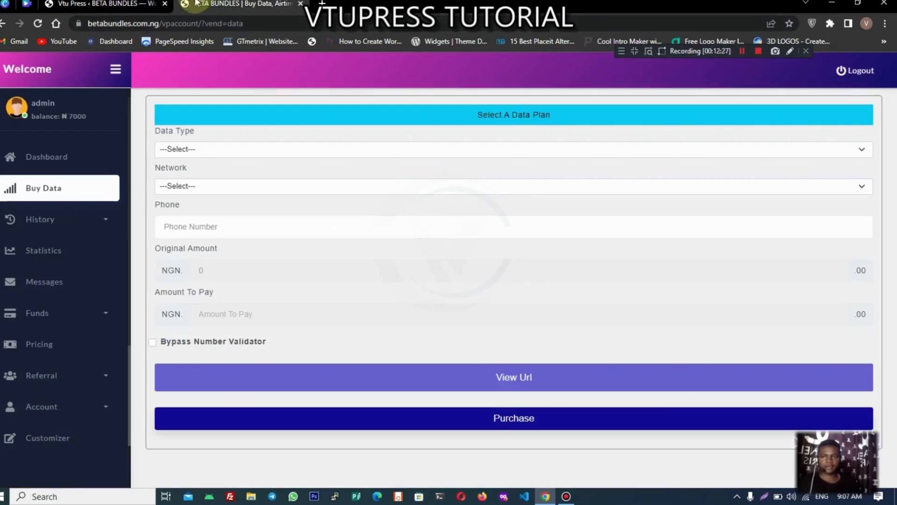
{"action": "left_click", "coordinate": [100, 222]}
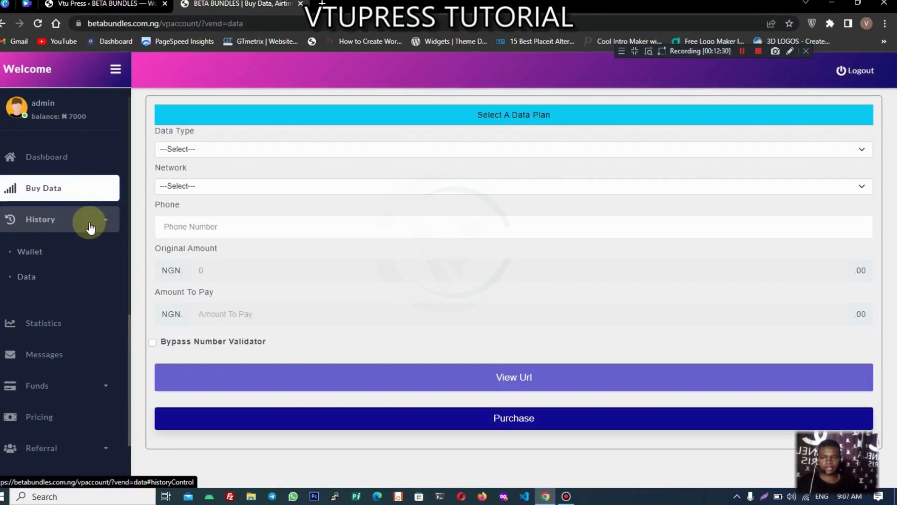
{"action": "left_click", "coordinate": [91, 224]}
{"action": "left_click", "coordinate": [103, 4]}
{"action": "left_click", "coordinate": [334, 206]}
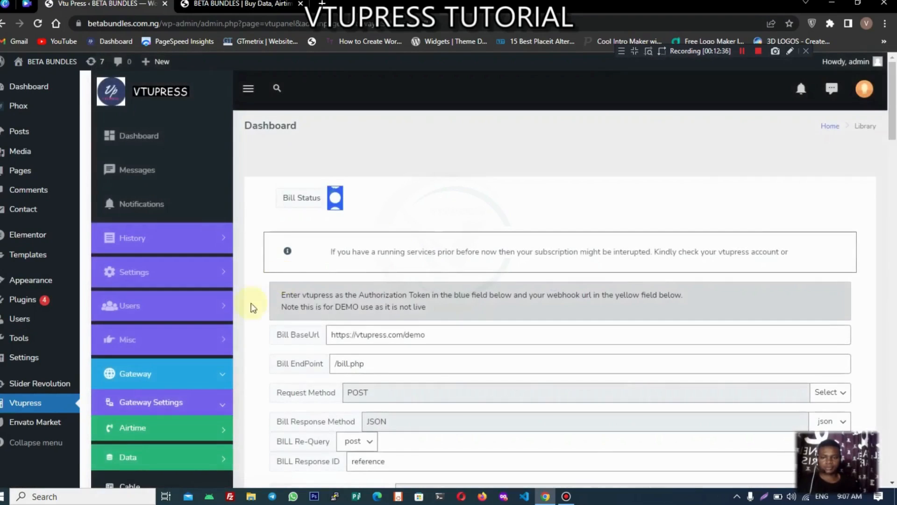
Step: Import the demo vendor's services through the Import Api > Bill importer
{"action": "scroll", "coordinate": [221, 357], "scroll_direction": "down", "scroll_amount": 3}
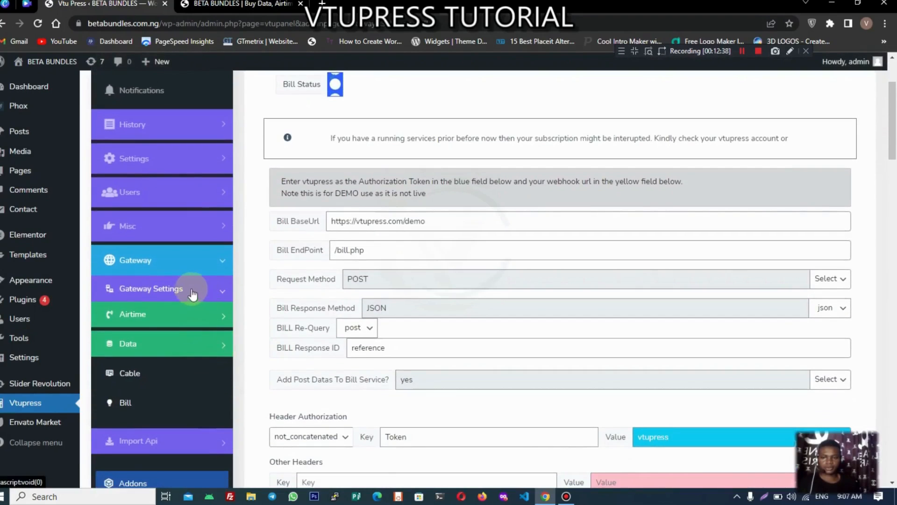
{"action": "left_click", "coordinate": [191, 292]}
{"action": "left_click", "coordinate": [175, 317]}
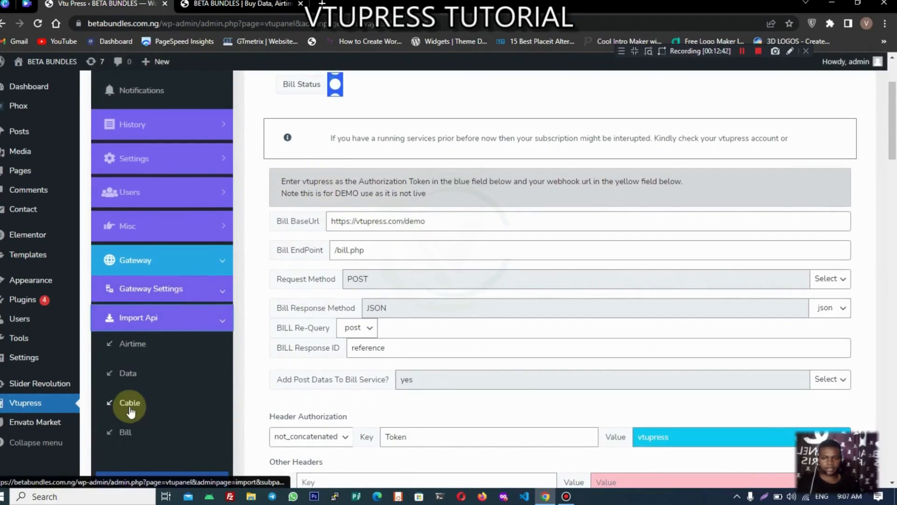
{"action": "left_click", "coordinate": [127, 434]}
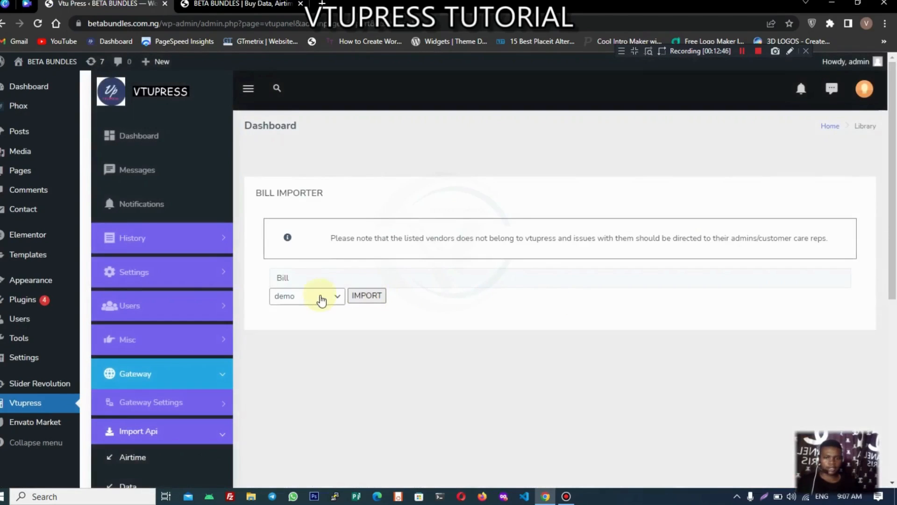
{"action": "left_click", "coordinate": [367, 300]}
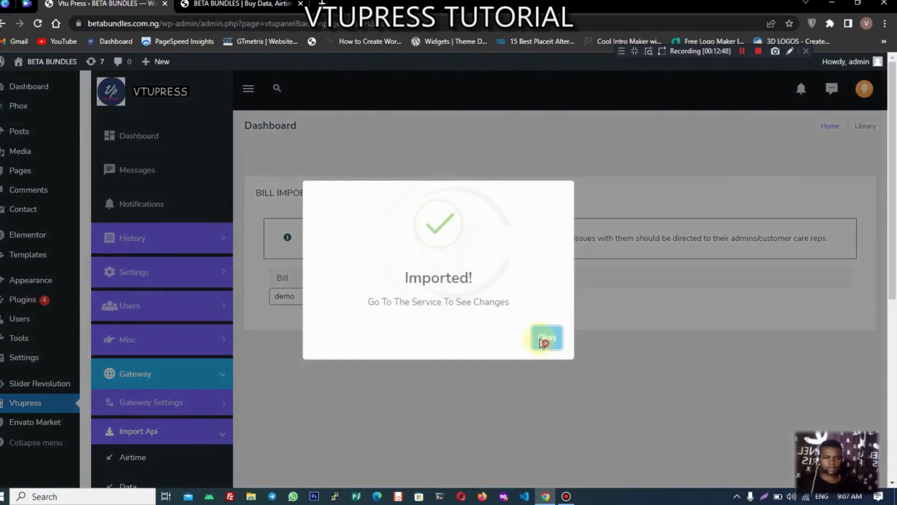
{"action": "left_click", "coordinate": [544, 343]}
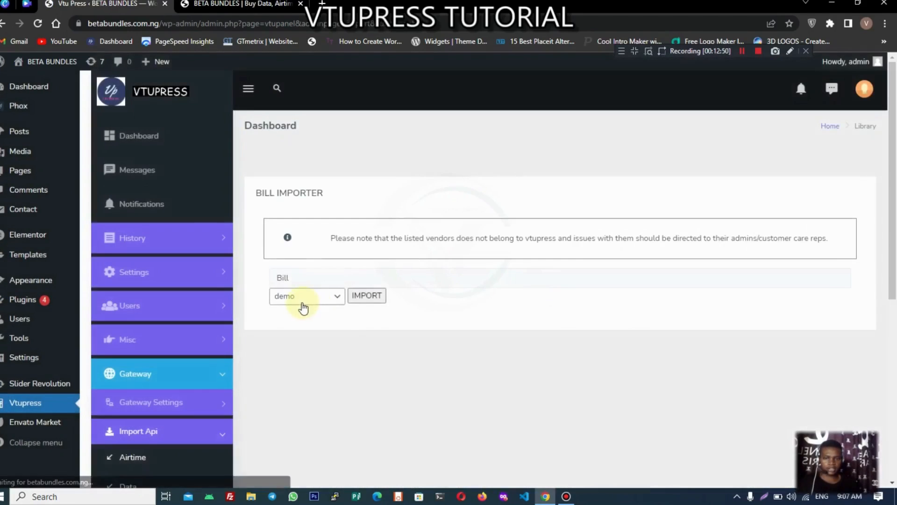
Step: Keep demo as the bill vendor and return to Gateway Settings > Bill
{"action": "left_click", "coordinate": [302, 303]}
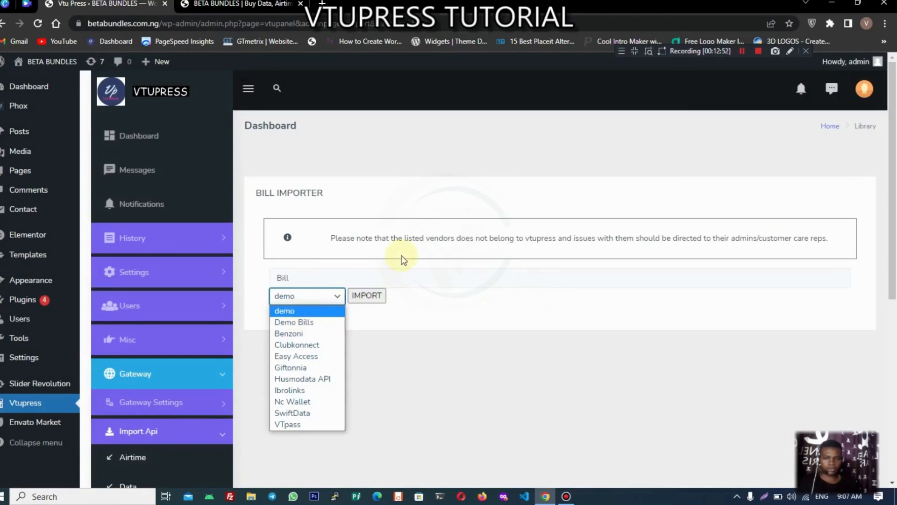
{"action": "left_click", "coordinate": [401, 256]}
{"action": "scroll", "coordinate": [234, 398], "scroll_direction": "down", "scroll_amount": 1}
{"action": "left_click", "coordinate": [205, 350]}
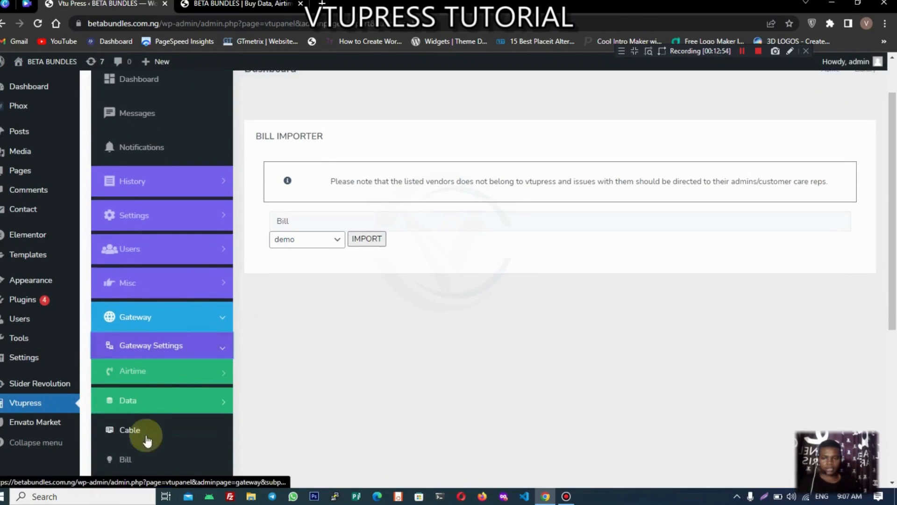
{"action": "left_click", "coordinate": [135, 461]}
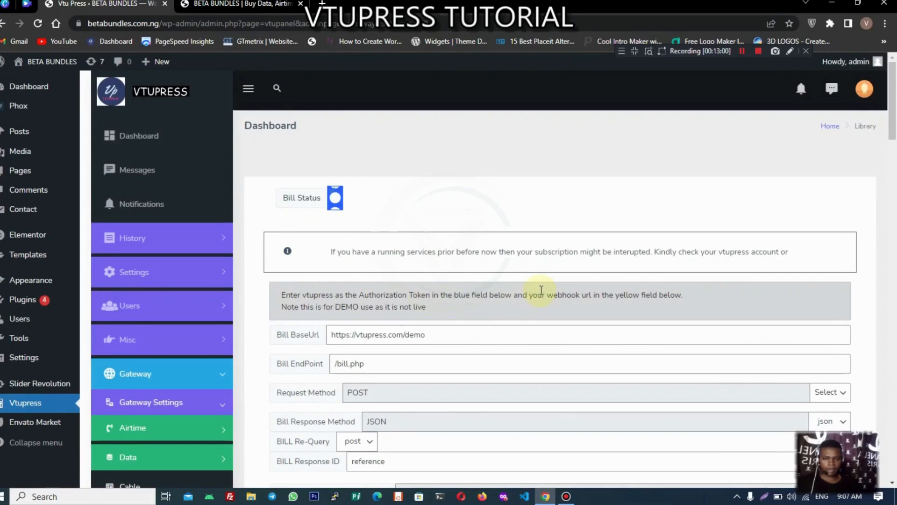
Step: Paste the site's VTUPress webhook URL into the yellow Post Value field and save the settings
{"action": "scroll", "coordinate": [541, 290], "scroll_direction": "down", "scroll_amount": 7}
{"action": "left_click", "coordinate": [691, 208]}
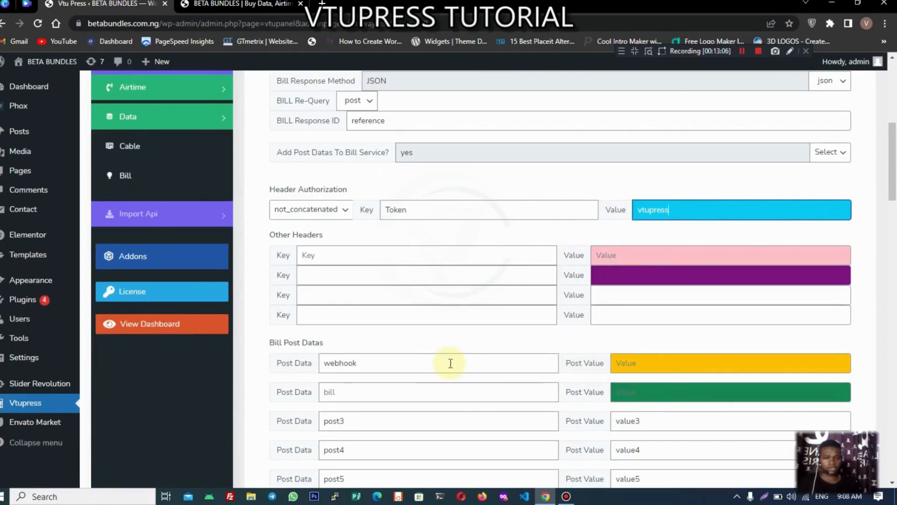
{"action": "left_click", "coordinate": [646, 363]}
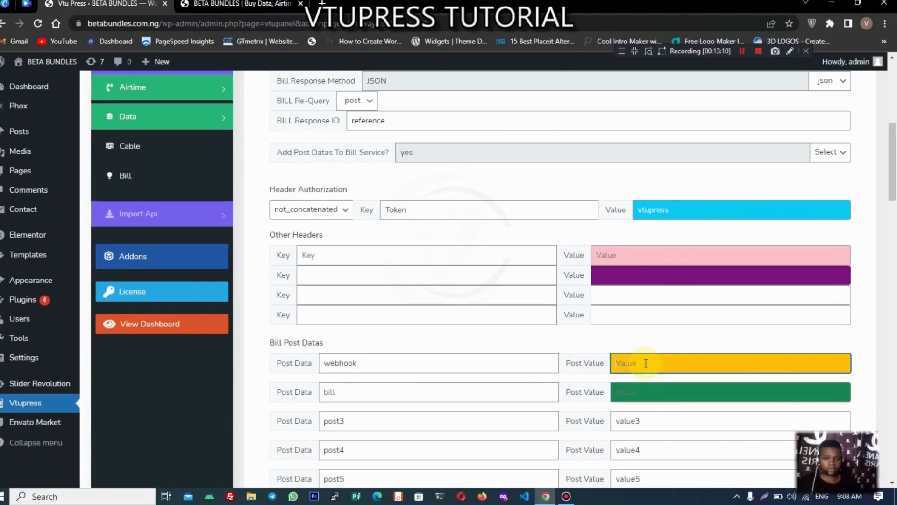
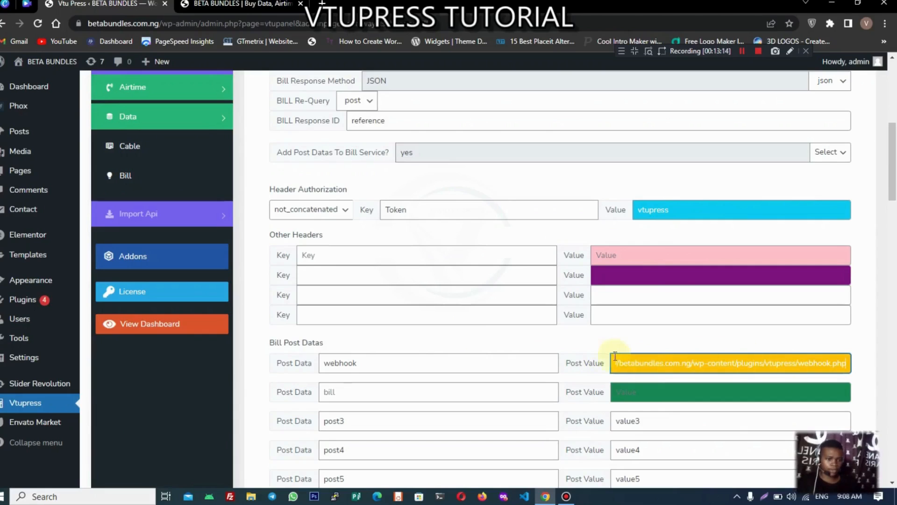
{"action": "scroll", "coordinate": [481, 333], "scroll_direction": "up", "scroll_amount": 5}
{"action": "scroll", "coordinate": [475, 338], "scroll_direction": "down", "scroll_amount": 20}
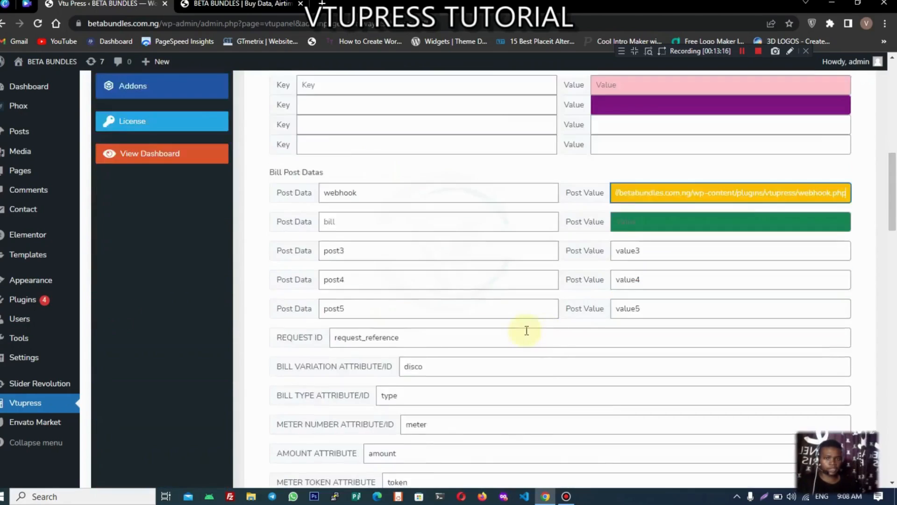
{"action": "scroll", "coordinate": [548, 334], "scroll_direction": "down", "scroll_amount": 3}
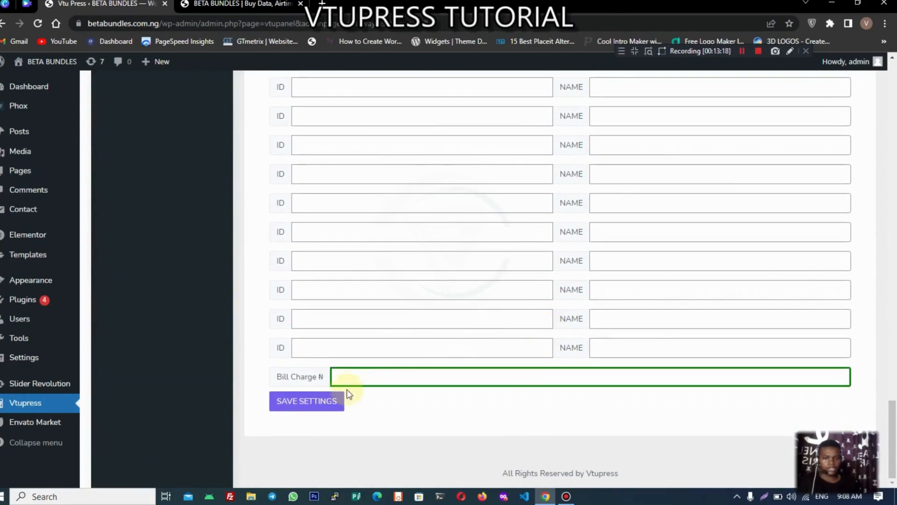
{"action": "left_click", "coordinate": [332, 401]}
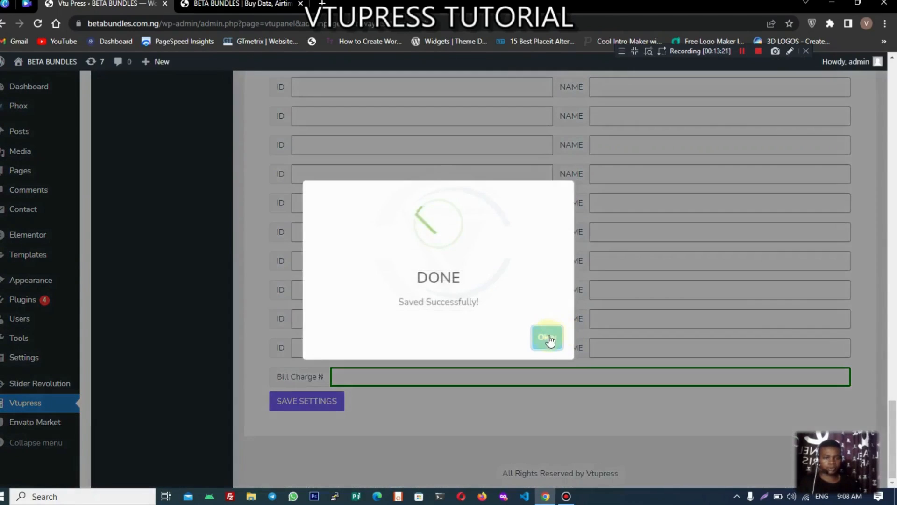
{"action": "left_click", "coordinate": [548, 338]}
Step: Set the Bill Charge to 100 and save the settings
{"action": "scroll", "coordinate": [547, 338], "scroll_direction": "up", "scroll_amount": 11}
{"action": "scroll", "coordinate": [548, 337], "scroll_direction": "up", "scroll_amount": 9}
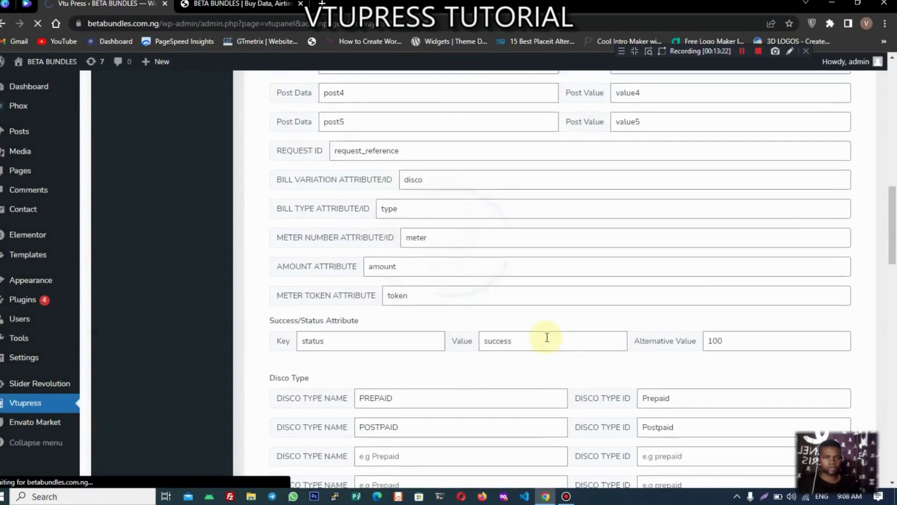
{"action": "scroll", "coordinate": [548, 337], "scroll_direction": "up", "scroll_amount": 6}
{"action": "scroll", "coordinate": [547, 336], "scroll_direction": "up", "scroll_amount": 5}
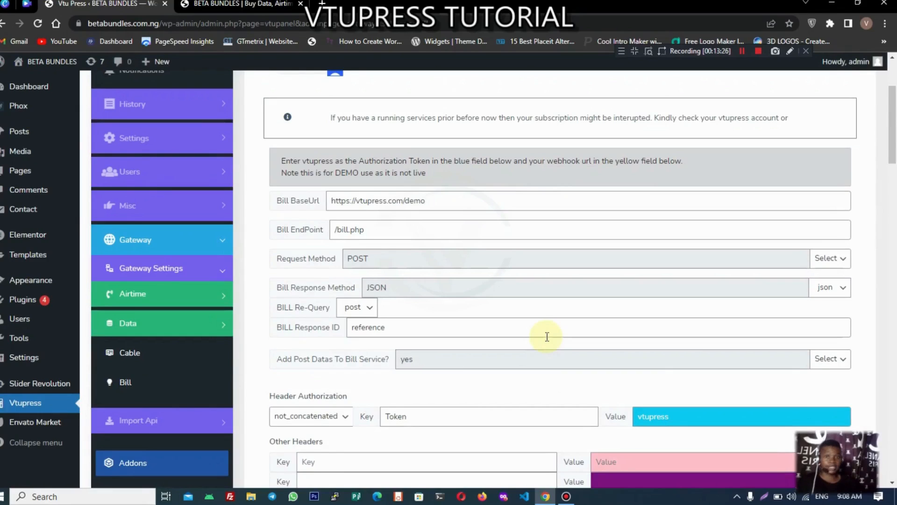
{"action": "scroll", "coordinate": [548, 337], "scroll_direction": "down", "scroll_amount": 4}
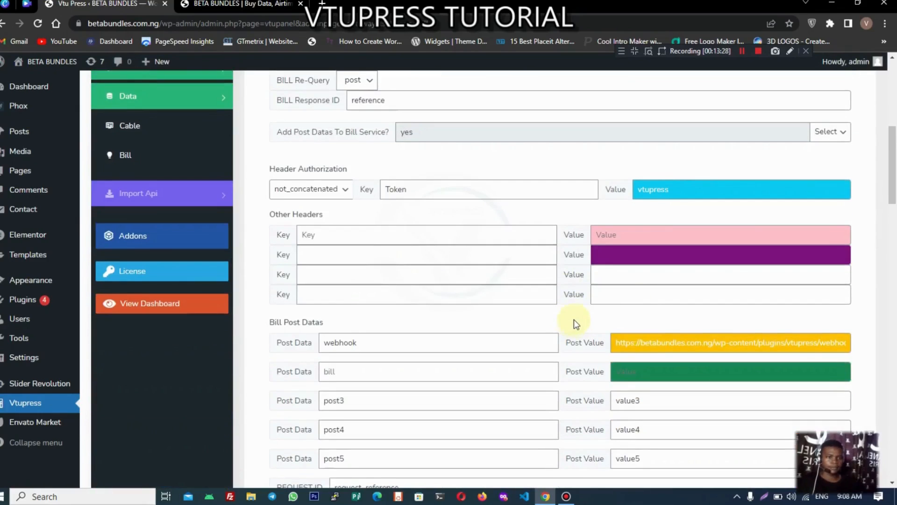
{"action": "scroll", "coordinate": [640, 405], "scroll_direction": "down", "scroll_amount": 11}
{"action": "scroll", "coordinate": [640, 405], "scroll_direction": "down", "scroll_amount": 6}
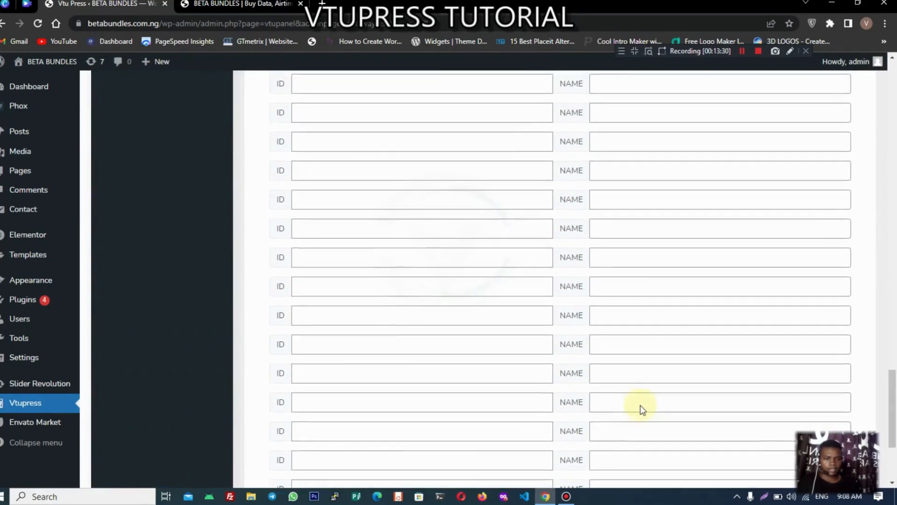
{"action": "scroll", "coordinate": [640, 405], "scroll_direction": "up", "scroll_amount": 3}
{"action": "scroll", "coordinate": [640, 405], "scroll_direction": "down", "scroll_amount": 3}
{"action": "scroll", "coordinate": [640, 405], "scroll_direction": "up", "scroll_amount": 11}
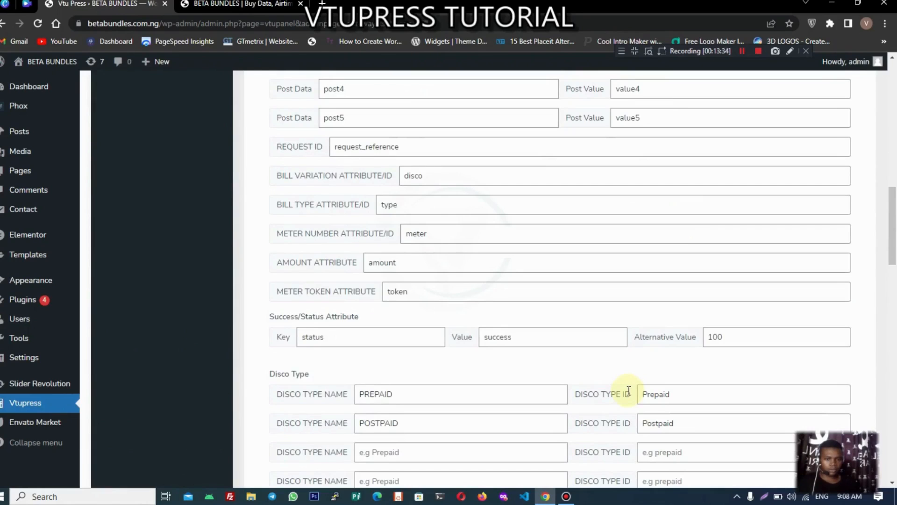
{"action": "scroll", "coordinate": [629, 391], "scroll_direction": "down", "scroll_amount": 10}
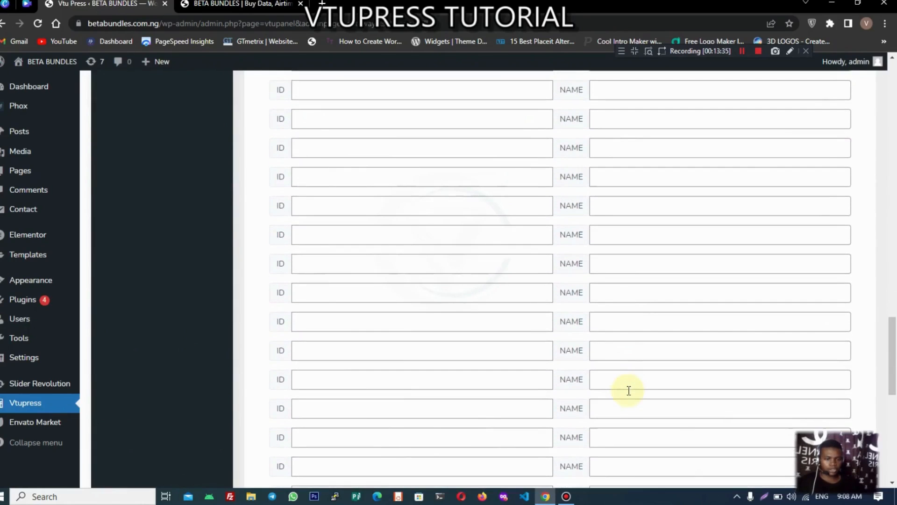
{"action": "scroll", "coordinate": [628, 390], "scroll_direction": "down", "scroll_amount": 5}
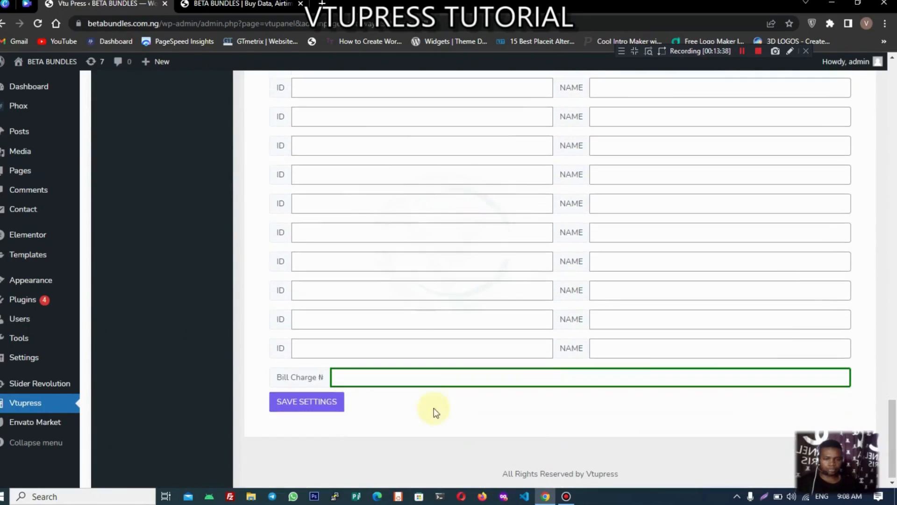
{"action": "left_click", "coordinate": [390, 384]}
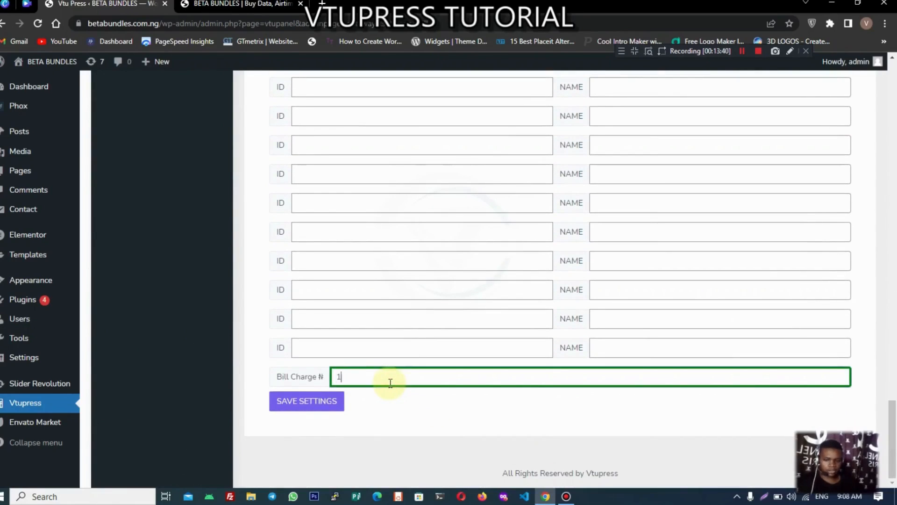
{"action": "type", "text": "100"}
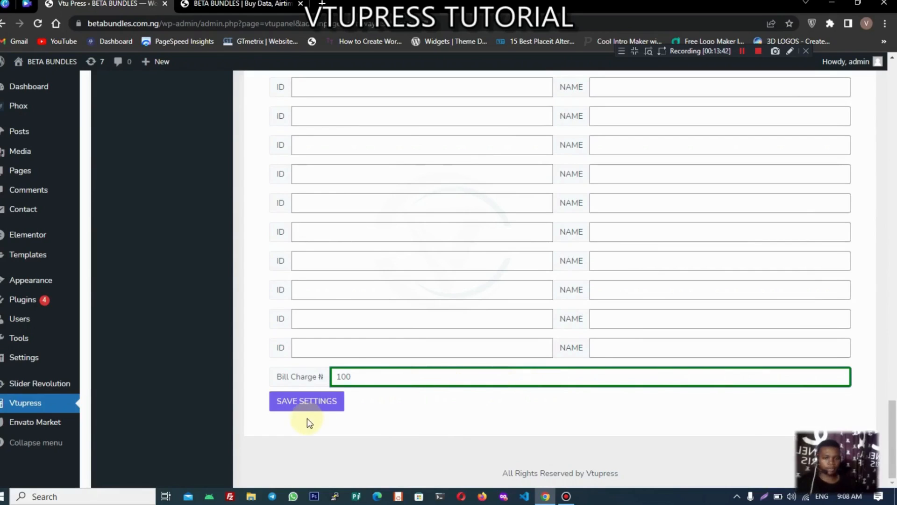
{"action": "left_click", "coordinate": [319, 412]}
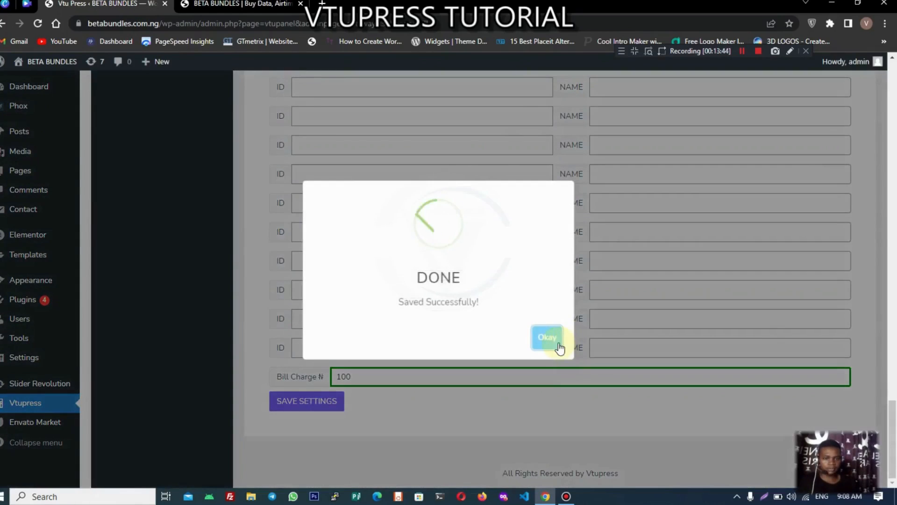
{"action": "left_click", "coordinate": [558, 345]}
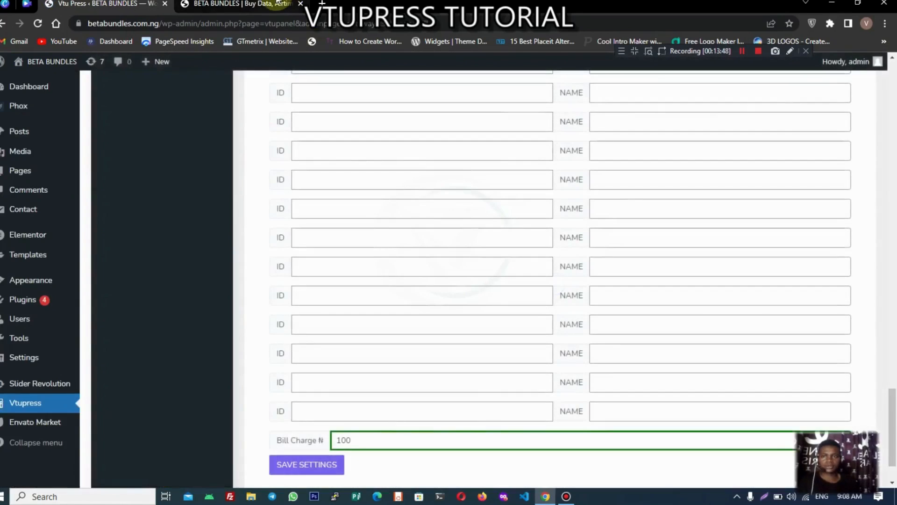
{"action": "left_click", "coordinate": [276, 4]}
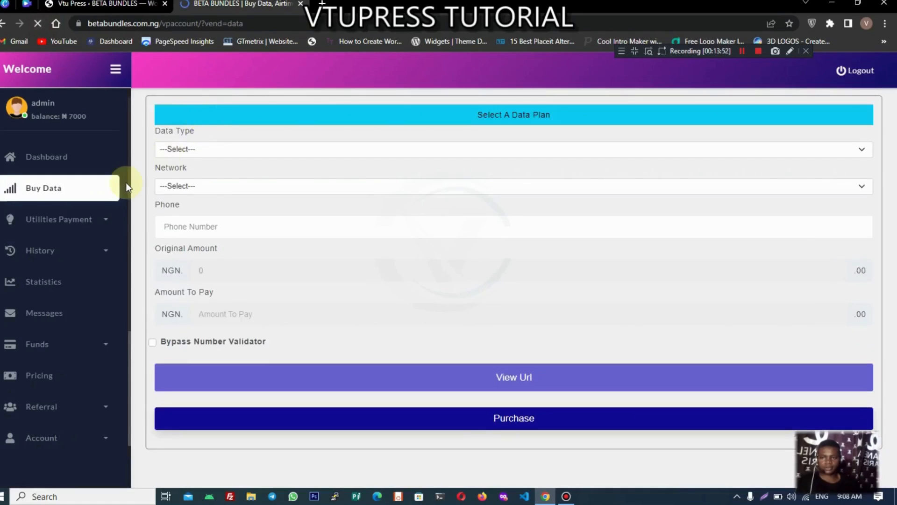
Step: Fill the Bill Payment form with PREPAID disco type, the meter number and amount 1500
{"action": "left_click", "coordinate": [97, 224]}
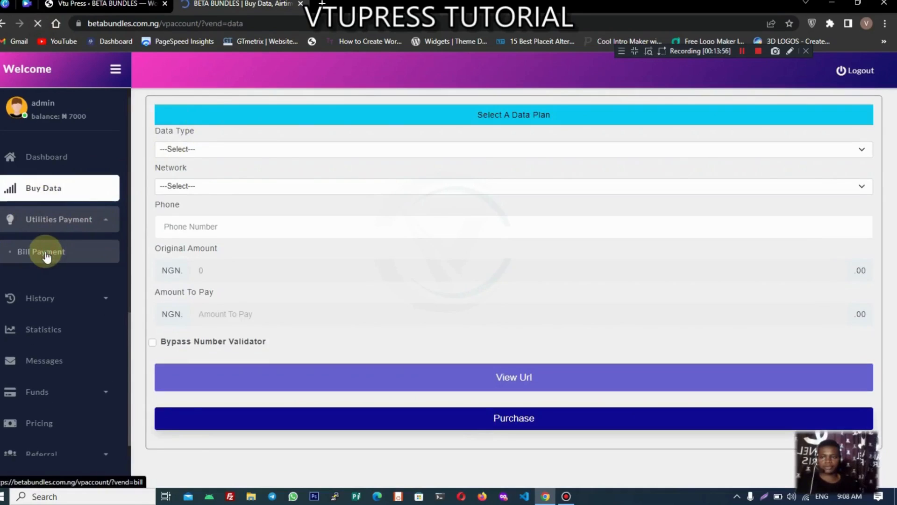
{"action": "left_click", "coordinate": [46, 252]}
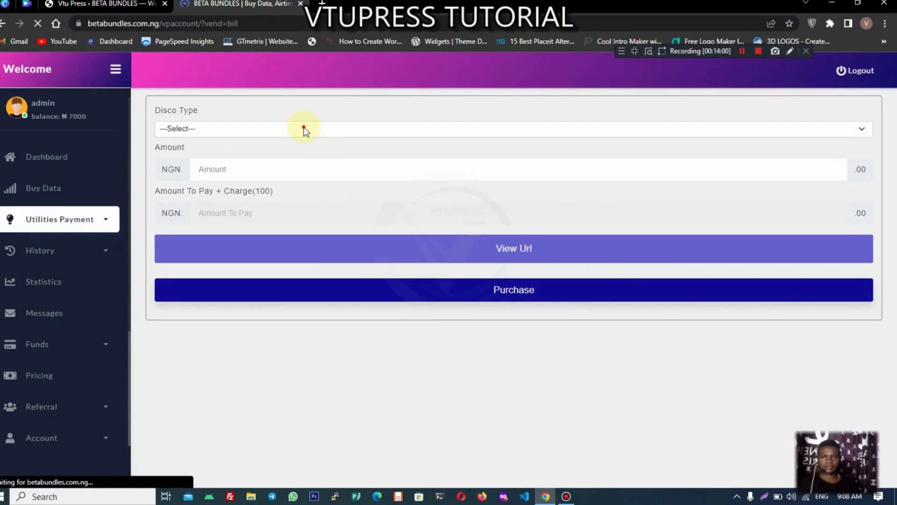
{"action": "left_click", "coordinate": [303, 127]}
{"action": "left_click", "coordinate": [275, 155]}
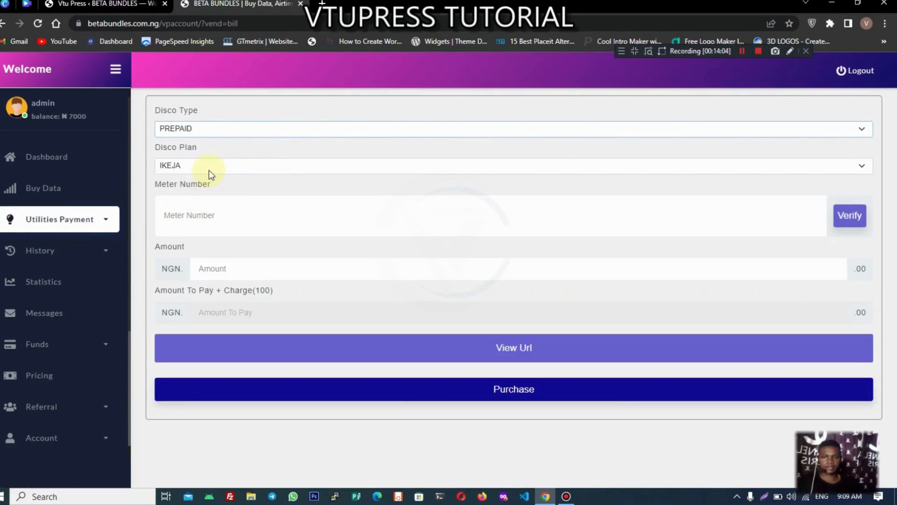
{"action": "left_click", "coordinate": [189, 216]}
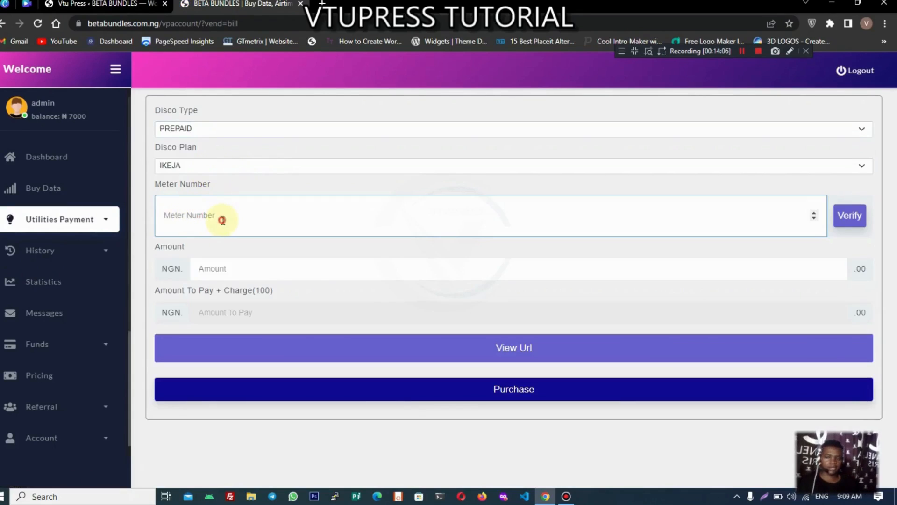
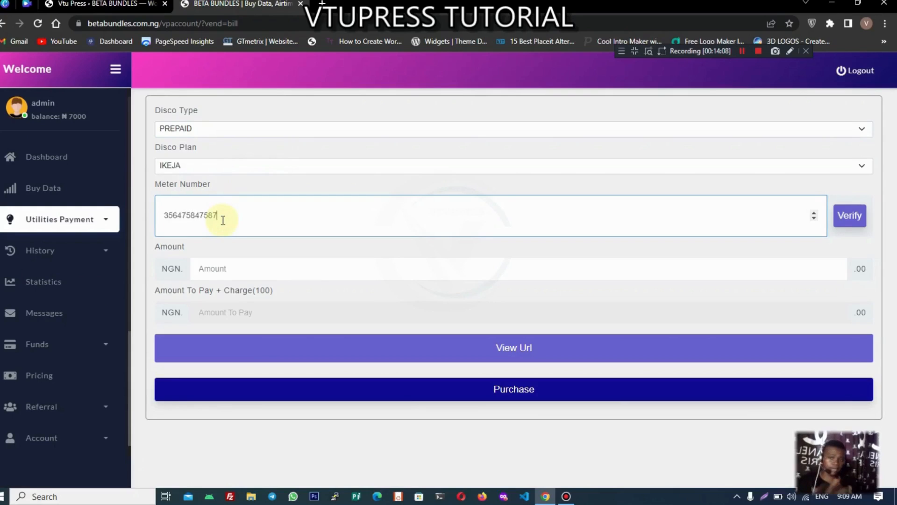
{"action": "left_click", "coordinate": [228, 275]}
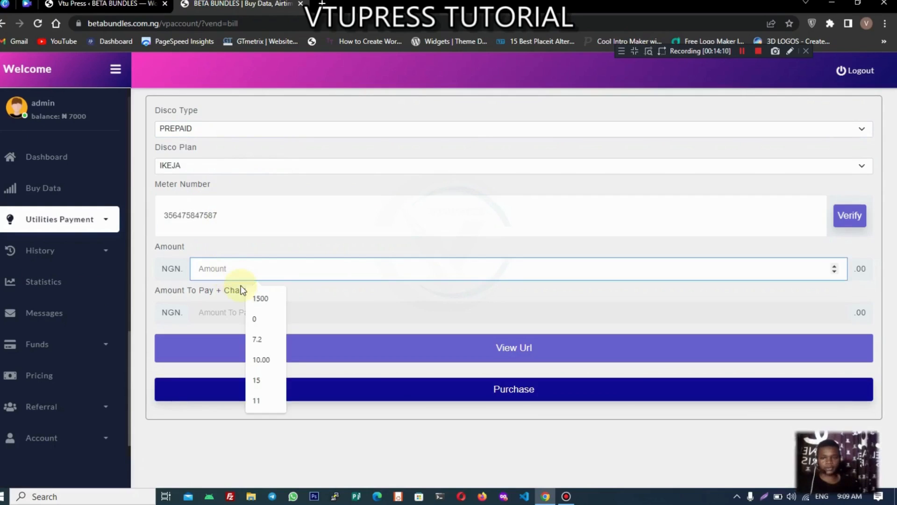
{"action": "left_click", "coordinate": [260, 299]}
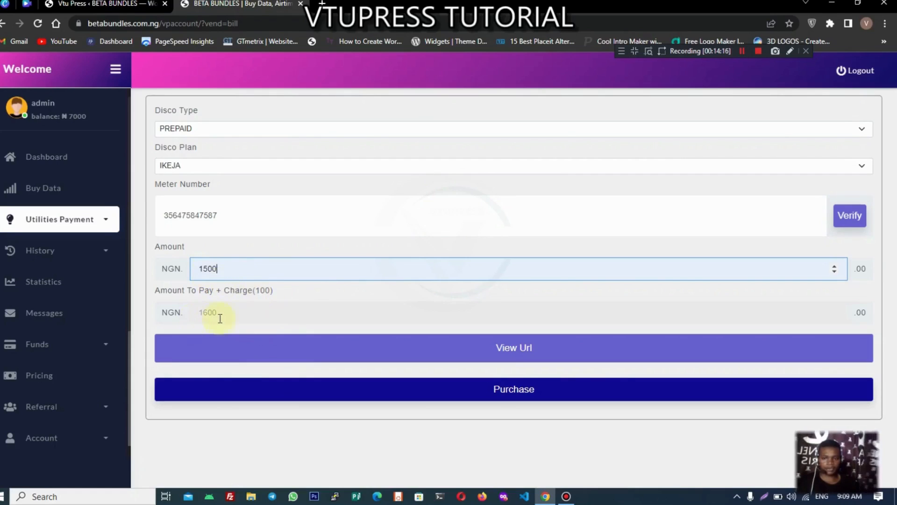
Step: Purchase the electricity bill, authorizing it with the transaction PIN
{"action": "left_click", "coordinate": [357, 390]}
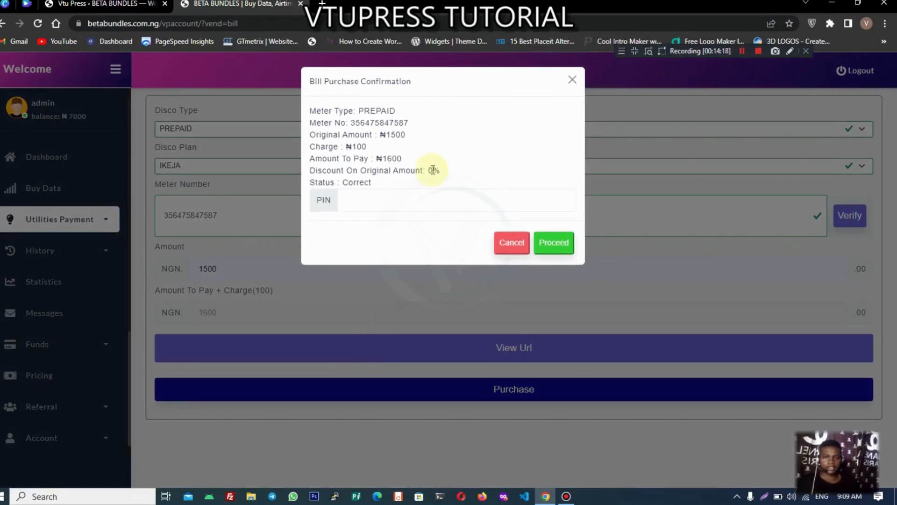
{"action": "left_click", "coordinate": [360, 200]}
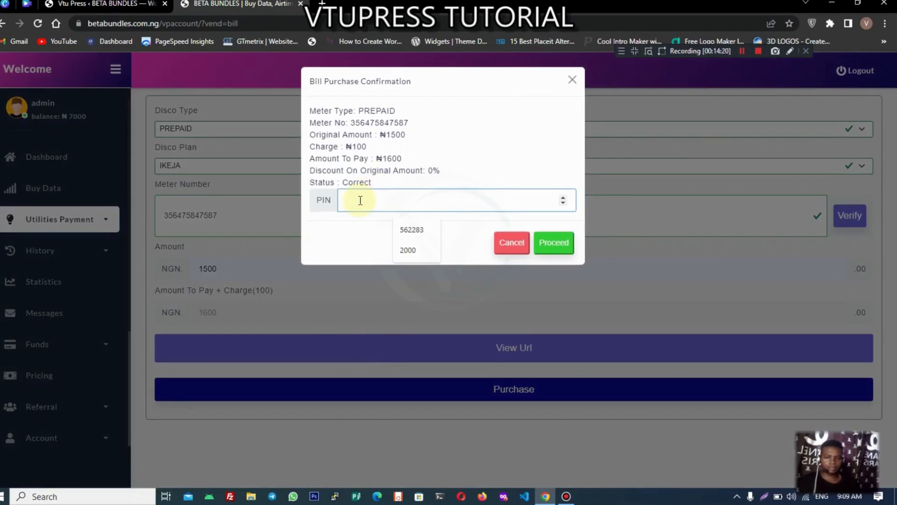
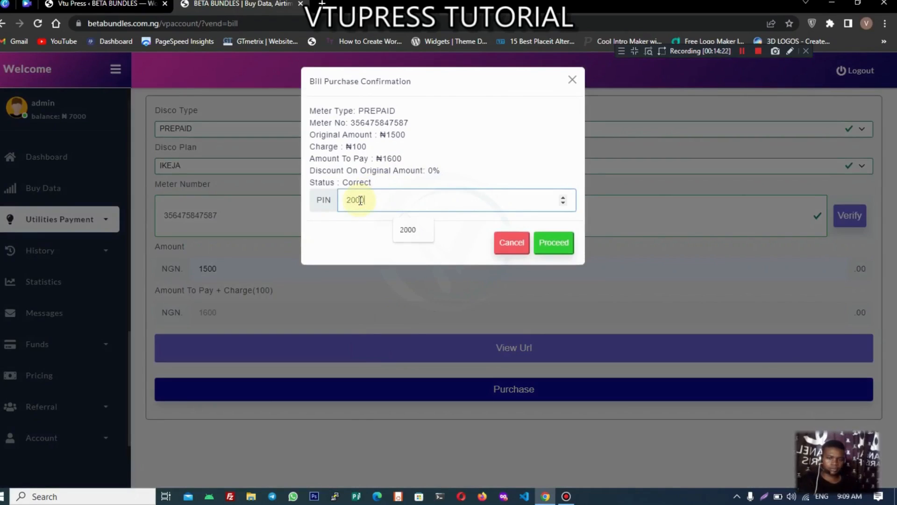
{"action": "left_click", "coordinate": [552, 250]}
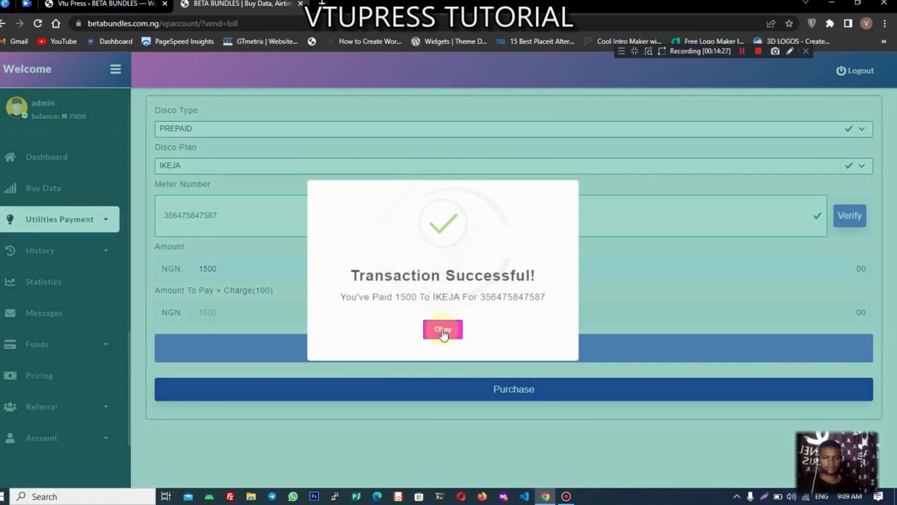
{"action": "left_click", "coordinate": [443, 331]}
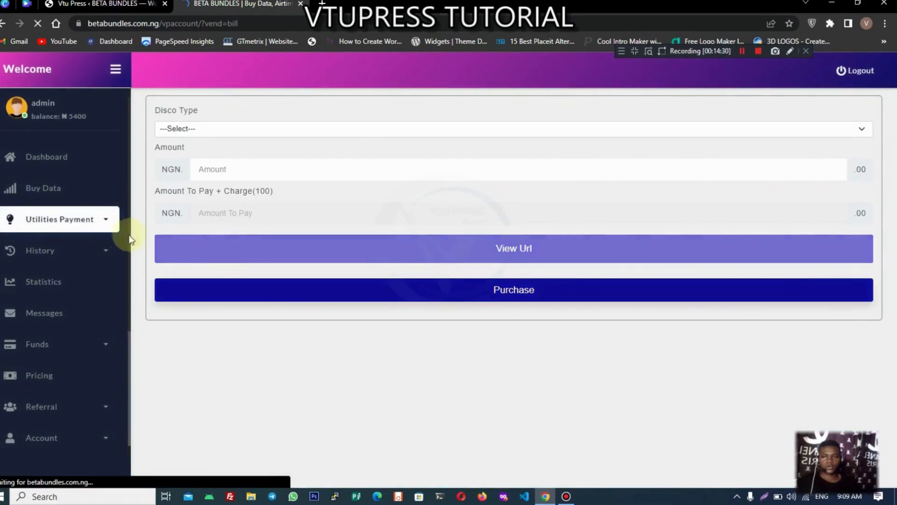
Step: Open the utilities transaction history and view the ₦1600 IKEJA-ELECTRIC receipt
{"action": "left_click", "coordinate": [93, 251]}
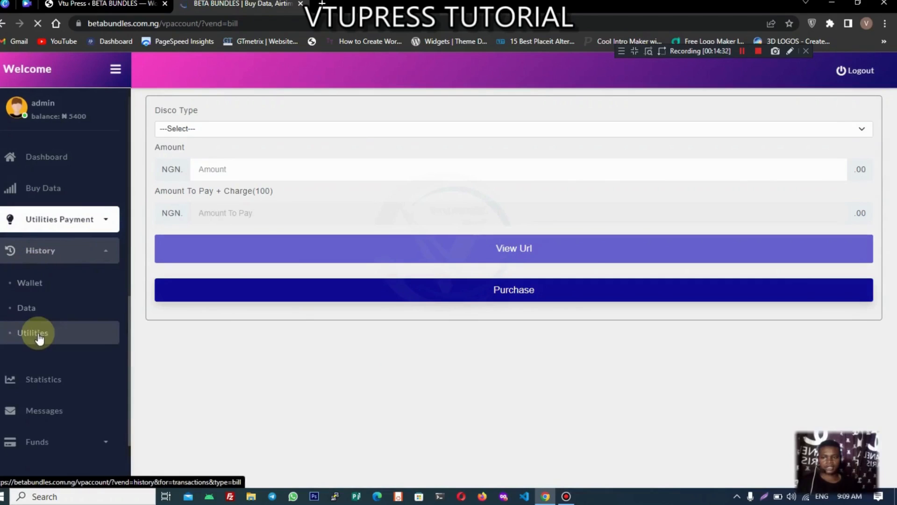
{"action": "left_click", "coordinate": [33, 334]}
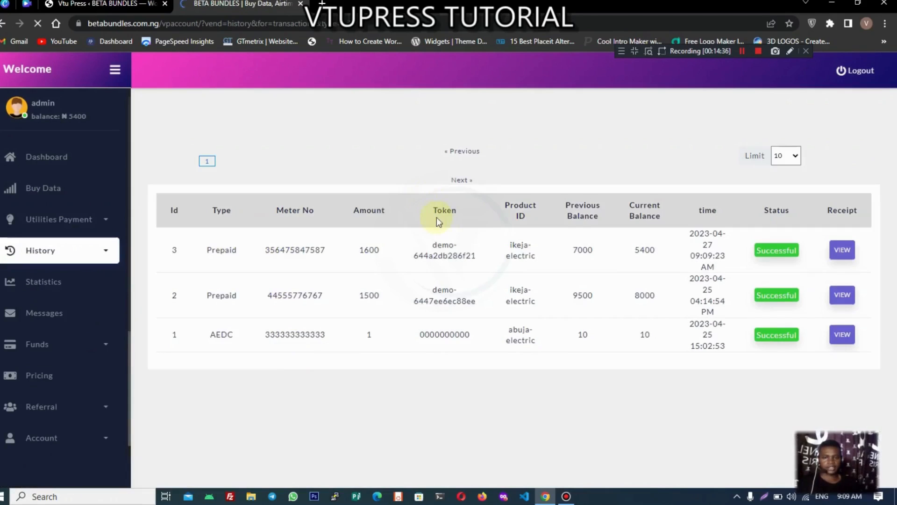
{"action": "left_click_drag", "start_coordinate": [434, 249], "coordinate": [483, 263]}
{"action": "left_click", "coordinate": [436, 261]}
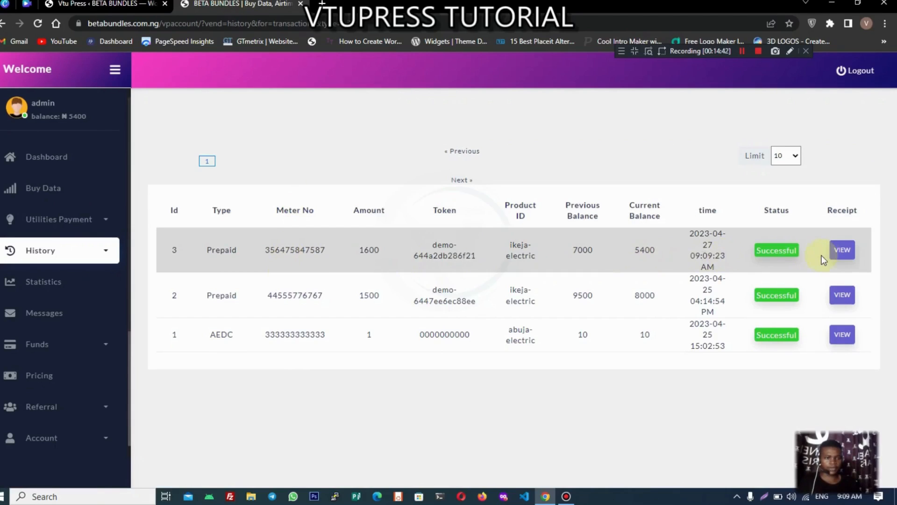
{"action": "left_click", "coordinate": [842, 250]}
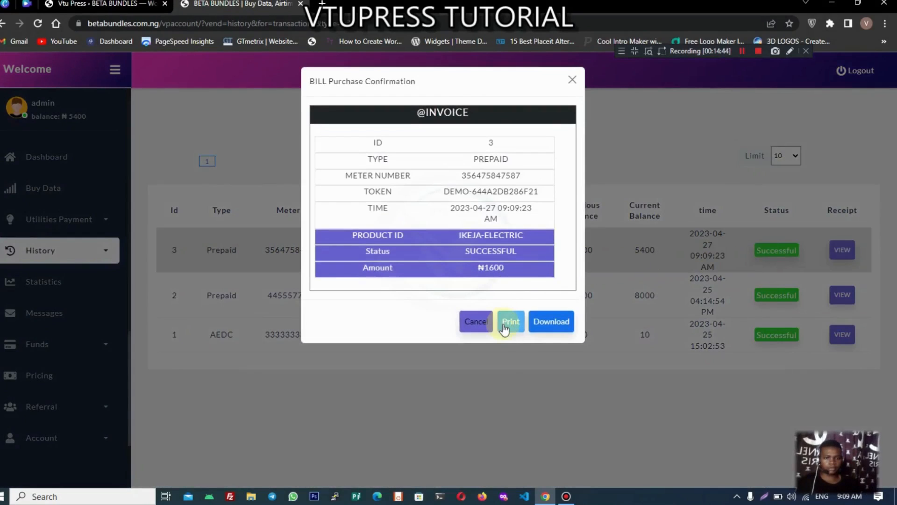
Step: Download the receipt as a PDF (bill (5).pdf) and close it
{"action": "left_click", "coordinate": [509, 321]}
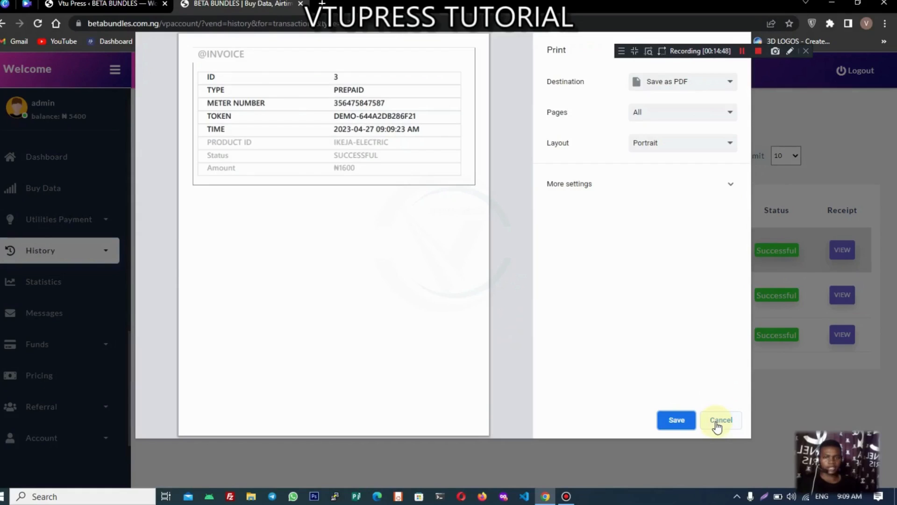
{"action": "left_click", "coordinate": [718, 420]}
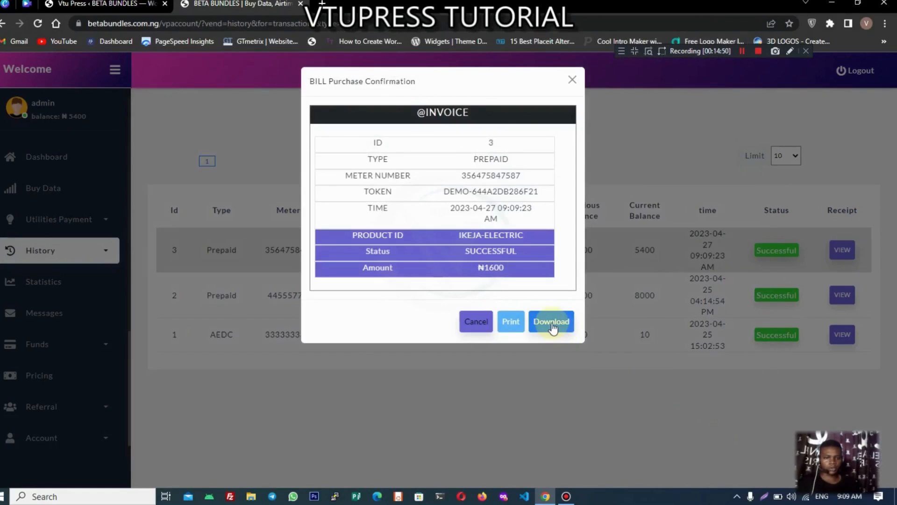
{"action": "left_click", "coordinate": [552, 327]}
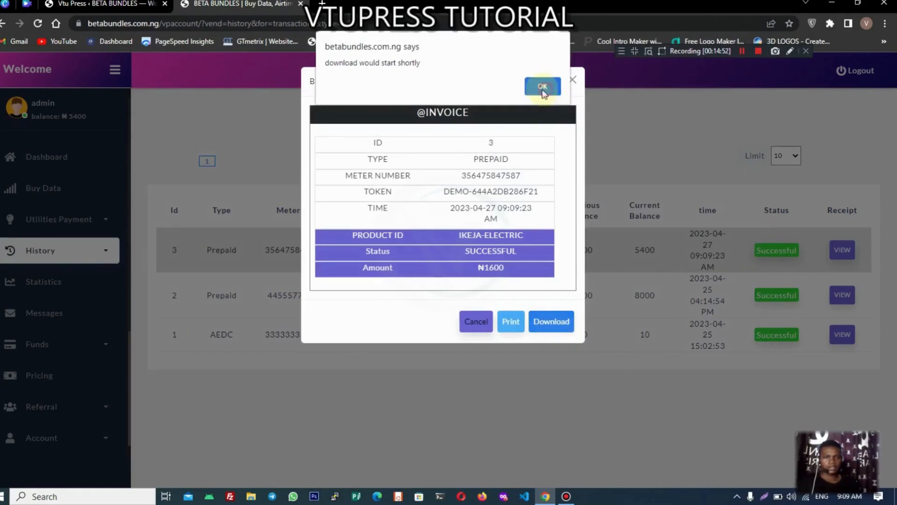
{"action": "left_click", "coordinate": [543, 87]}
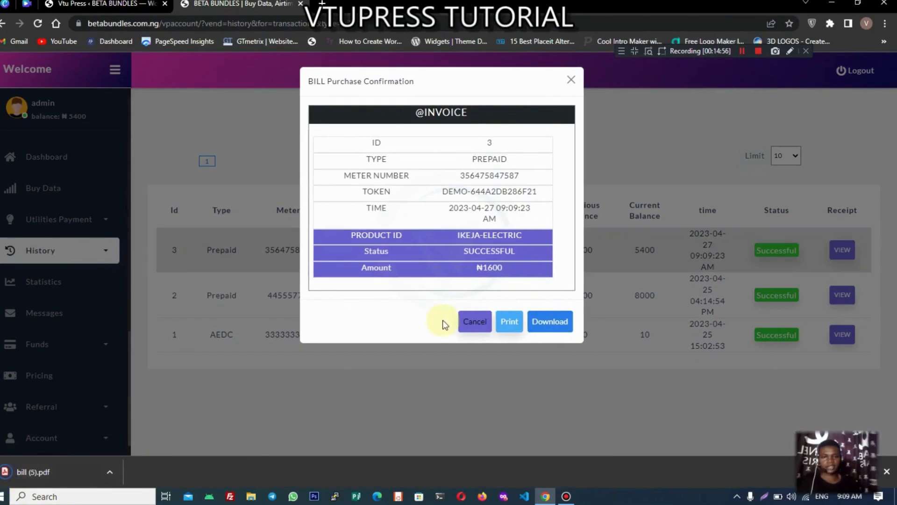
{"action": "left_click", "coordinate": [473, 321]}
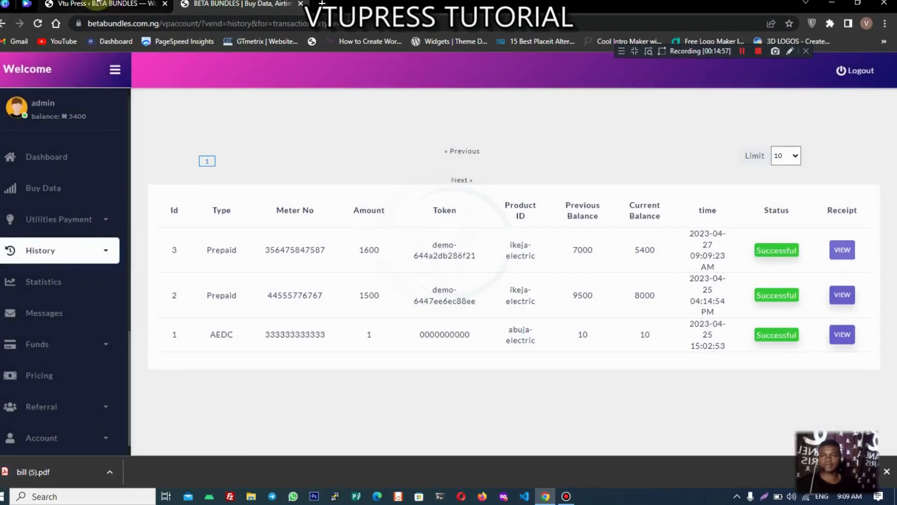
Step: Back in the admin tab, expand Import Api to show Airtime, Data, Cable and Bill
{"action": "left_click", "coordinate": [107, 5]}
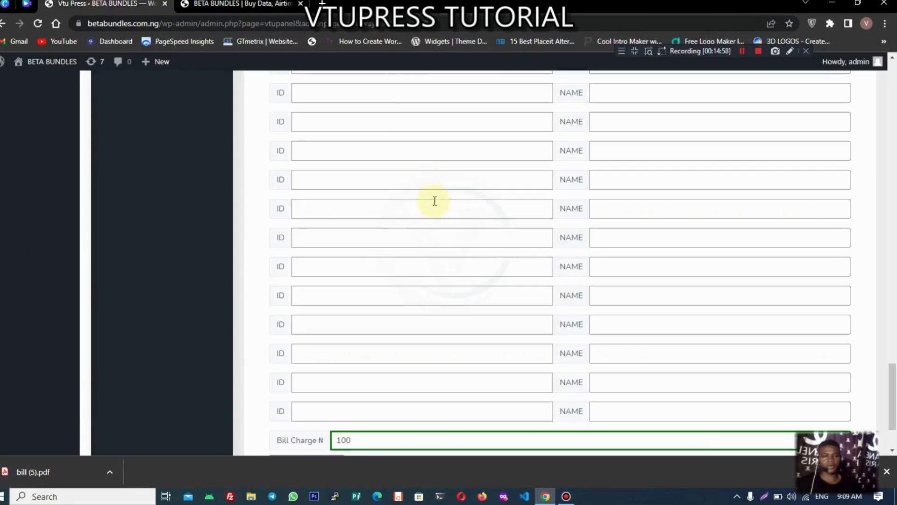
{"action": "scroll", "coordinate": [434, 203], "scroll_direction": "up", "scroll_amount": 12}
{"action": "scroll", "coordinate": [435, 205], "scroll_direction": "up", "scroll_amount": 12}
{"action": "scroll", "coordinate": [435, 206], "scroll_direction": "down", "scroll_amount": 5}
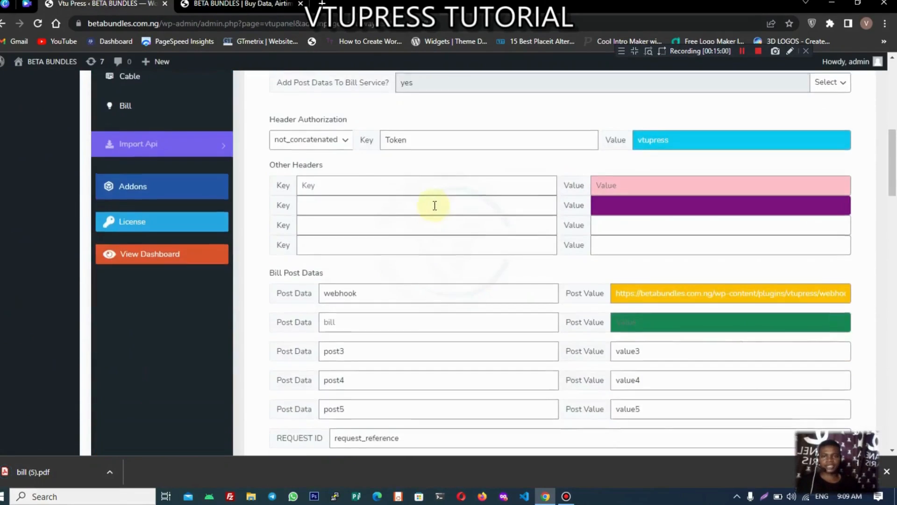
{"action": "scroll", "coordinate": [435, 205], "scroll_direction": "up", "scroll_amount": 7}
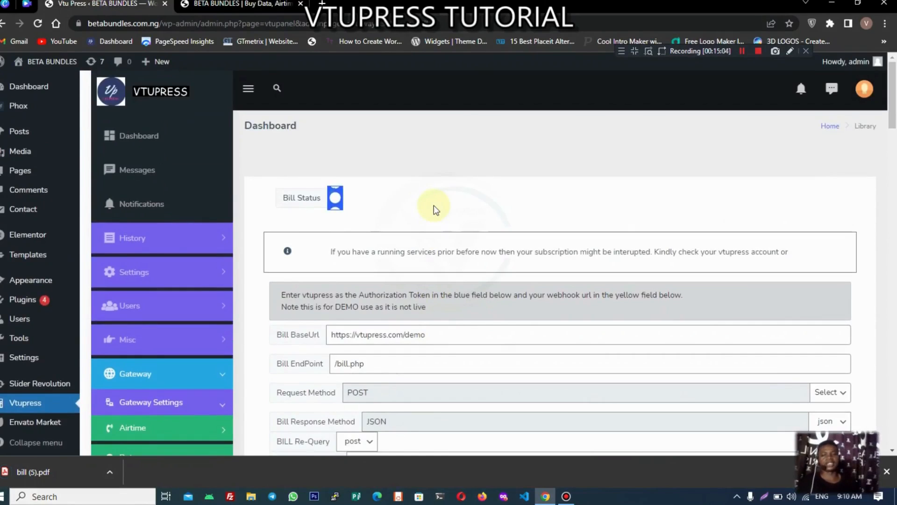
{"action": "scroll", "coordinate": [434, 205], "scroll_direction": "down", "scroll_amount": 1}
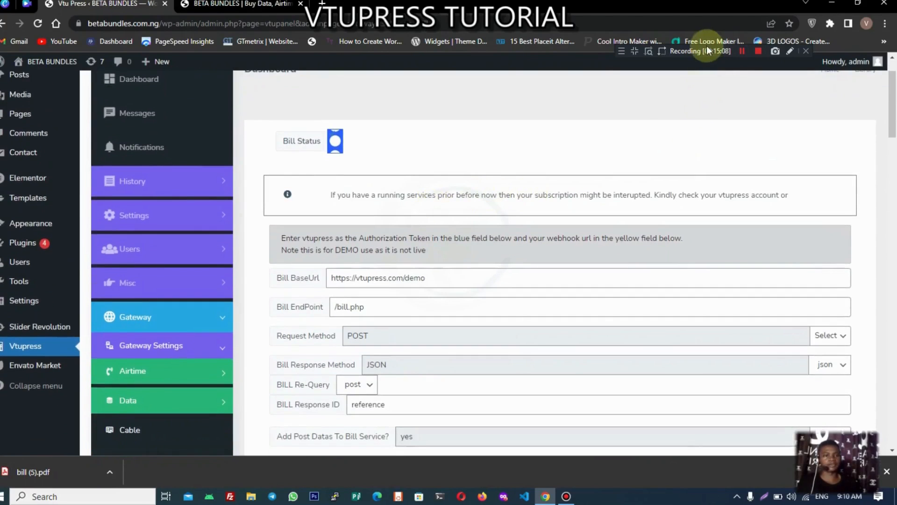
{"action": "scroll", "coordinate": [338, 290], "scroll_direction": "down", "scroll_amount": 1}
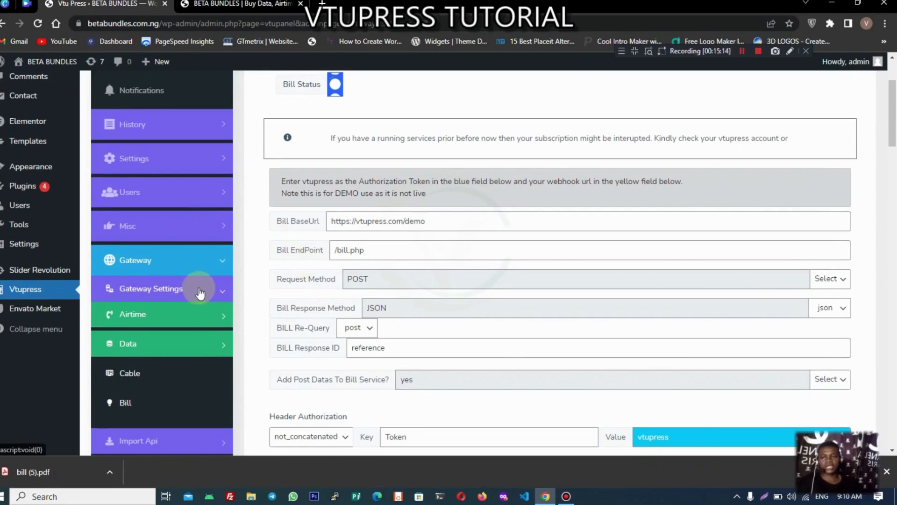
{"action": "left_click", "coordinate": [188, 267]}
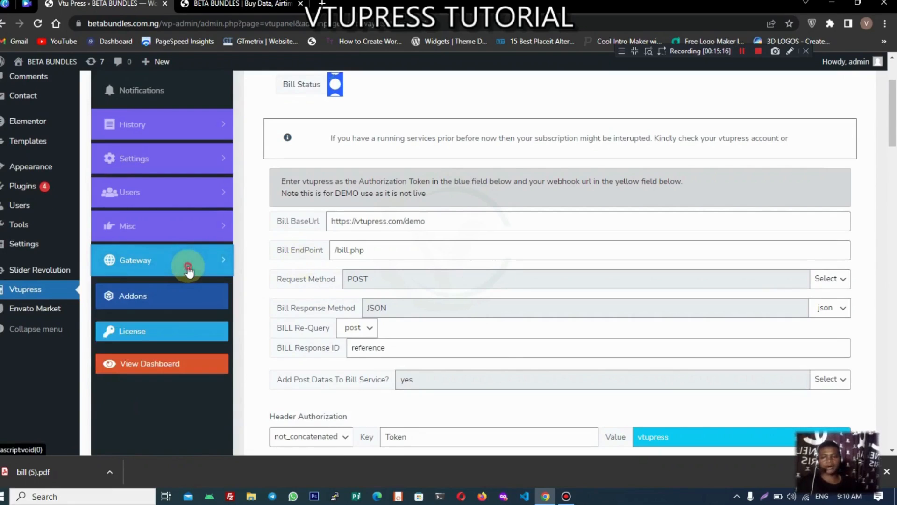
{"action": "left_click", "coordinate": [188, 268]}
{"action": "left_click", "coordinate": [176, 318]}
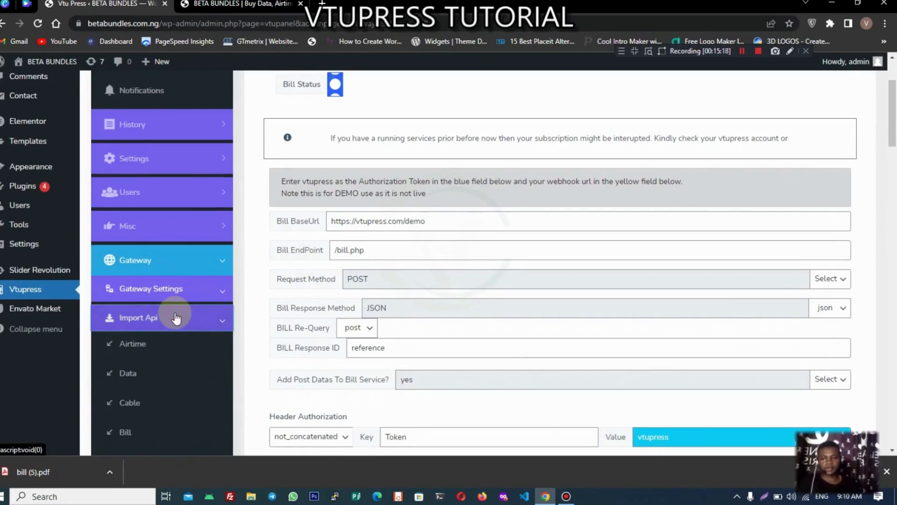
Step: Review the Data importer's Corporate Data vendors, leaving mbela selected
{"action": "left_click", "coordinate": [142, 374]}
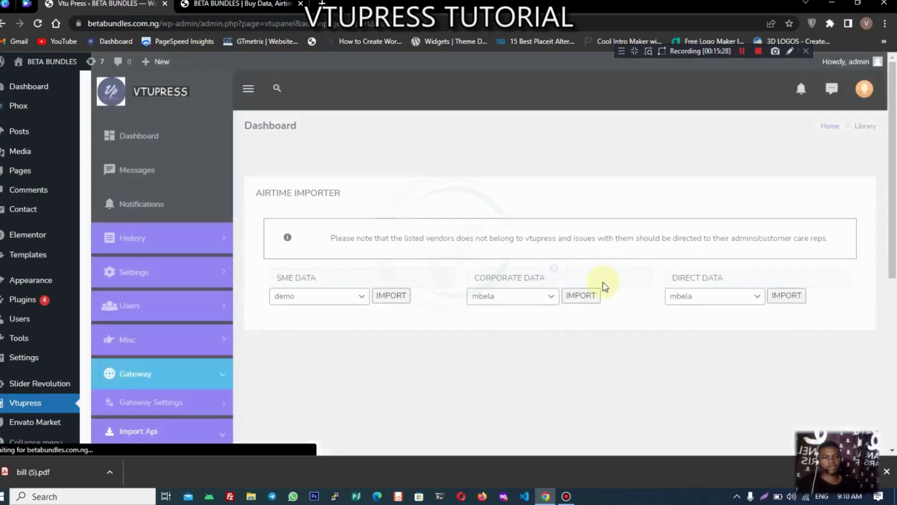
{"action": "left_click", "coordinate": [517, 309]}
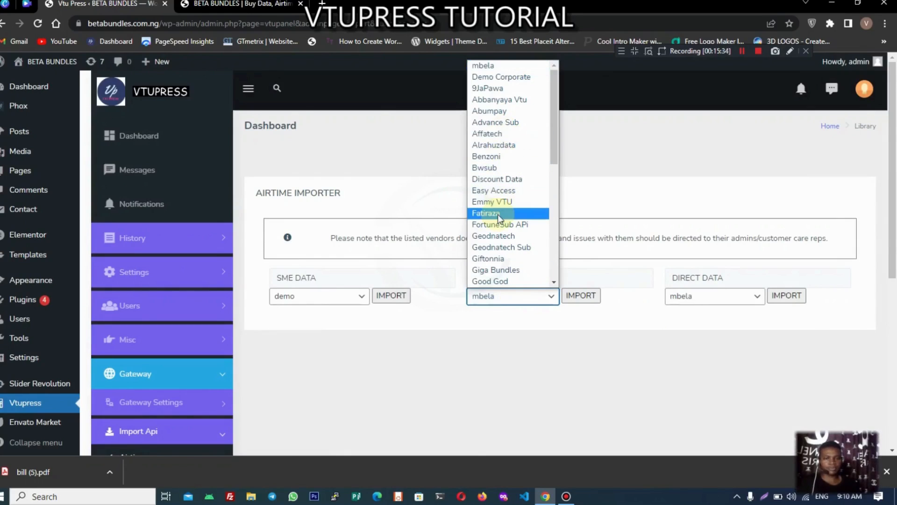
{"action": "left_click", "coordinate": [595, 274]}
Step: Open the Vtu airtime gateway settings under Gateway Settings > Airtime
{"action": "scroll", "coordinate": [537, 265], "scroll_direction": "down", "scroll_amount": 3}
{"action": "left_click", "coordinate": [200, 288]}
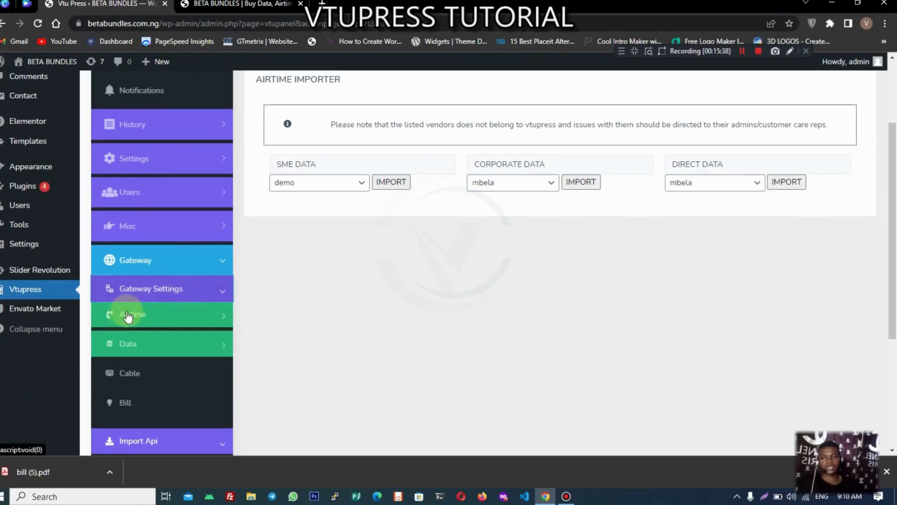
{"action": "left_click", "coordinate": [150, 317]}
{"action": "left_click", "coordinate": [126, 341]}
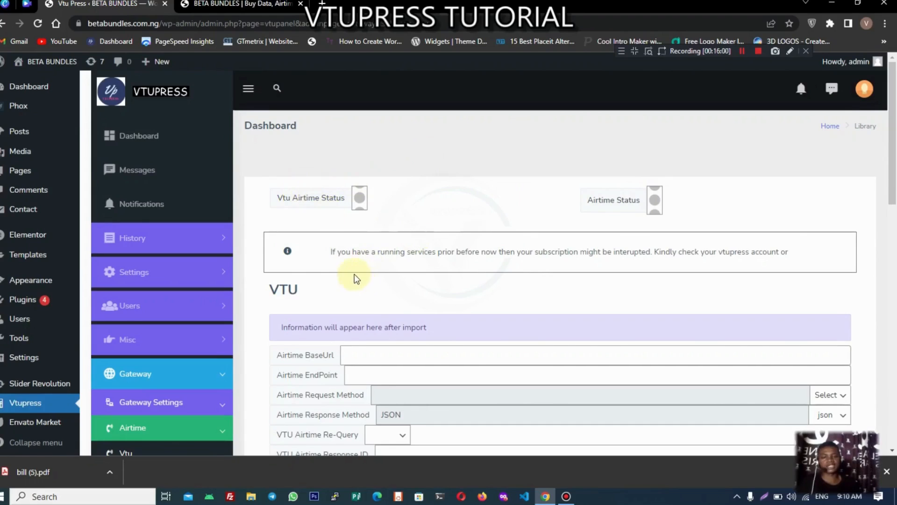
Step: Close Chrome's download bar and look over the still-empty VTU airtime settings
{"action": "scroll", "coordinate": [354, 274], "scroll_direction": "down", "scroll_amount": 4}
{"action": "scroll", "coordinate": [336, 263], "scroll_direction": "up", "scroll_amount": 3}
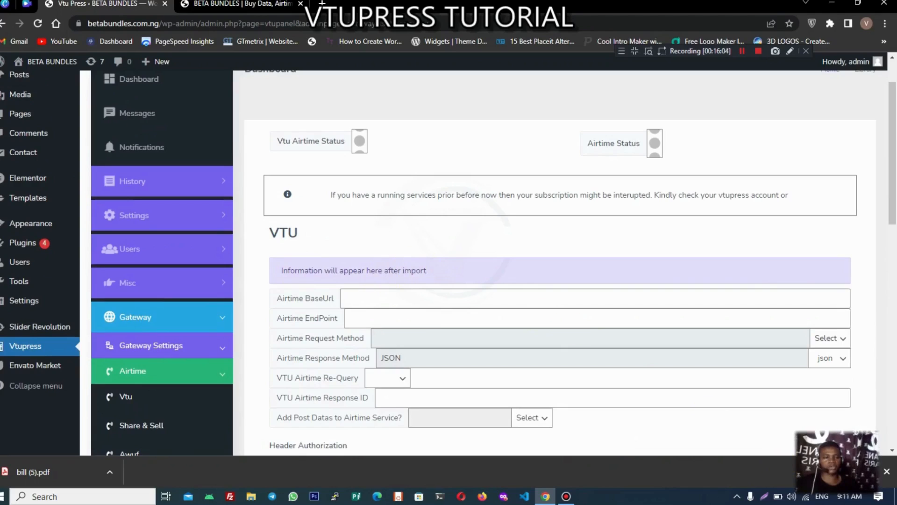
{"action": "left_click", "coordinate": [887, 472]}
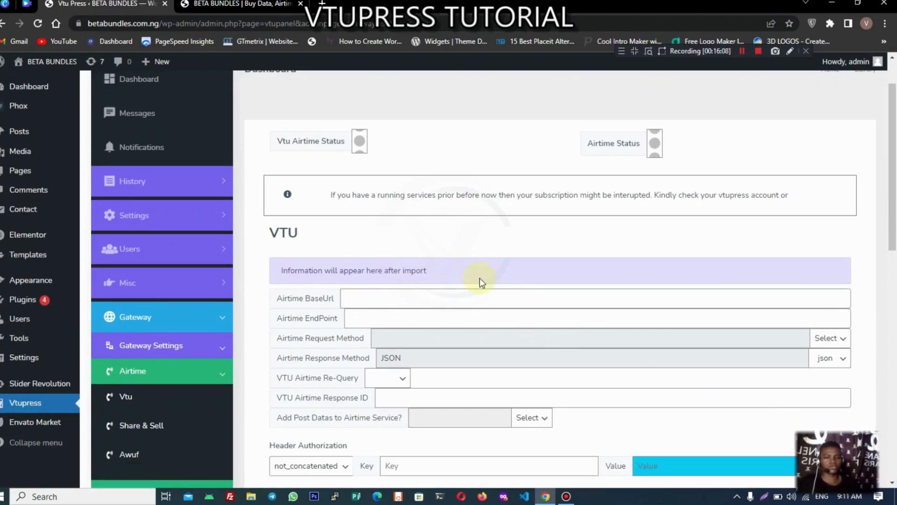
{"action": "scroll", "coordinate": [517, 342], "scroll_direction": "down", "scroll_amount": 5}
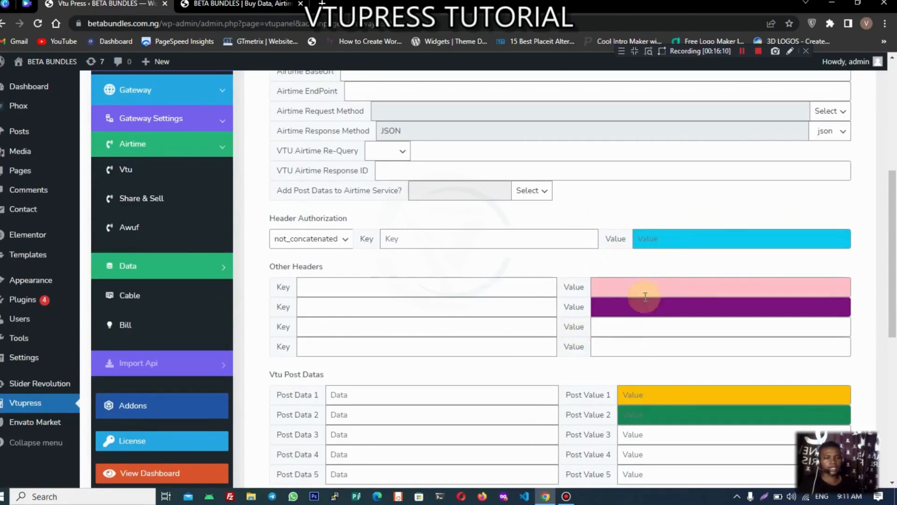
{"action": "scroll", "coordinate": [650, 388], "scroll_direction": "up", "scroll_amount": 4}
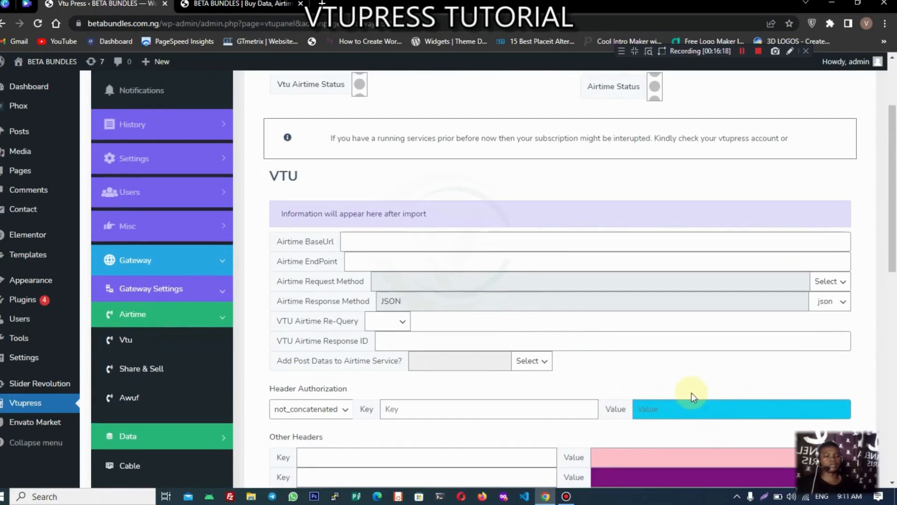
{"action": "scroll", "coordinate": [608, 443], "scroll_direction": "down", "scroll_amount": 1}
{"action": "left_click", "coordinate": [614, 401]}
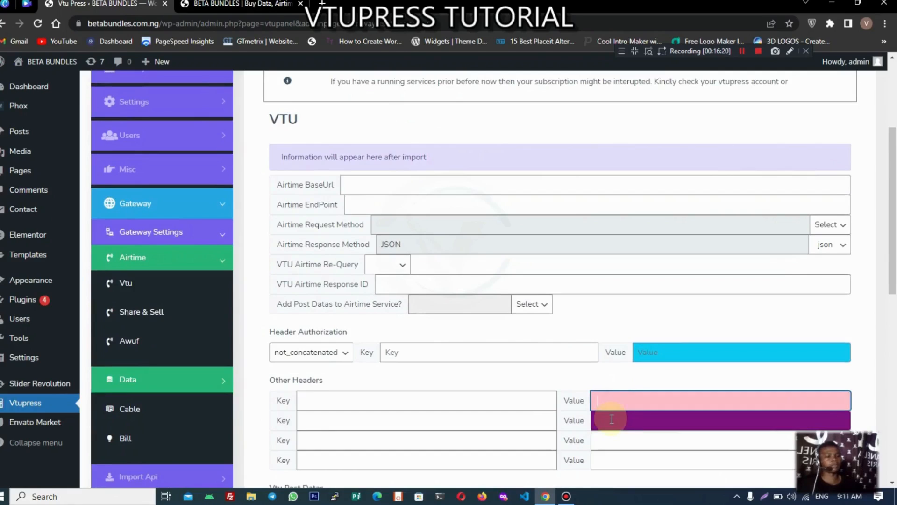
{"action": "scroll", "coordinate": [612, 419], "scroll_direction": "down", "scroll_amount": 3}
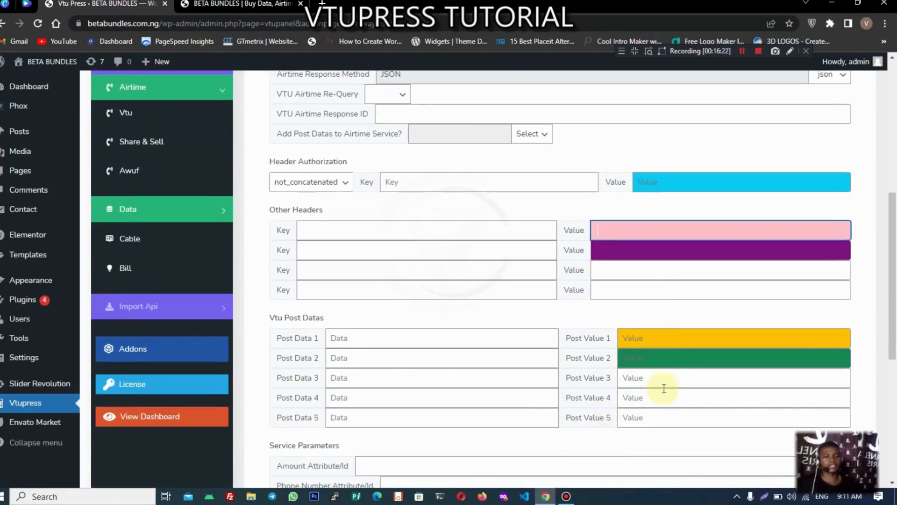
{"action": "scroll", "coordinate": [492, 232], "scroll_direction": "up", "scroll_amount": 5}
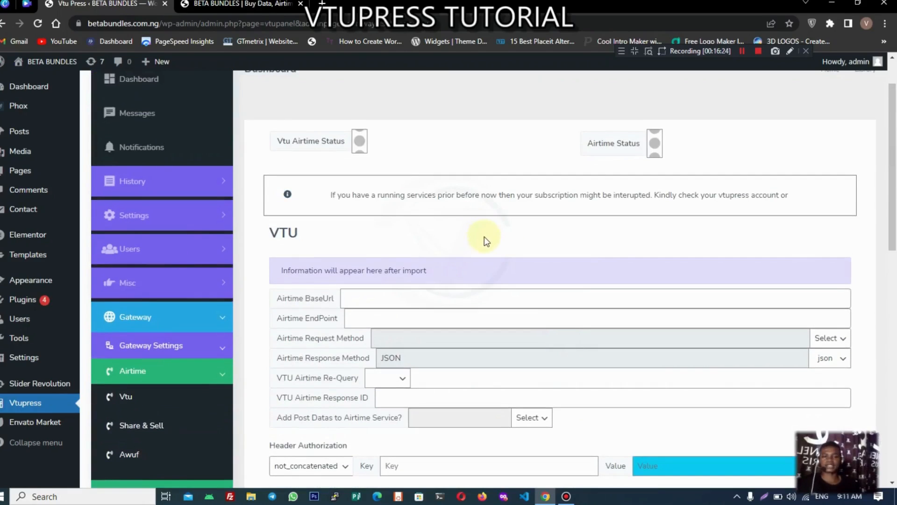